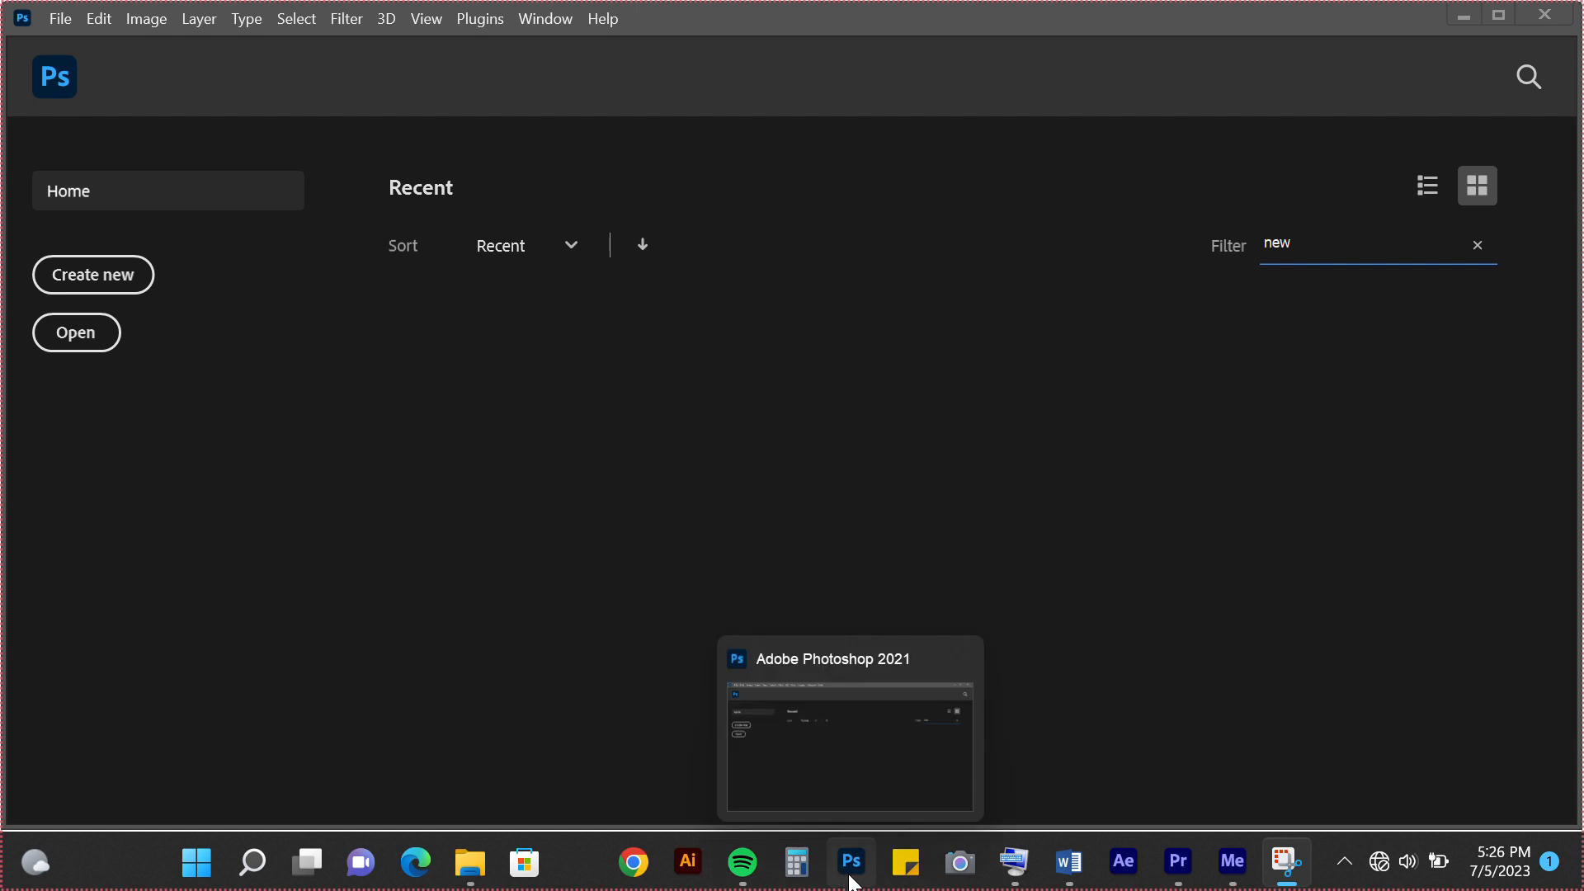
# Switch to the Adobe Photoshop 2021 window at its home screen
pyautogui.click(852, 880)
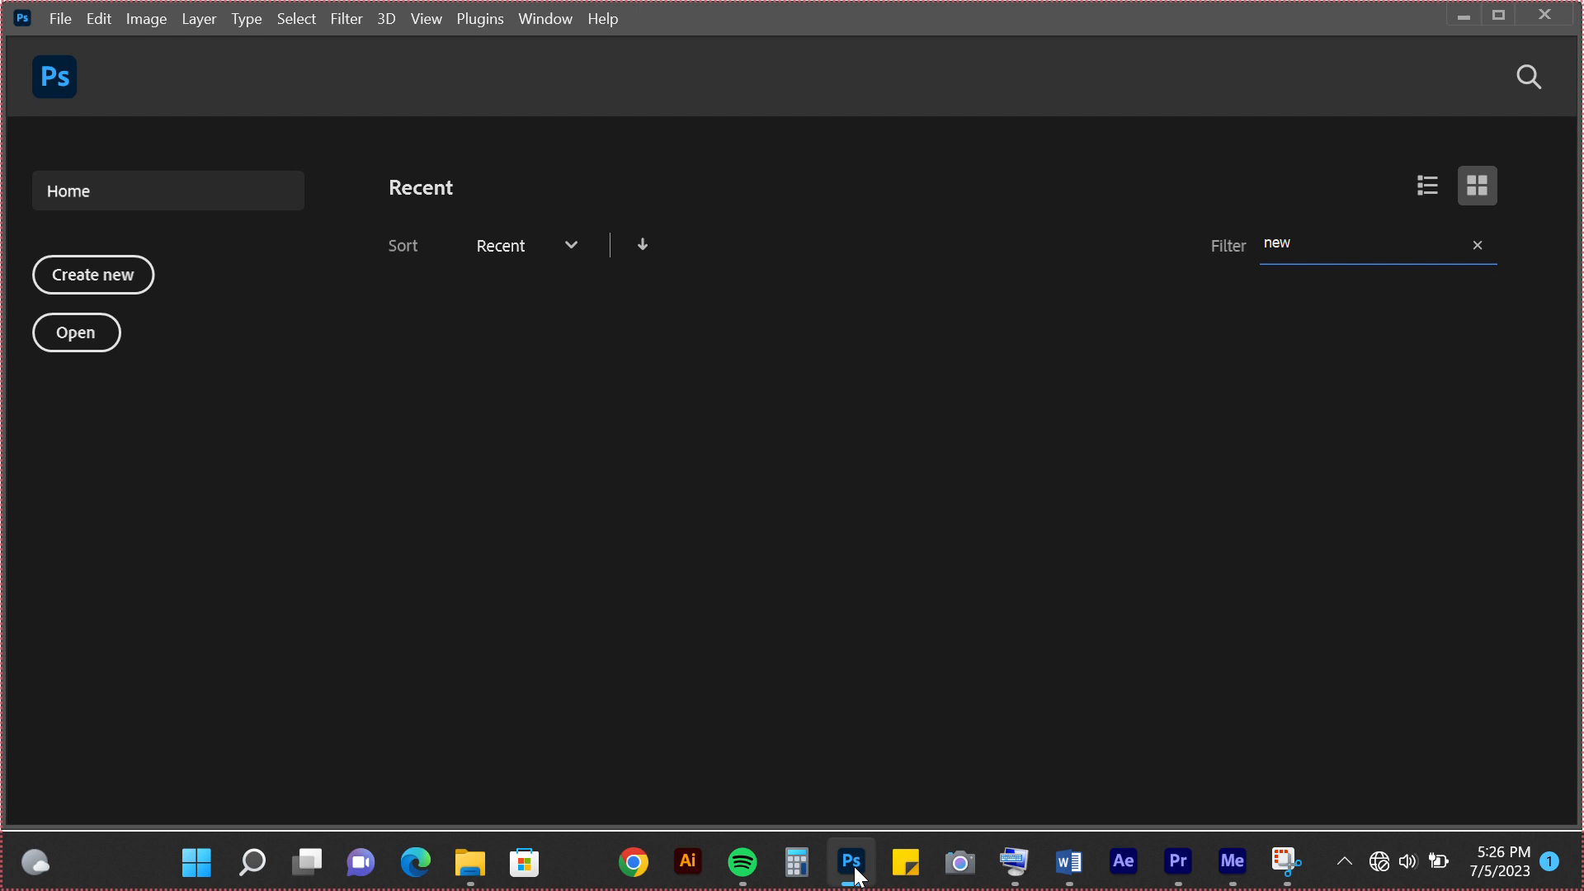
pyautogui.click(852, 863)
pyautogui.click(852, 863)
pyautogui.click(853, 863)
pyautogui.click(853, 863)
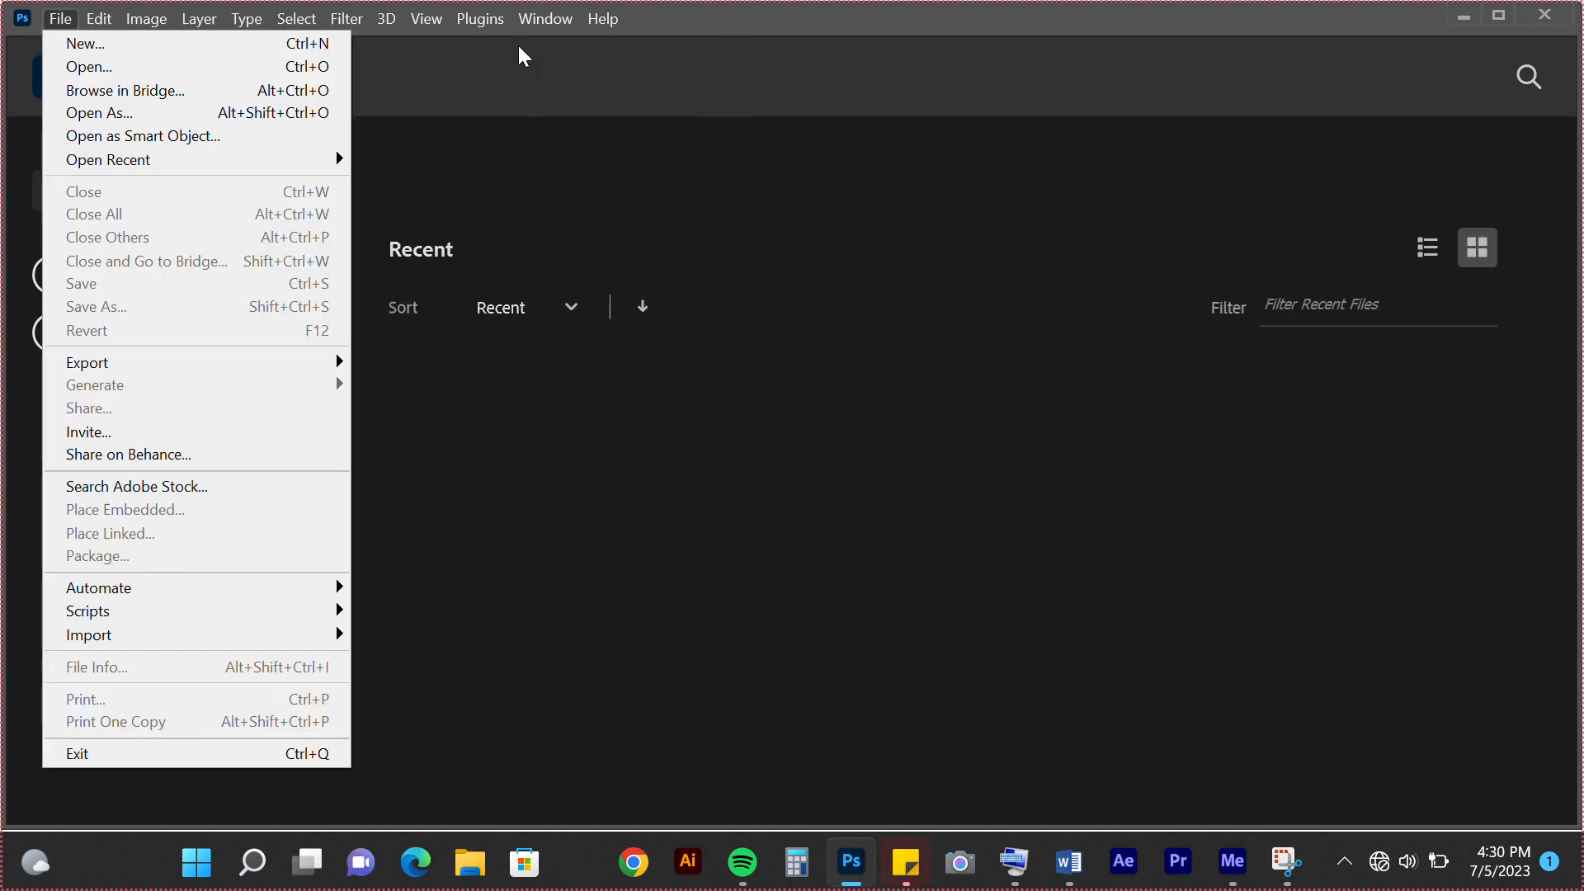
pyautogui.click(462, 62)
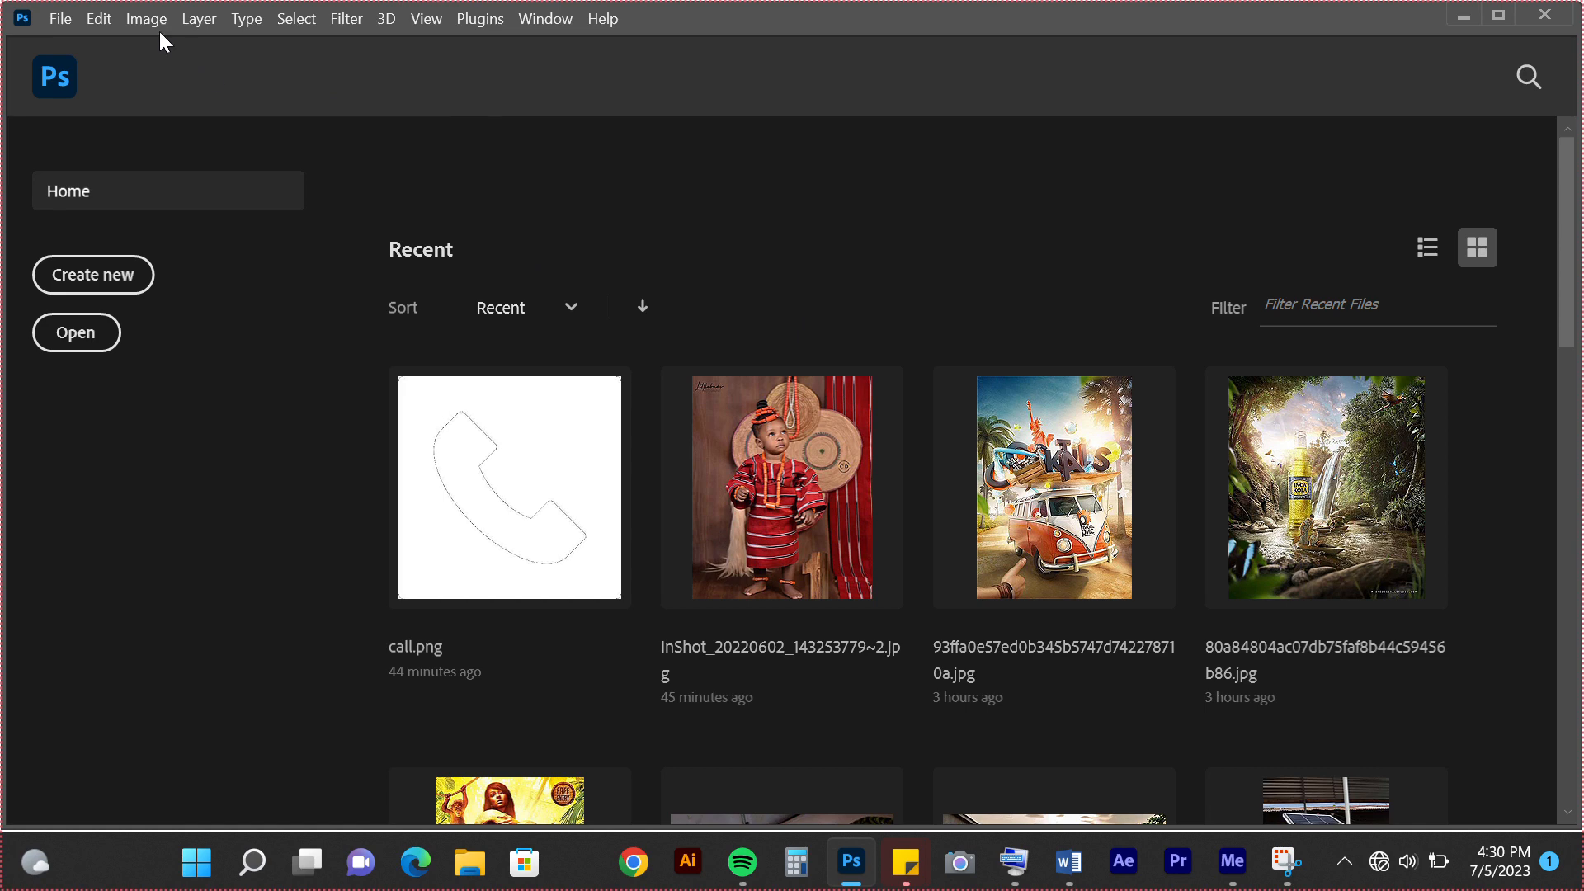
pyautogui.click(59, 24)
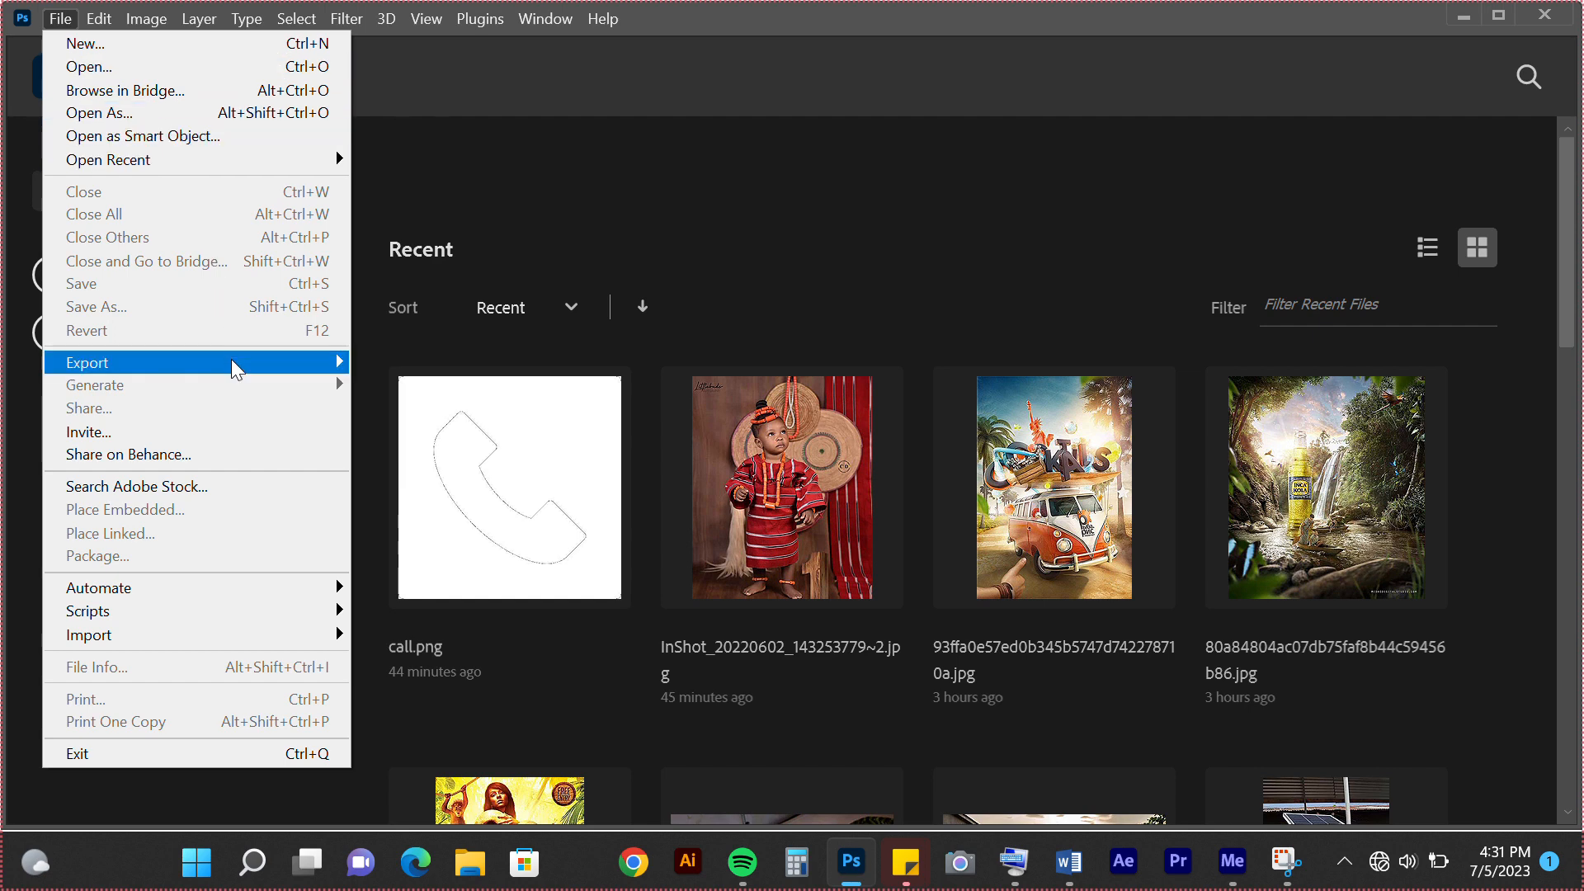
pyautogui.click(519, 79)
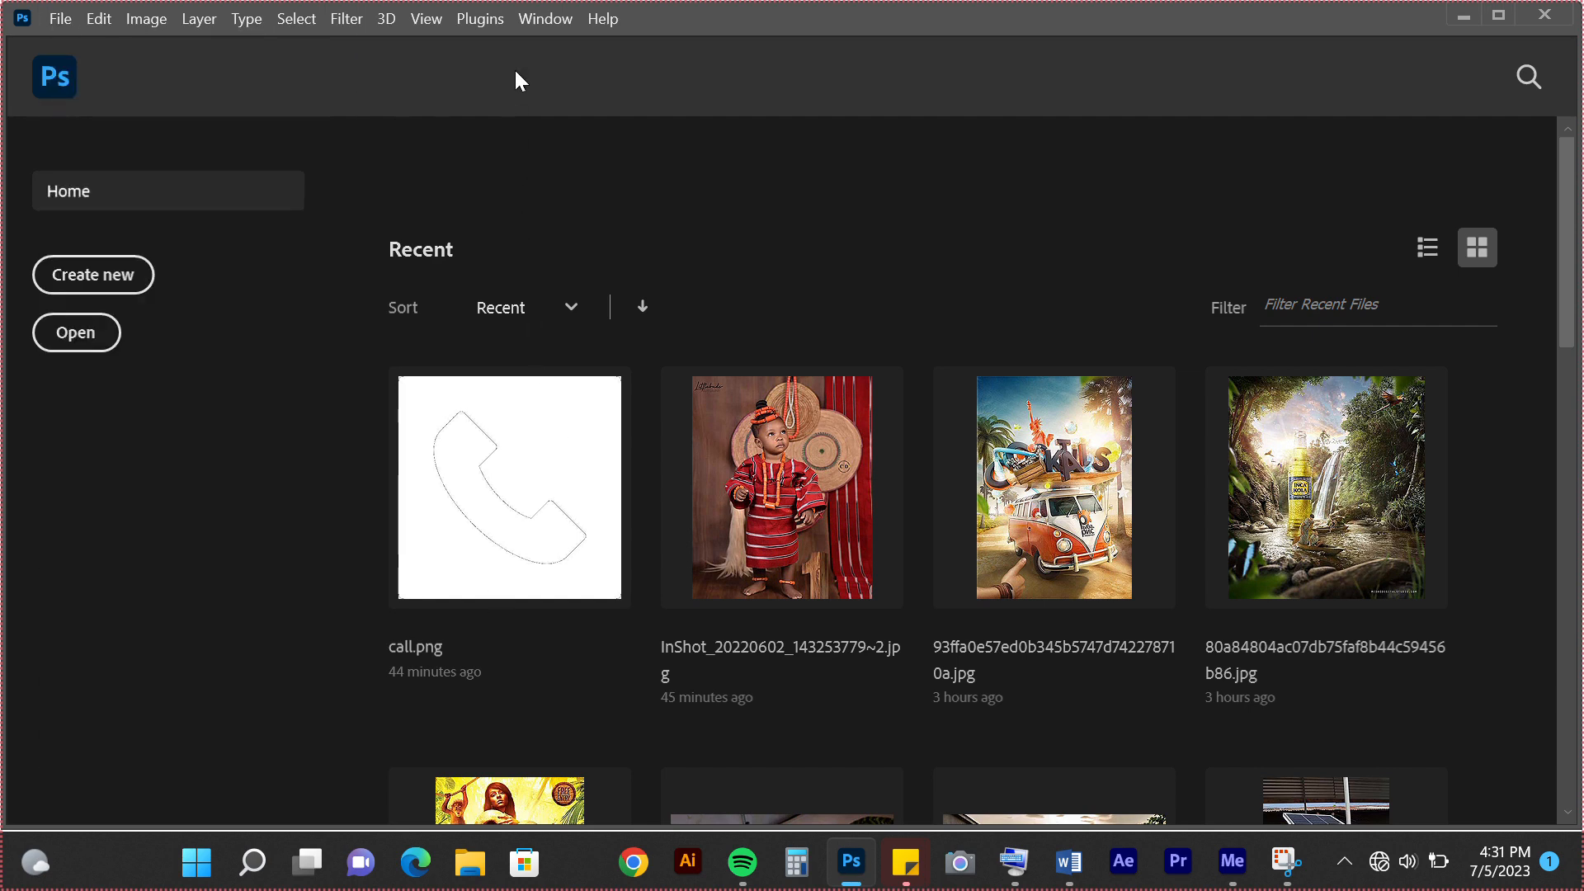
pyautogui.click(99, 18)
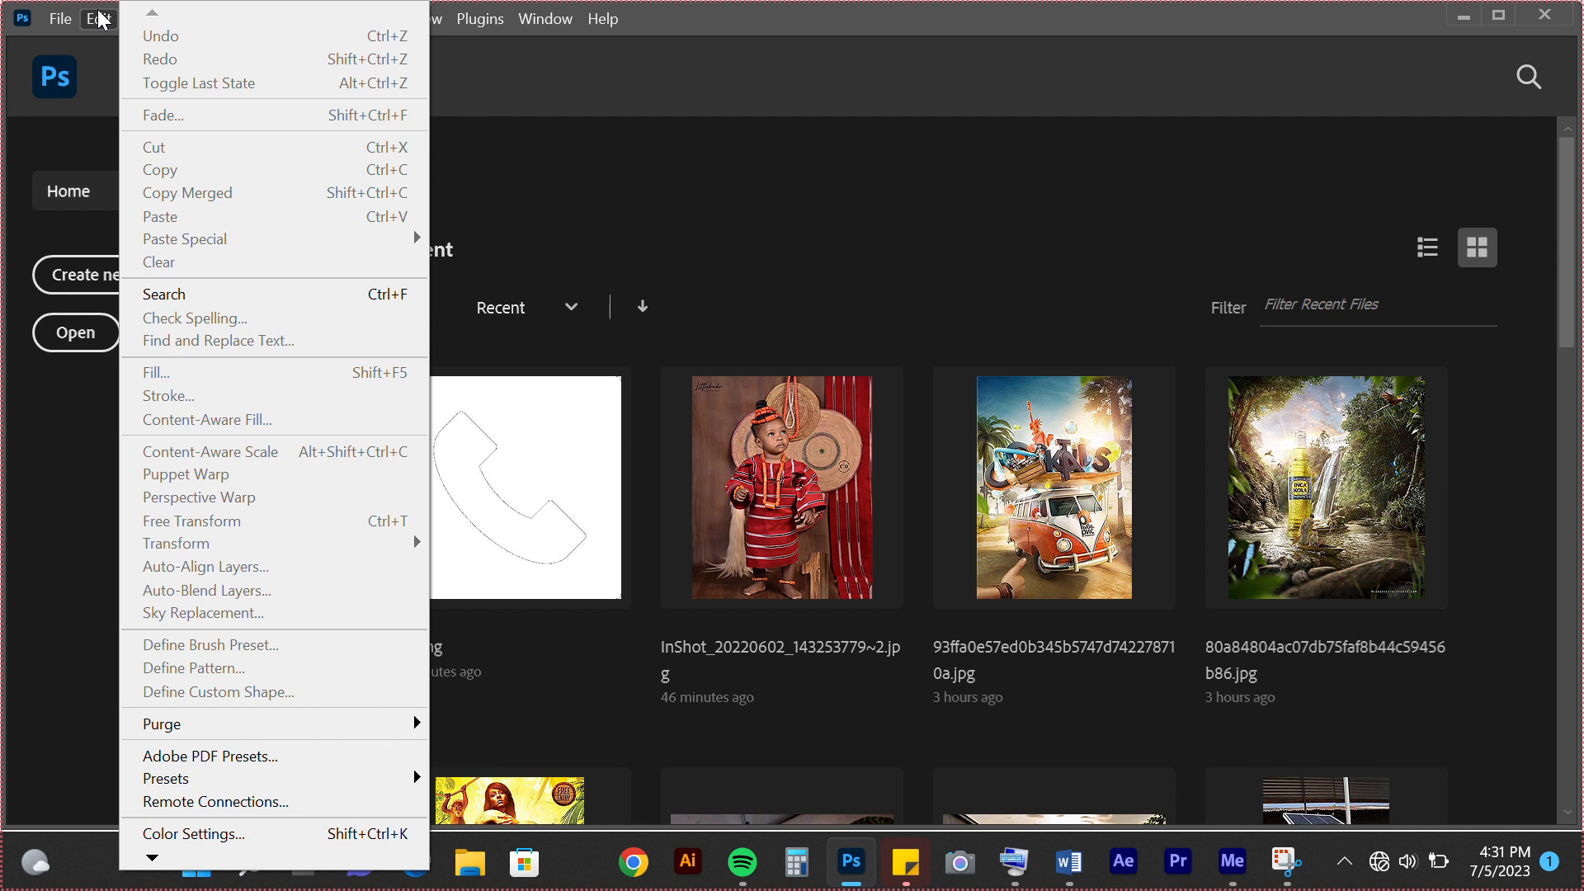
pyautogui.click(566, 90)
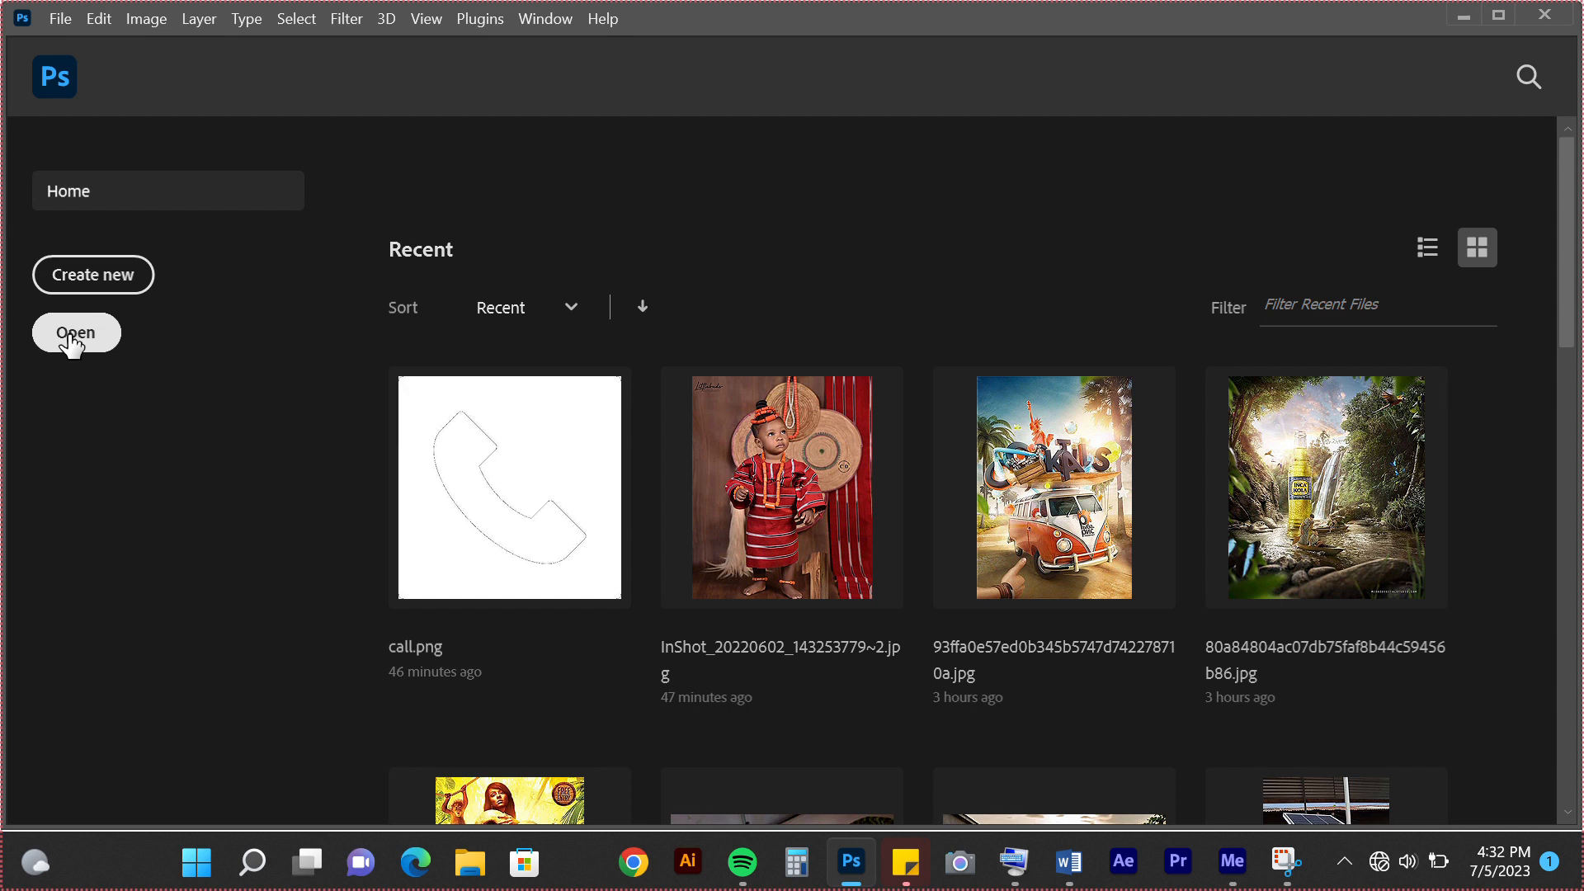
# Start a new document and review the Saved, Photo, Print, Art & Illustration and Web preset categories
pyautogui.click(89, 287)
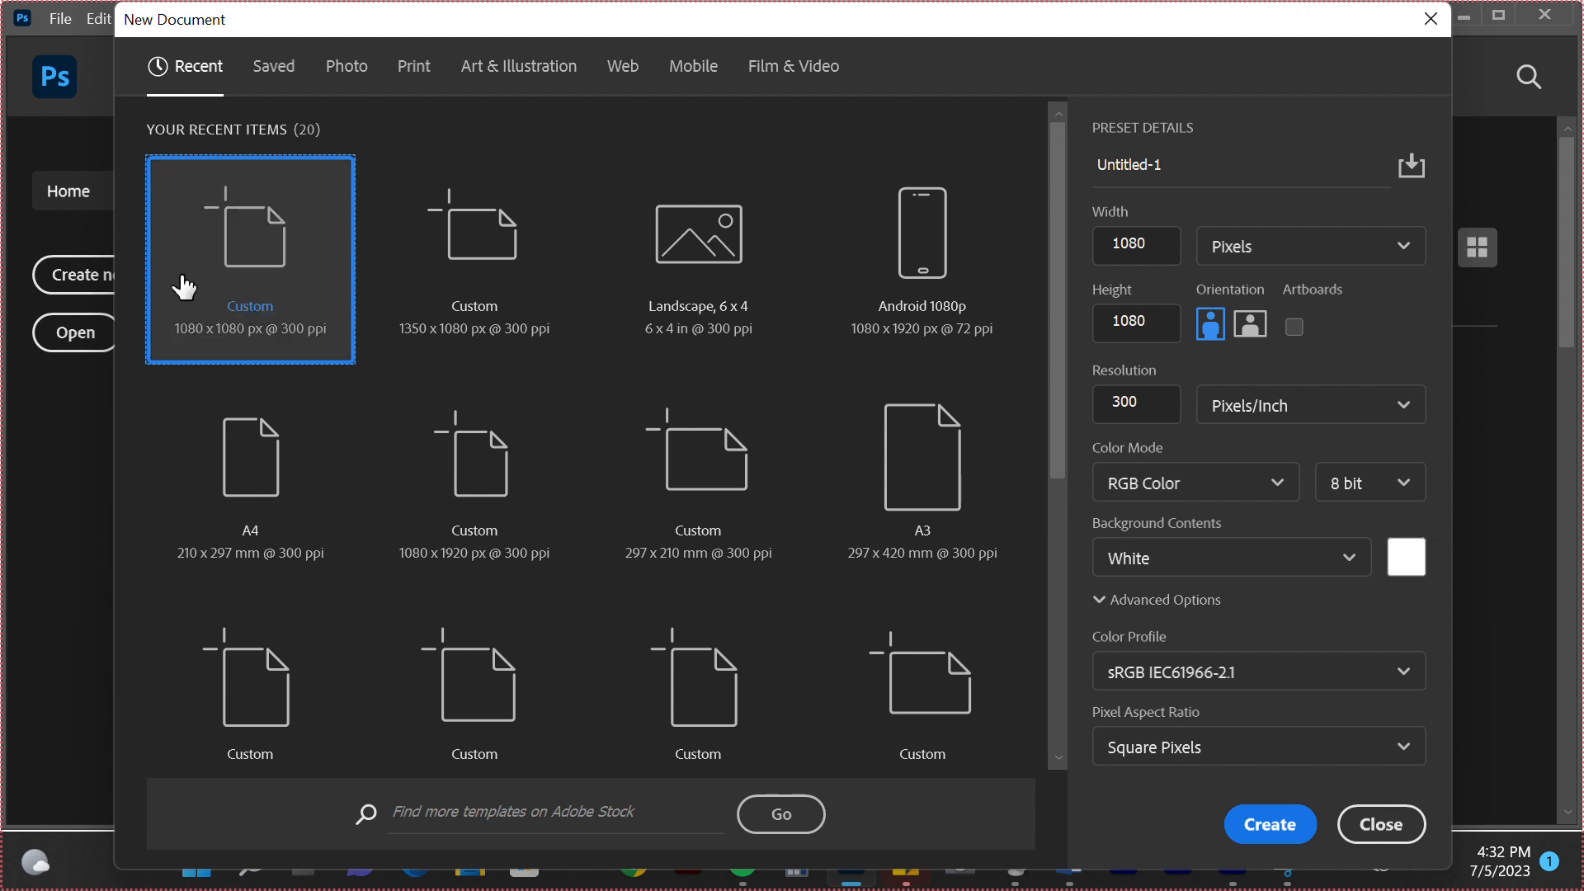
pyautogui.click(261, 90)
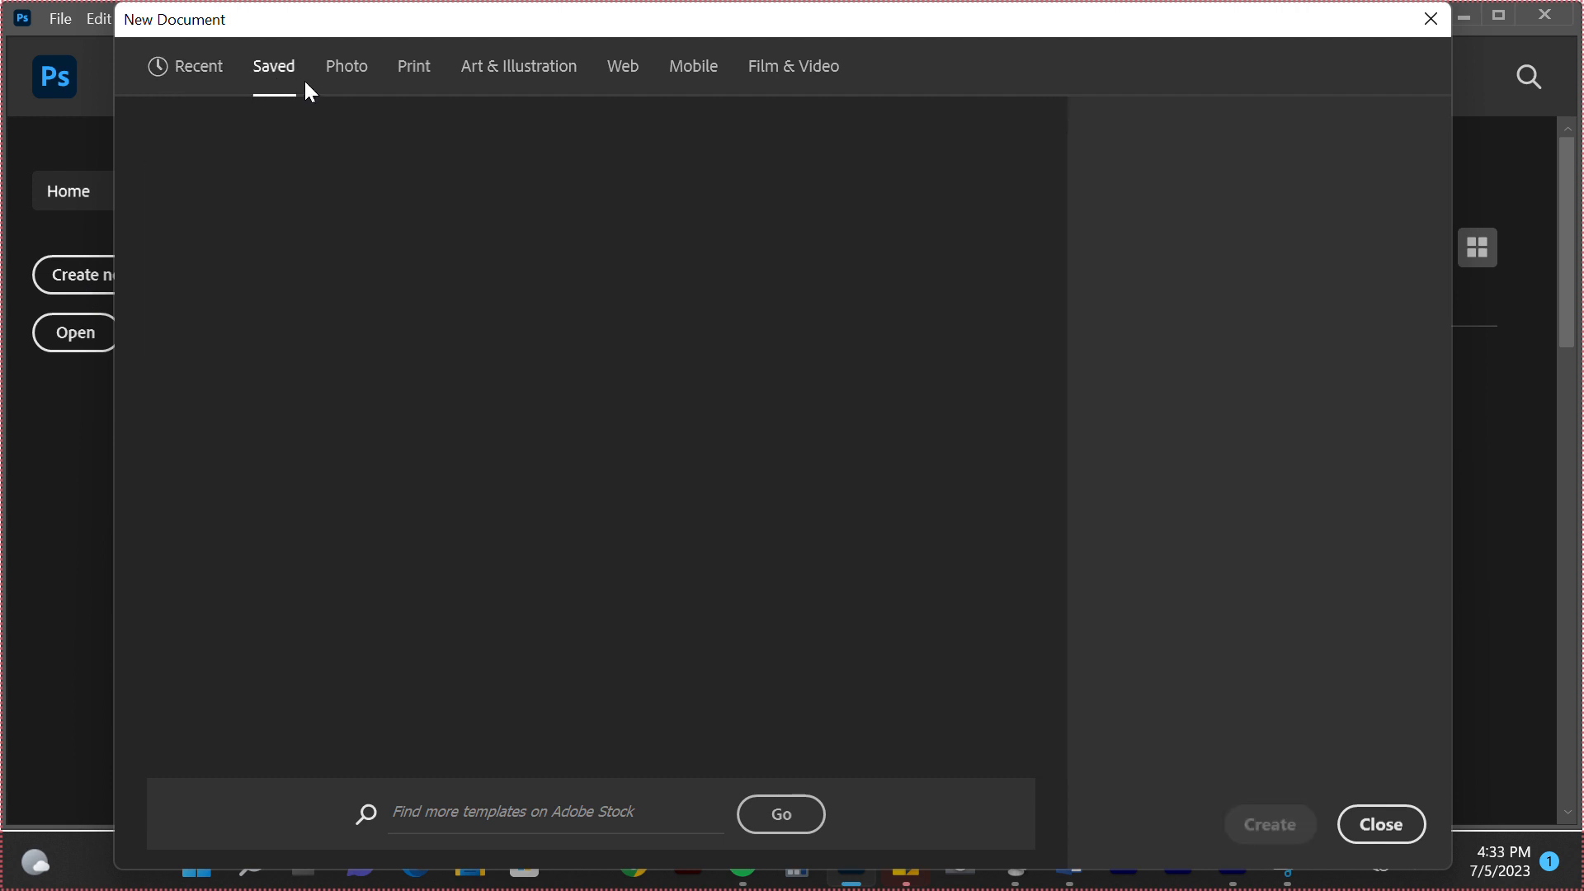
pyautogui.click(347, 67)
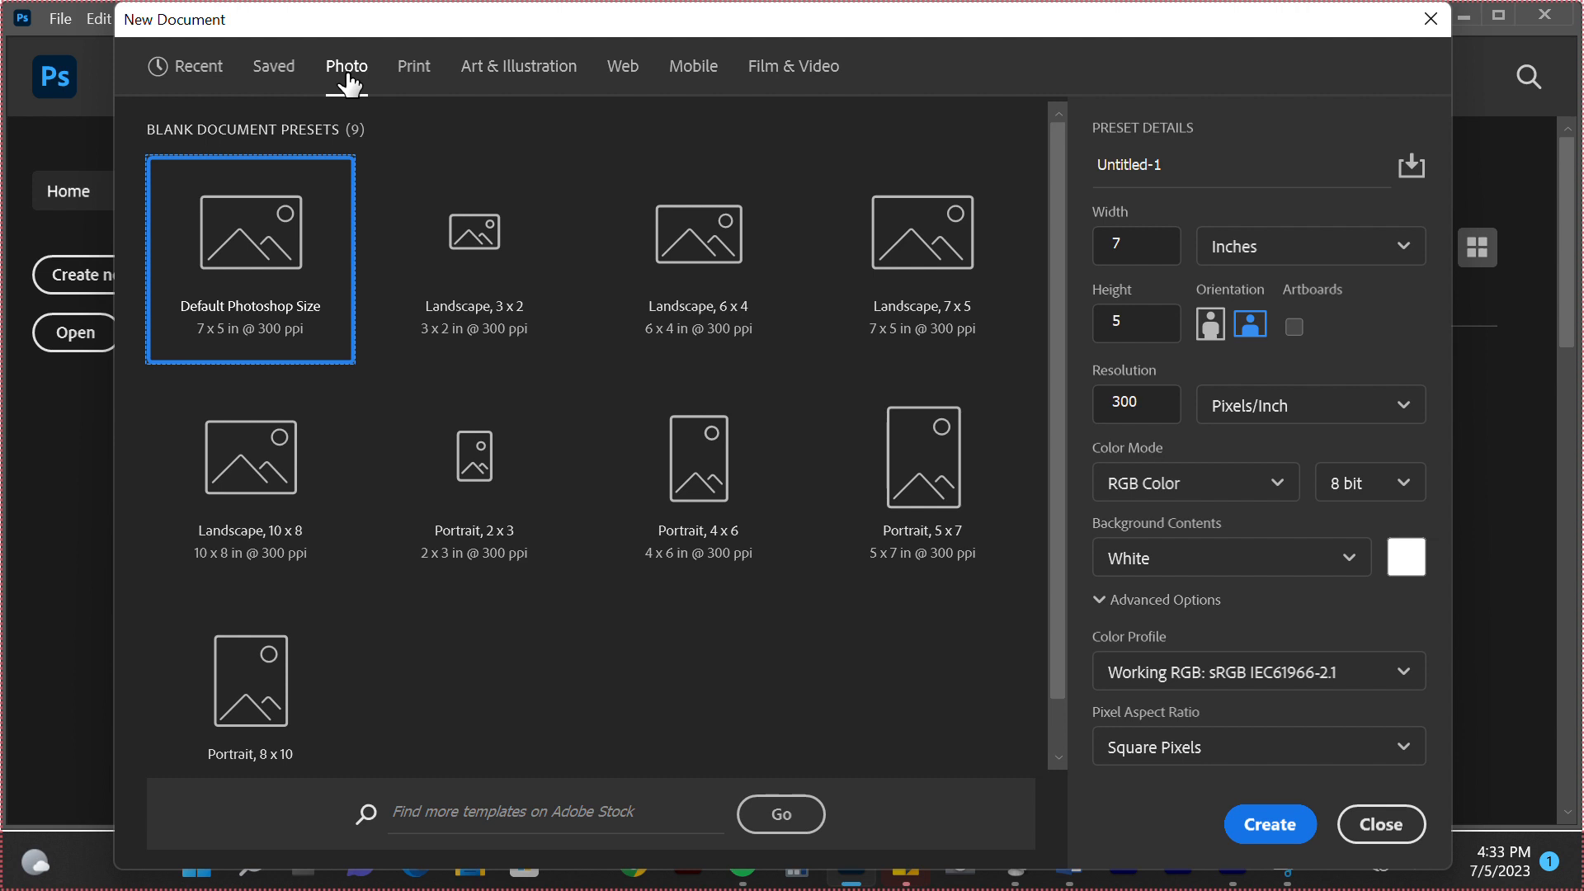
pyautogui.click(425, 69)
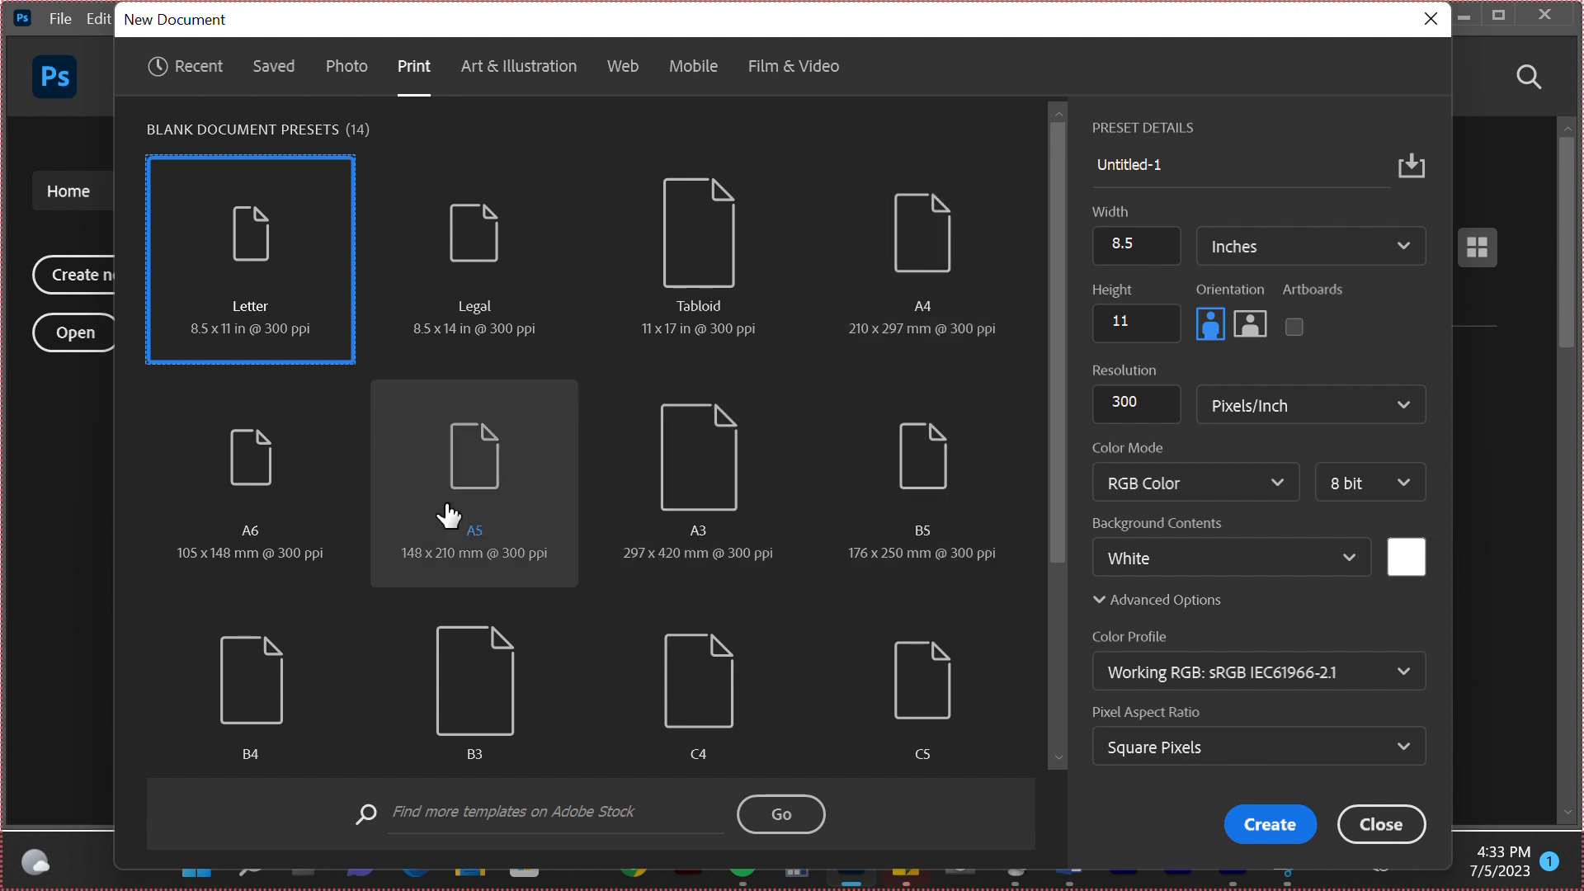
pyautogui.scroll(-3, 746, 512)
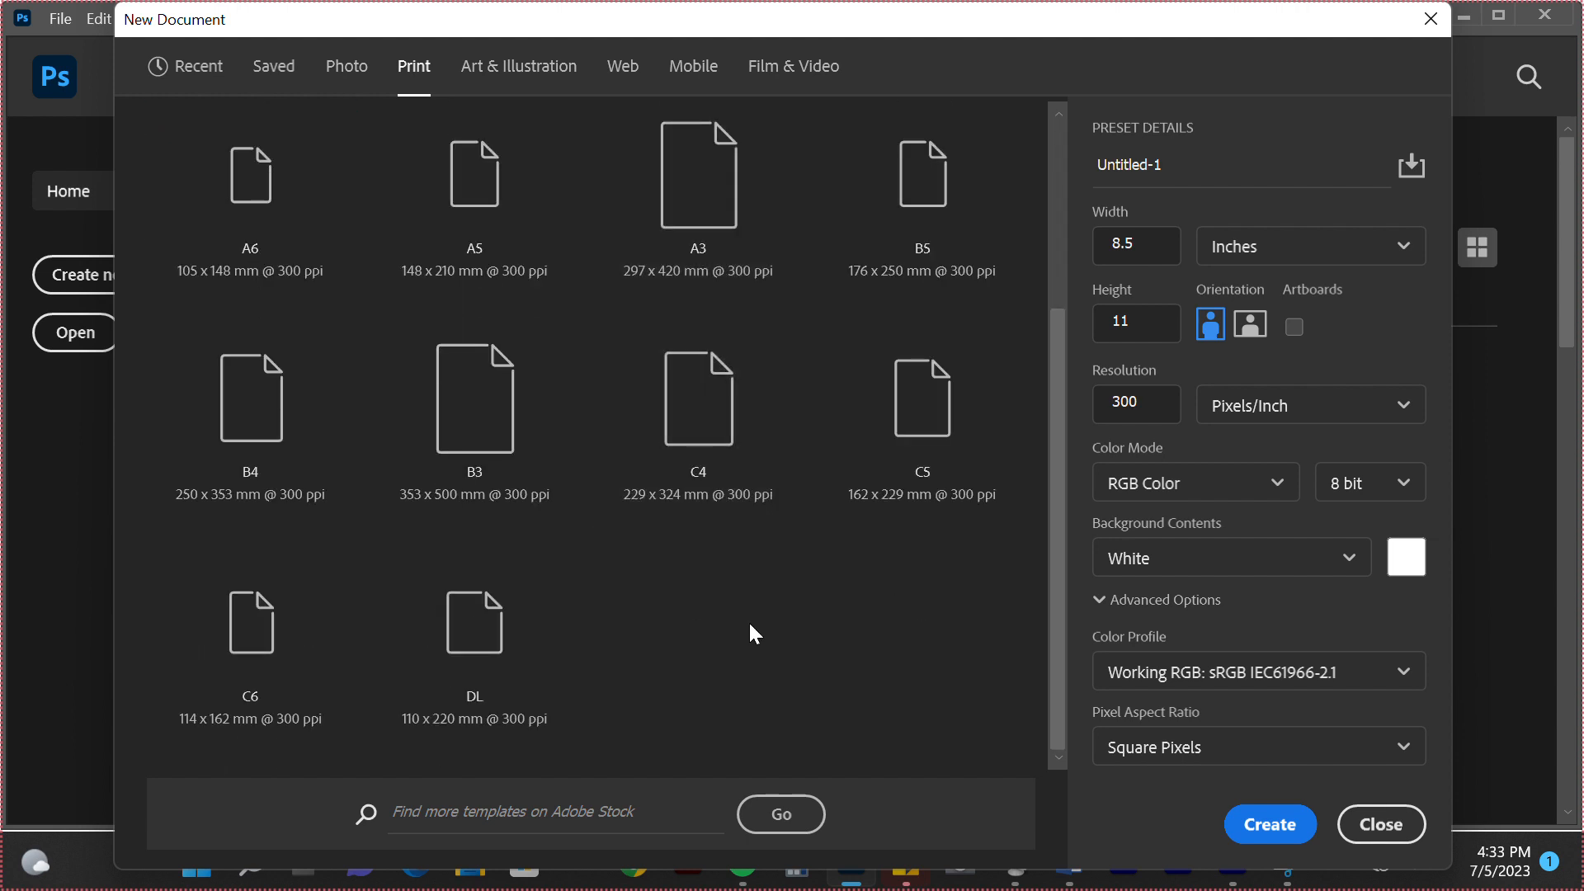
pyautogui.scroll(3, 750, 627)
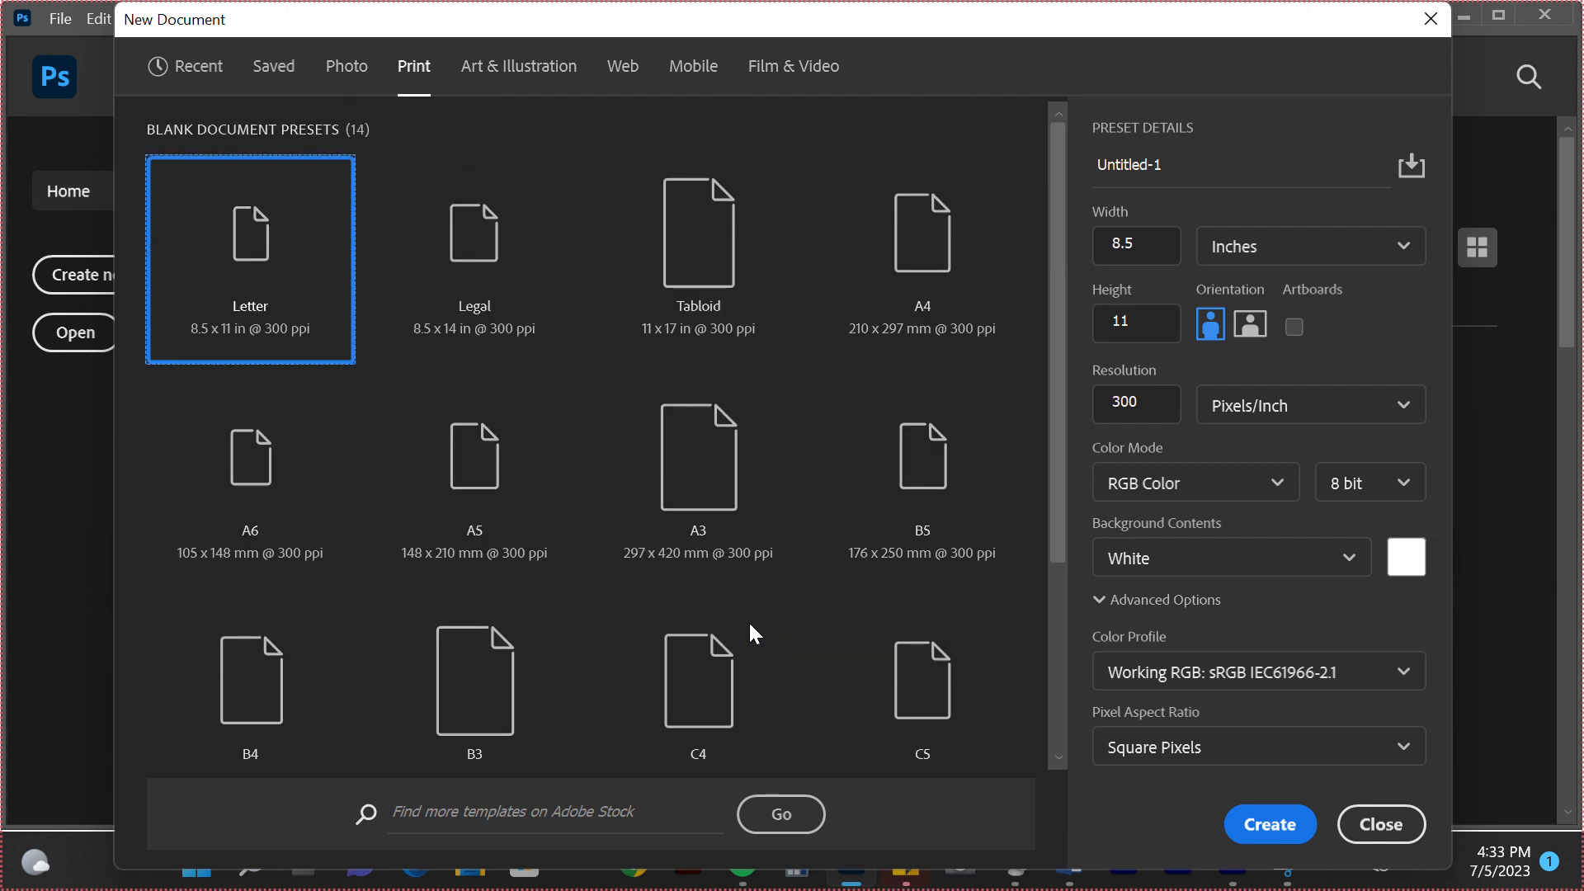
pyautogui.click(529, 70)
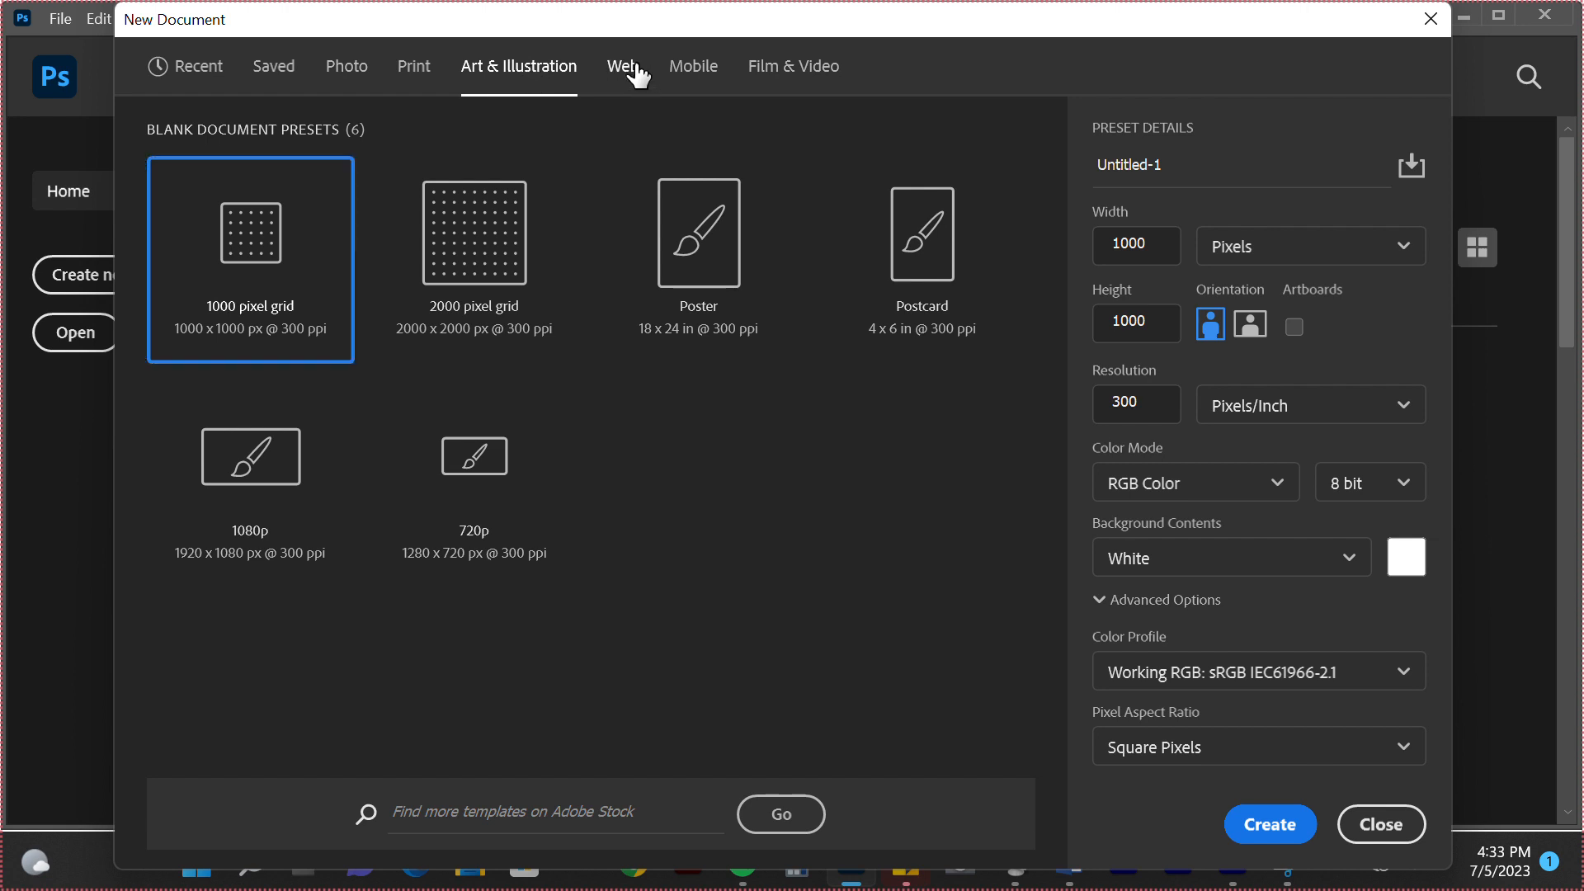
pyautogui.moveTo(637, 31); pyautogui.dragTo(643, 67)
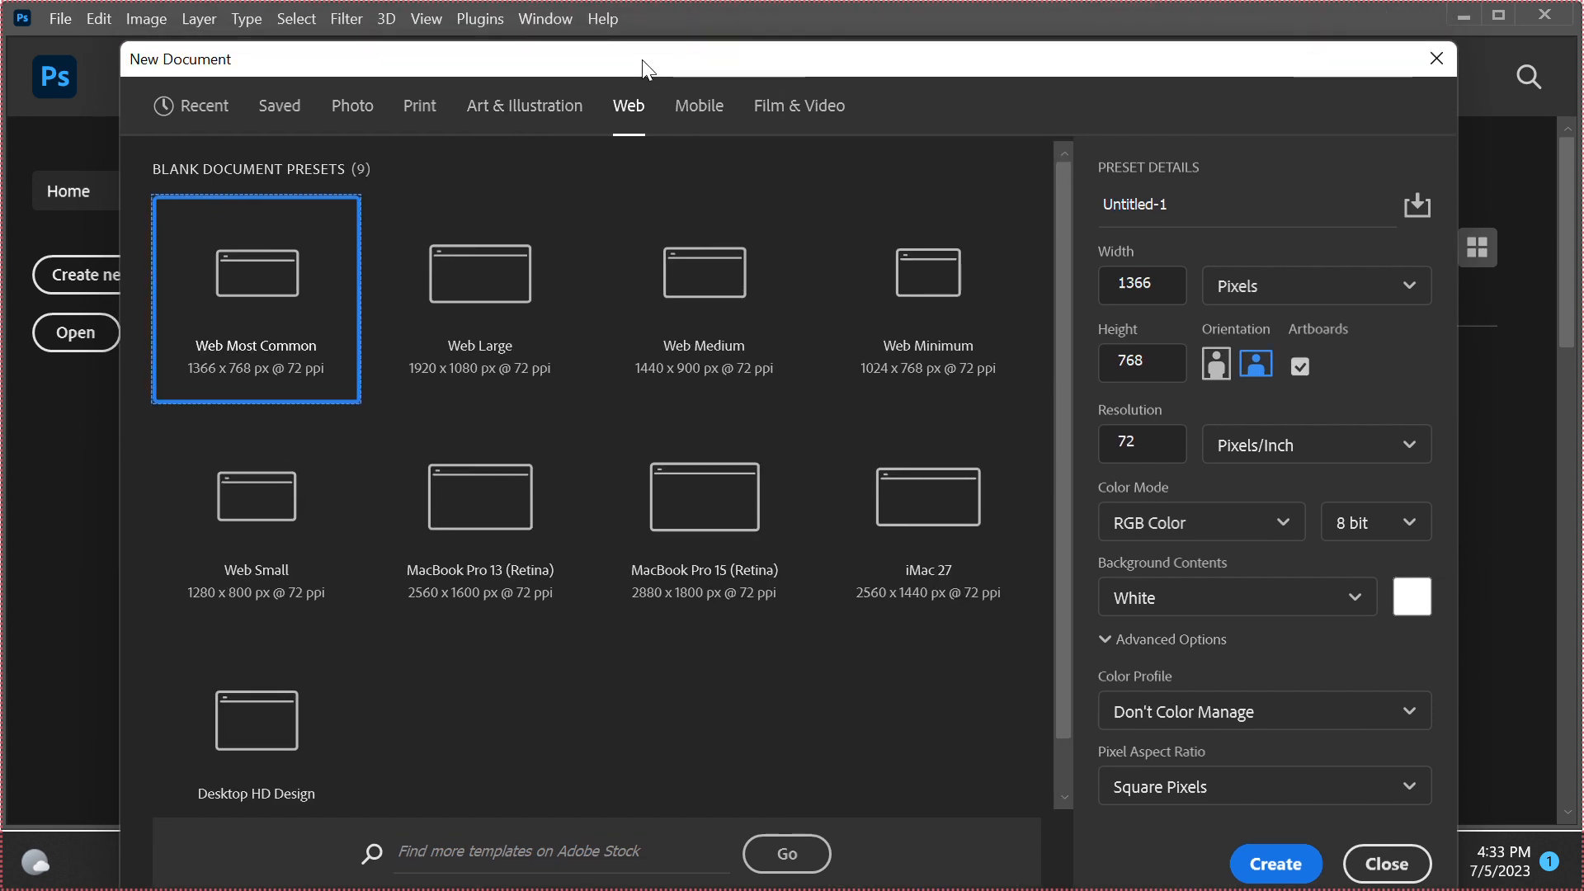
# Look through the full list of blank document presets for mobile devices and app icons
pyautogui.click(693, 128)
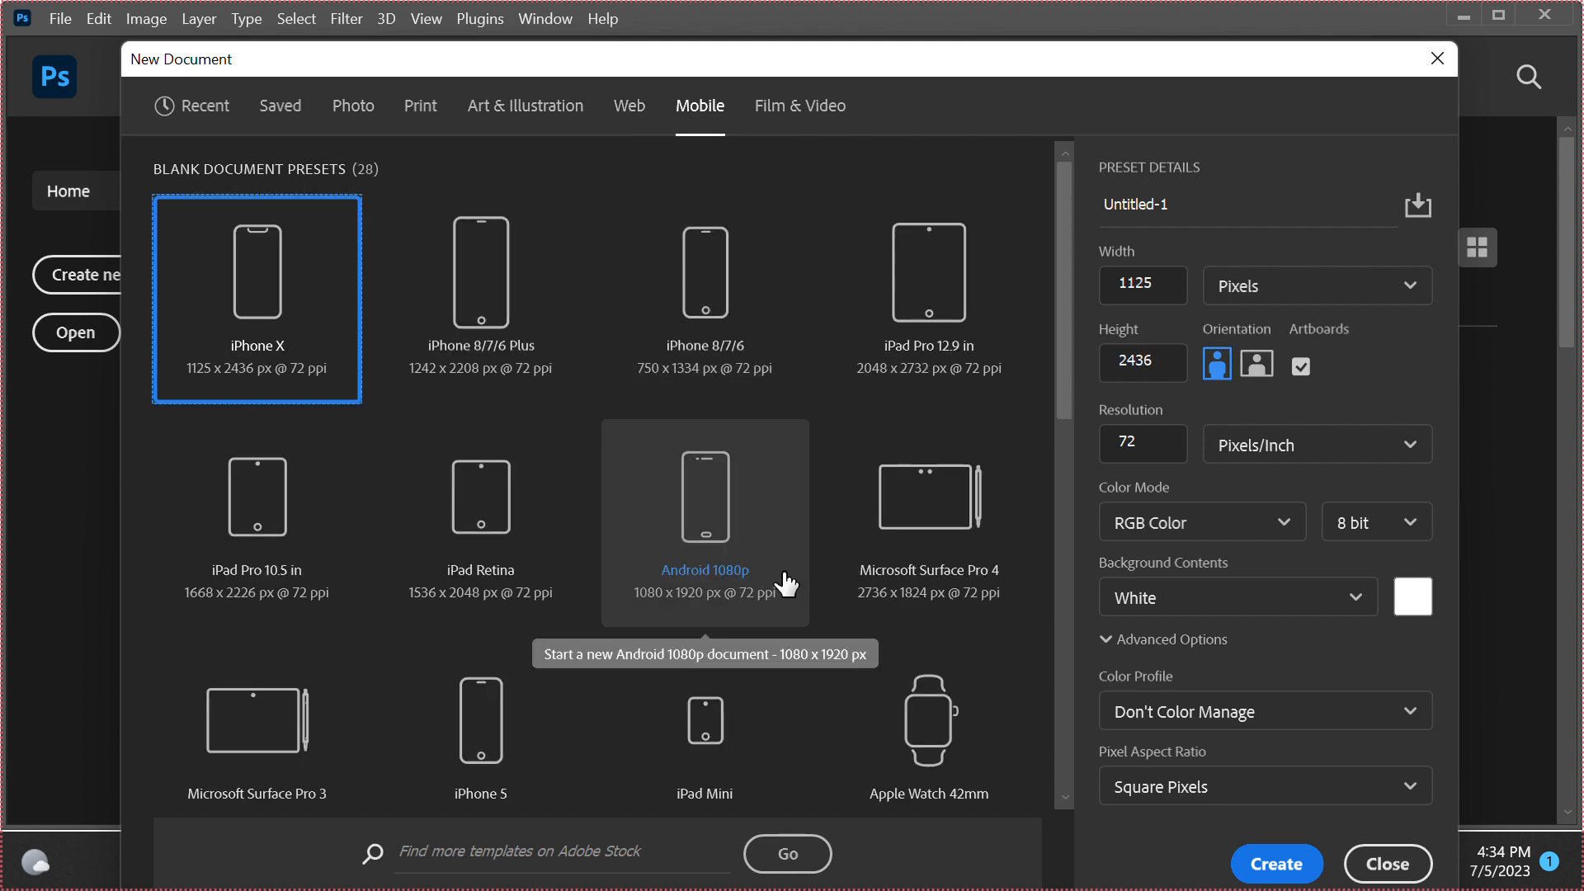
pyautogui.scroll(-3, 786, 583)
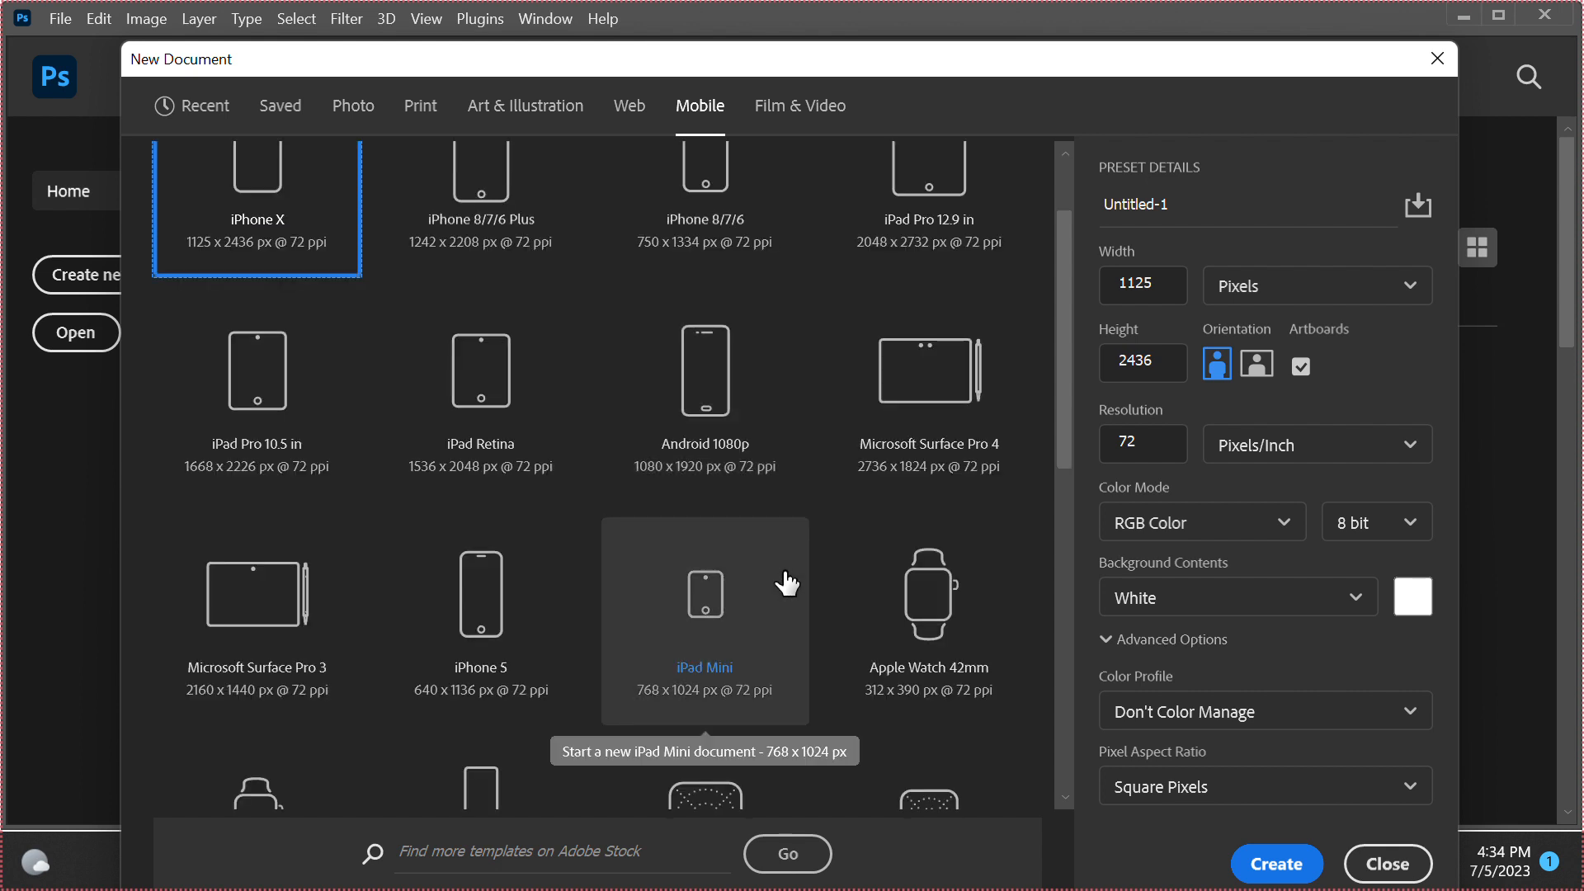
pyautogui.scroll(-6, 756, 589)
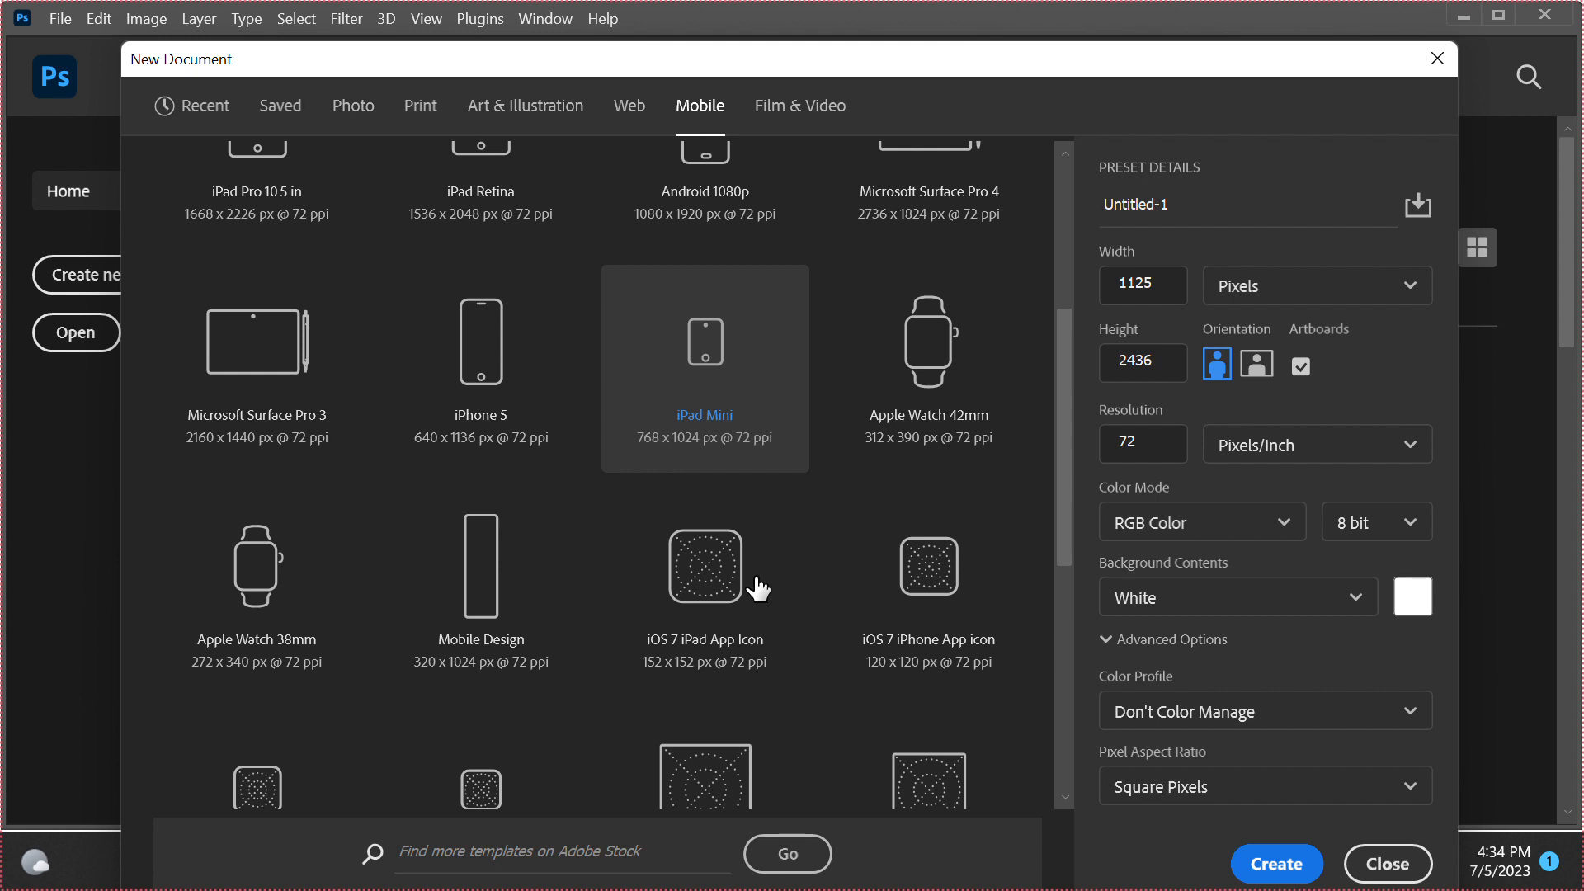
pyautogui.scroll(-9, 756, 589)
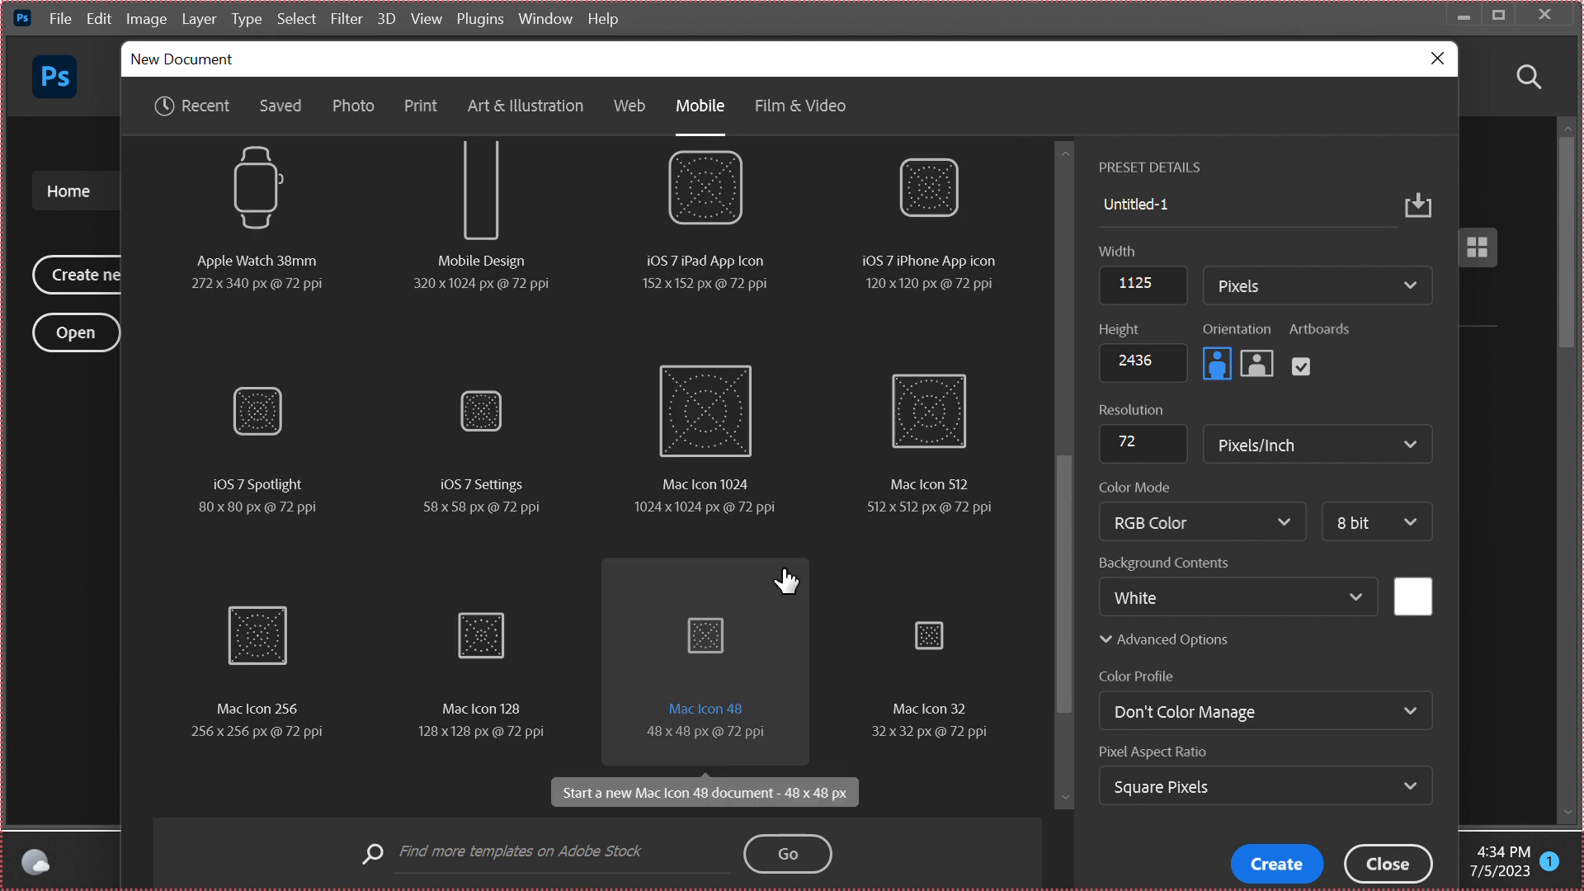
pyautogui.scroll(6, 705, 585)
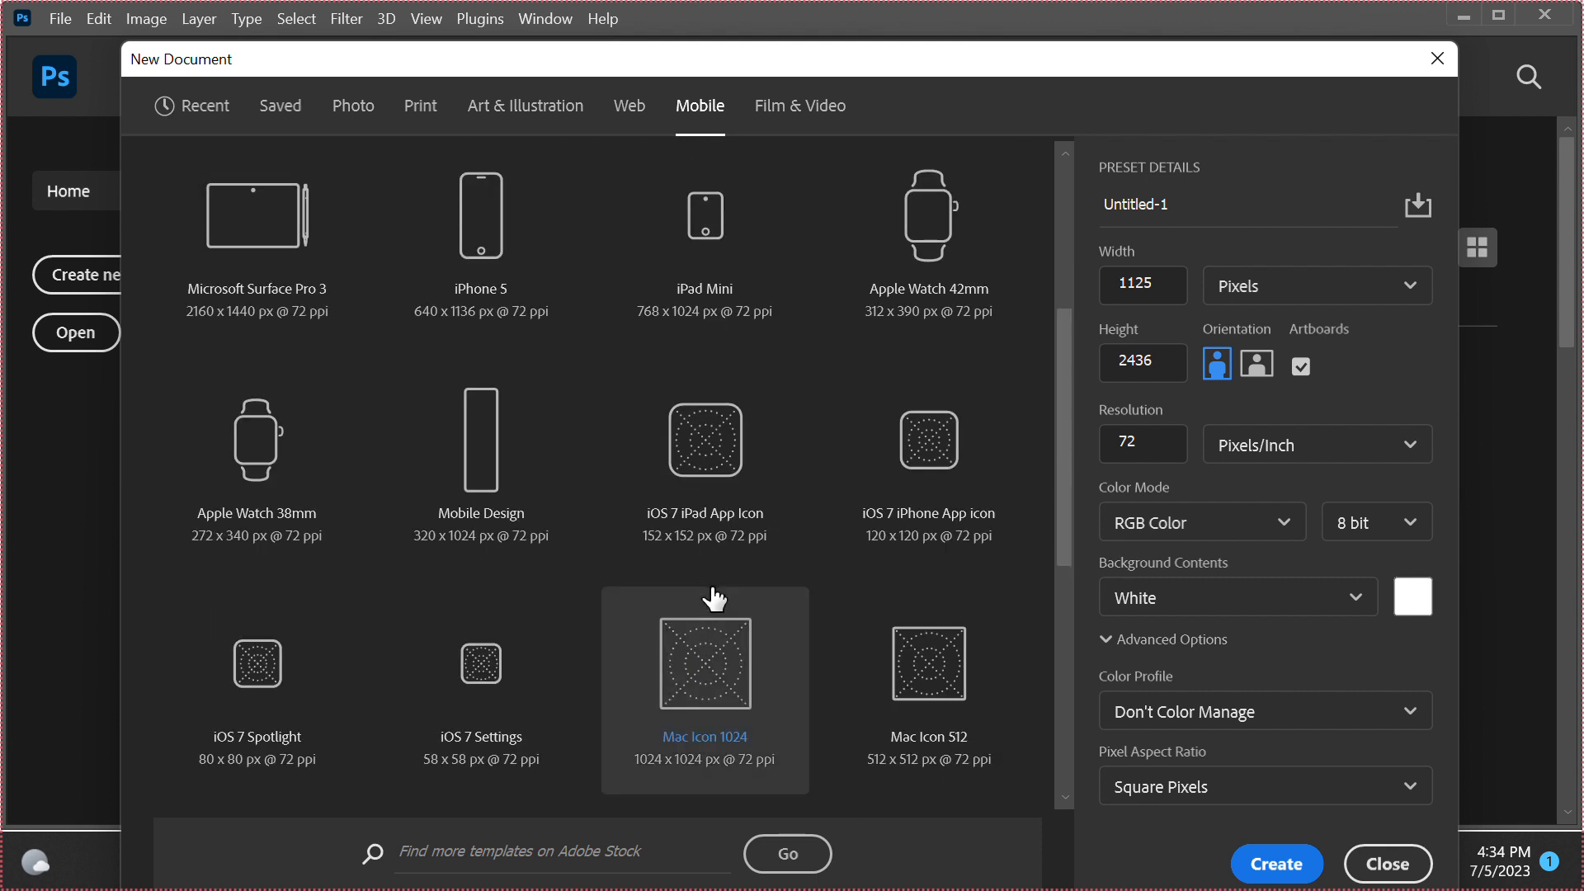
pyautogui.scroll(6, 710, 590)
pyautogui.scroll(3, 713, 596)
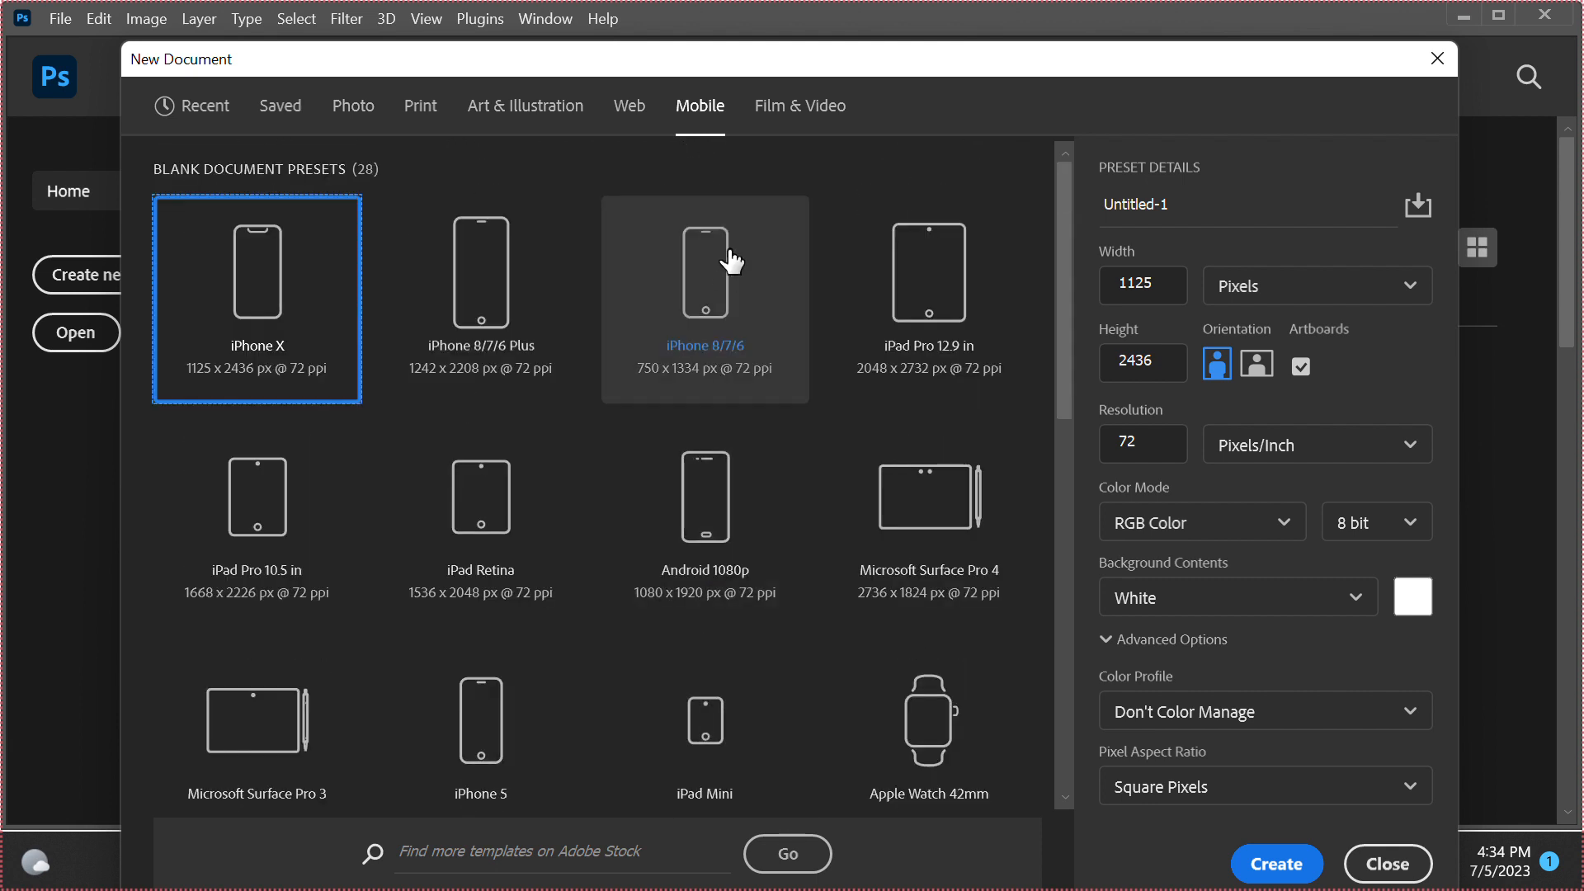
# Look through the blank document presets for Film & Video
pyautogui.click(799, 125)
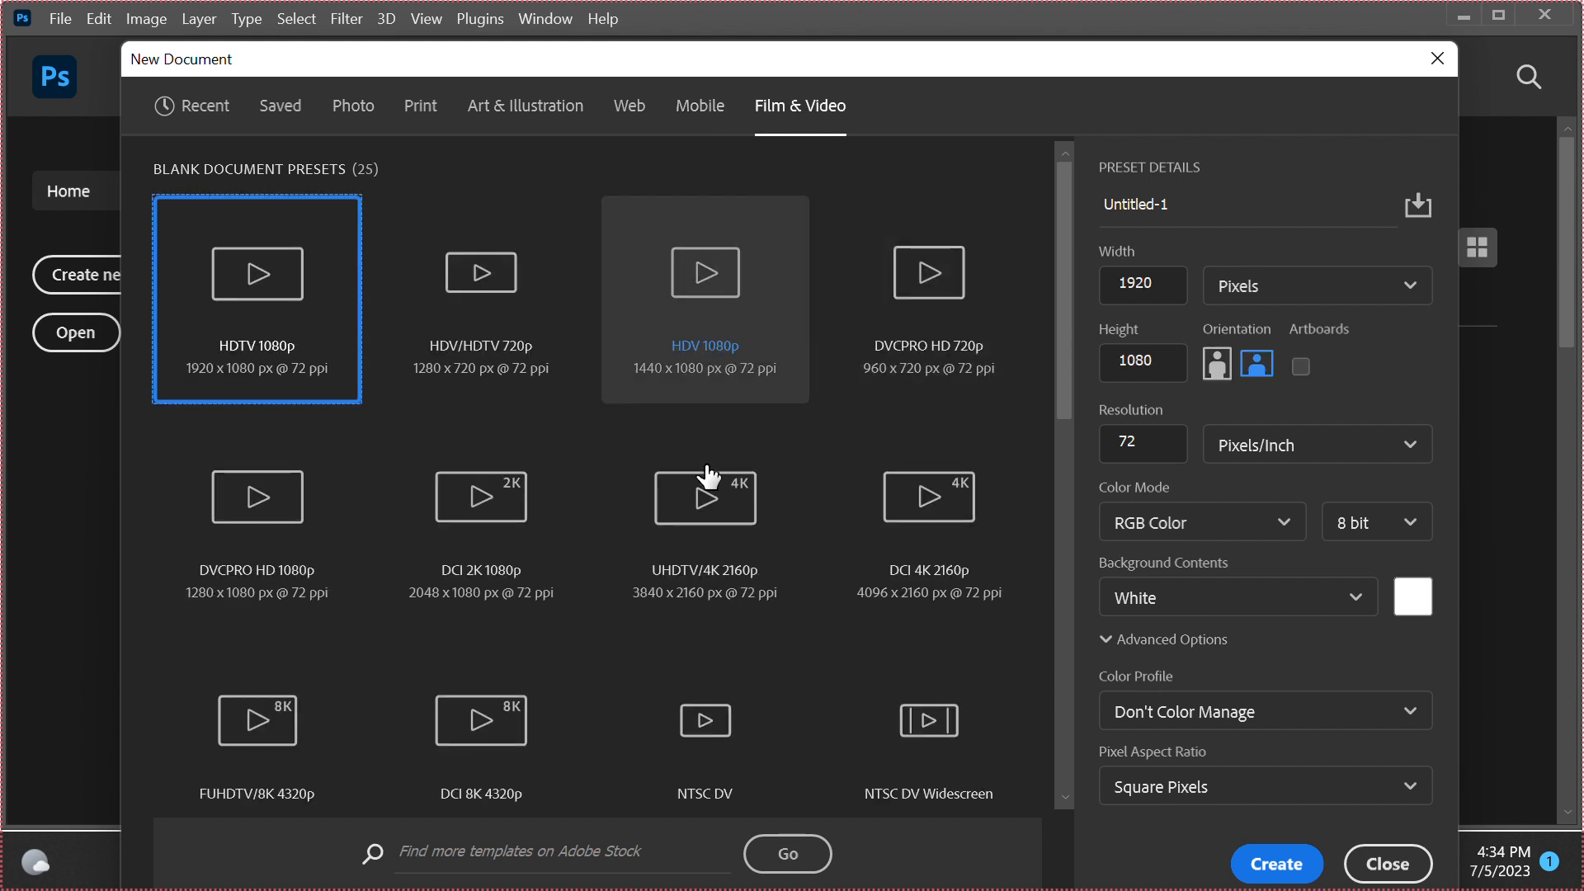
pyautogui.scroll(-3, 706, 507)
pyautogui.scroll(-2, 732, 570)
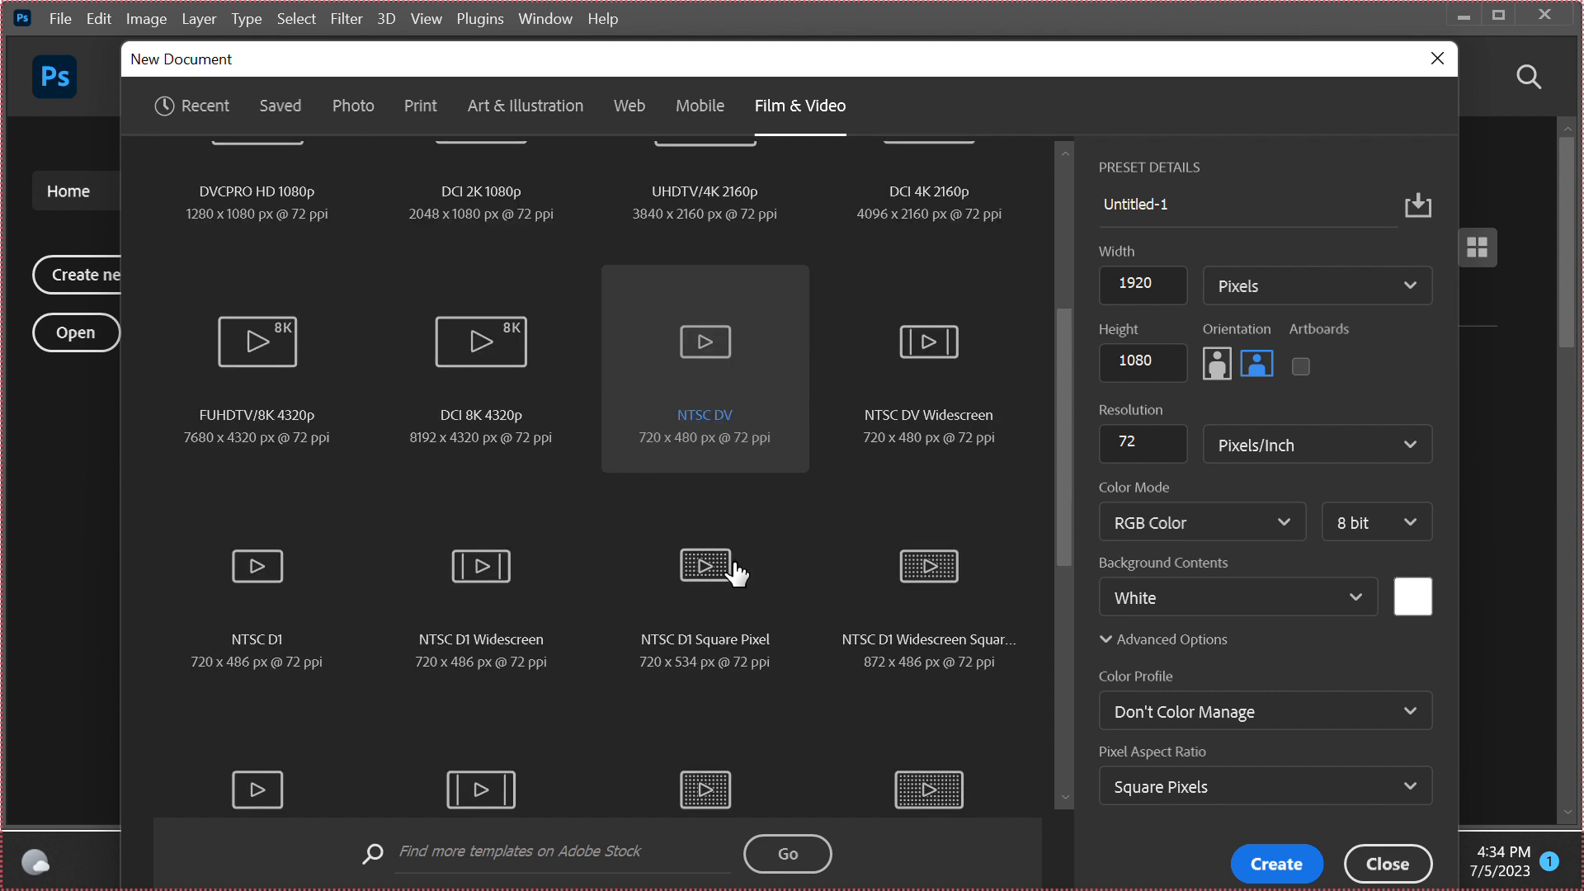
pyautogui.scroll(5, 740, 571)
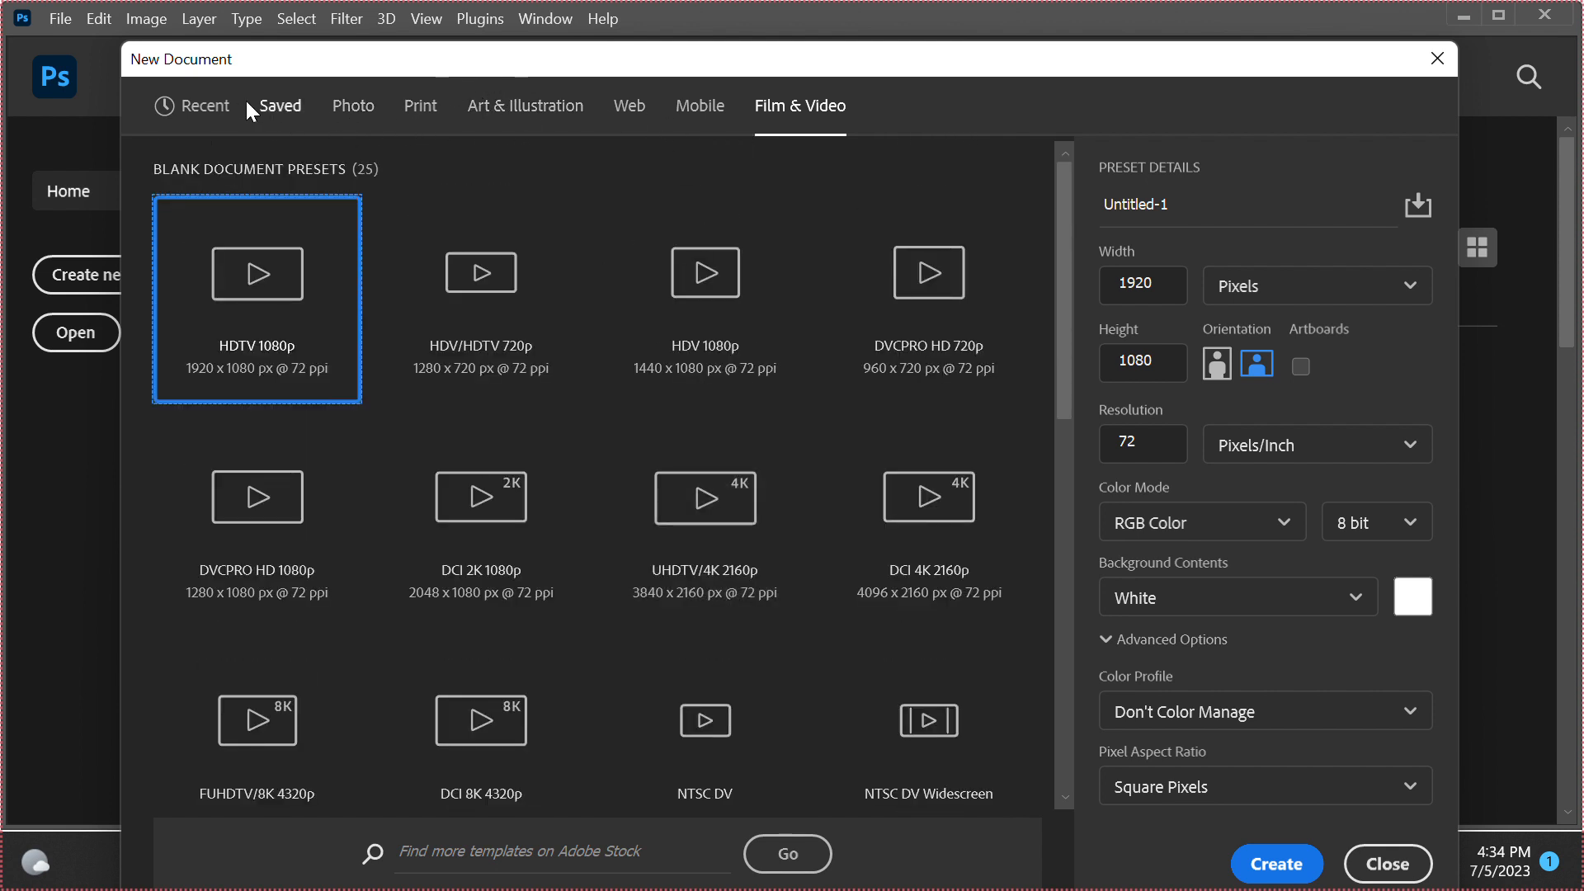
# Return to the recent document presets and examine the measurement units offered for the document width
pyautogui.click(219, 111)
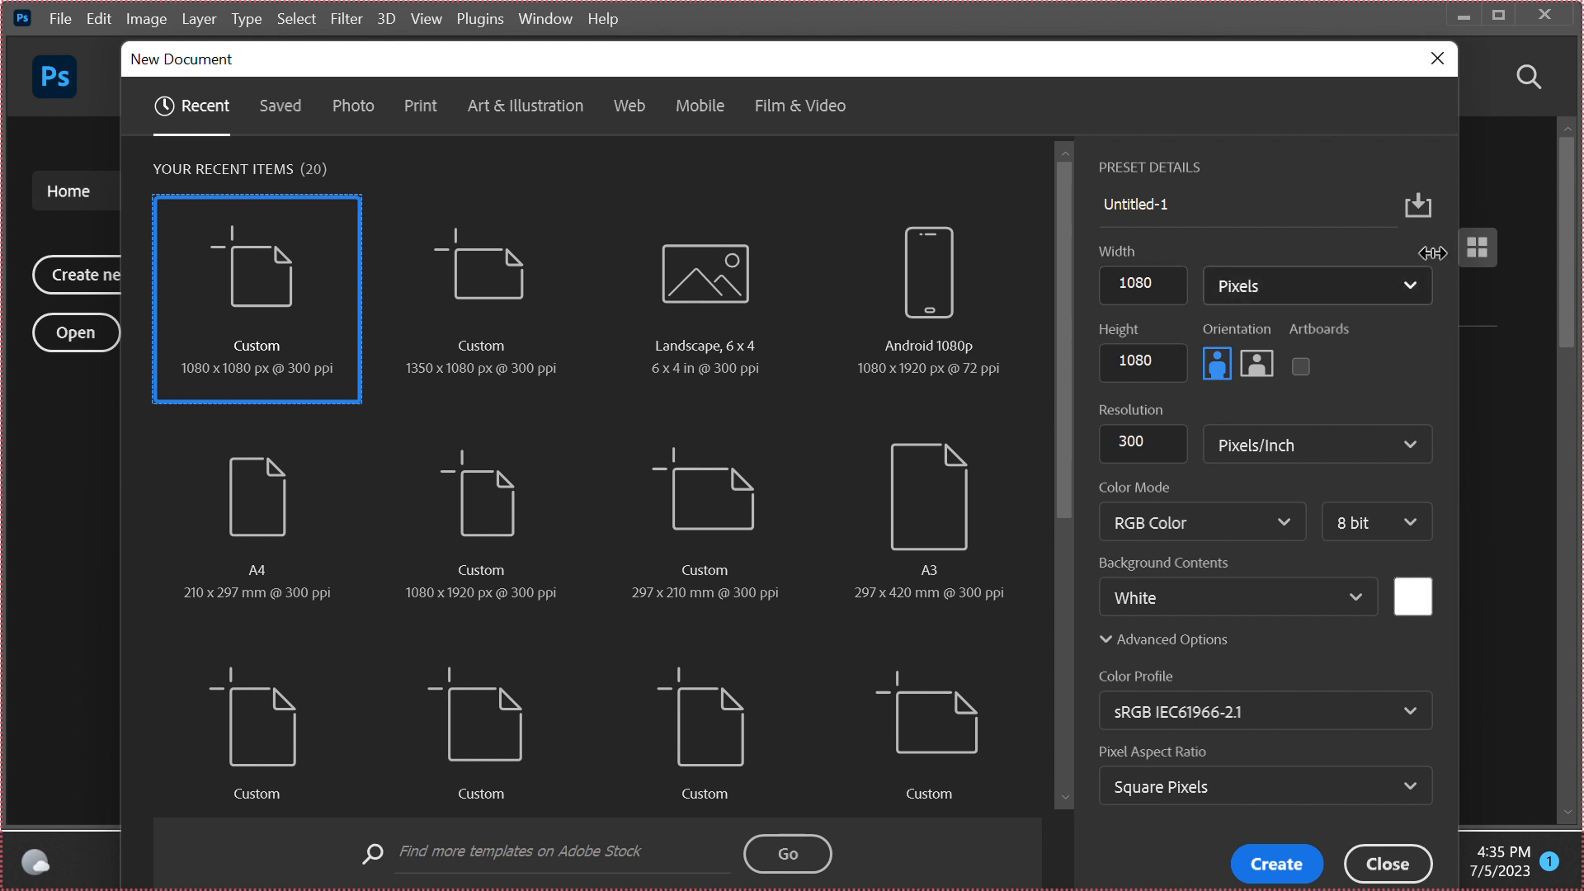
pyautogui.click(1427, 294)
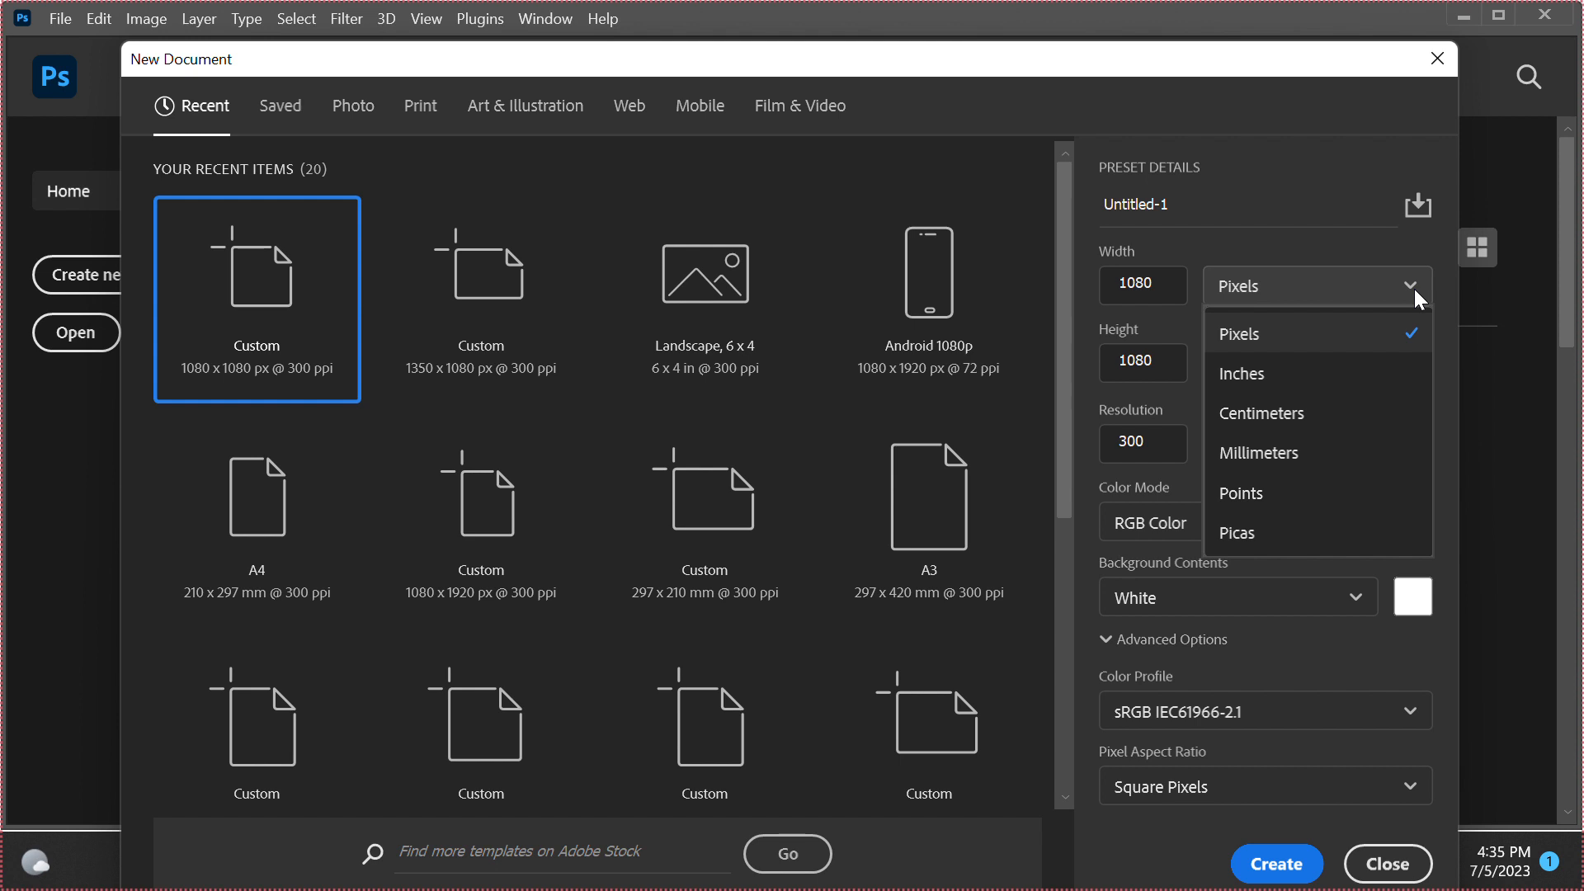
pyautogui.click(1415, 291)
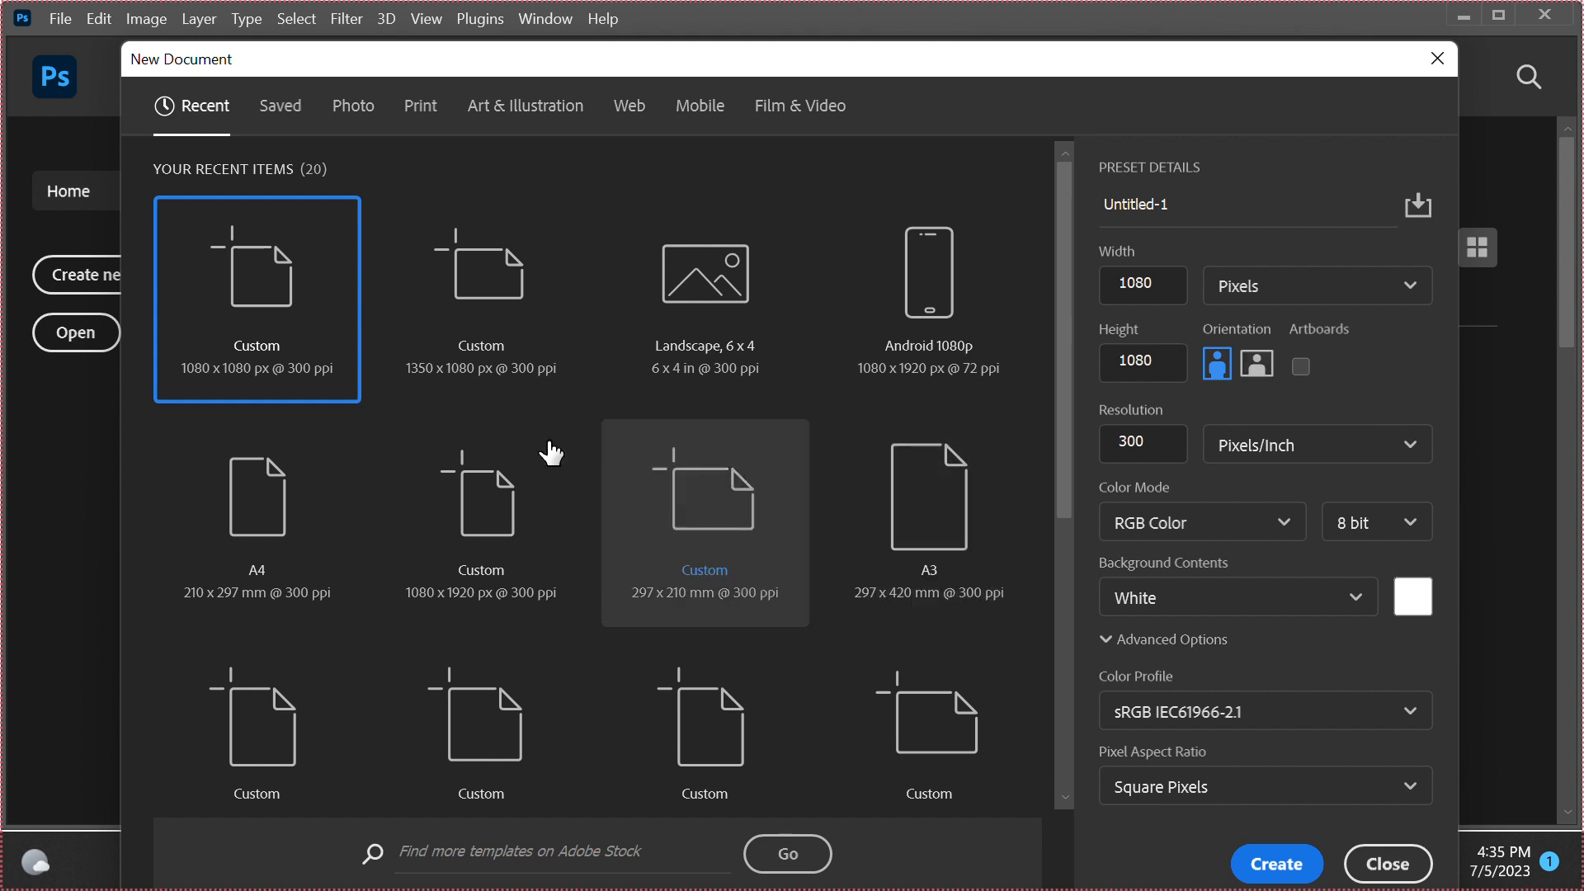
# Try the 1350 x 1080 px preset and Landscape, 6 x 4 in portrait orientation, ending back on the 1080 x 1080 px preset
pyautogui.click(471, 291)
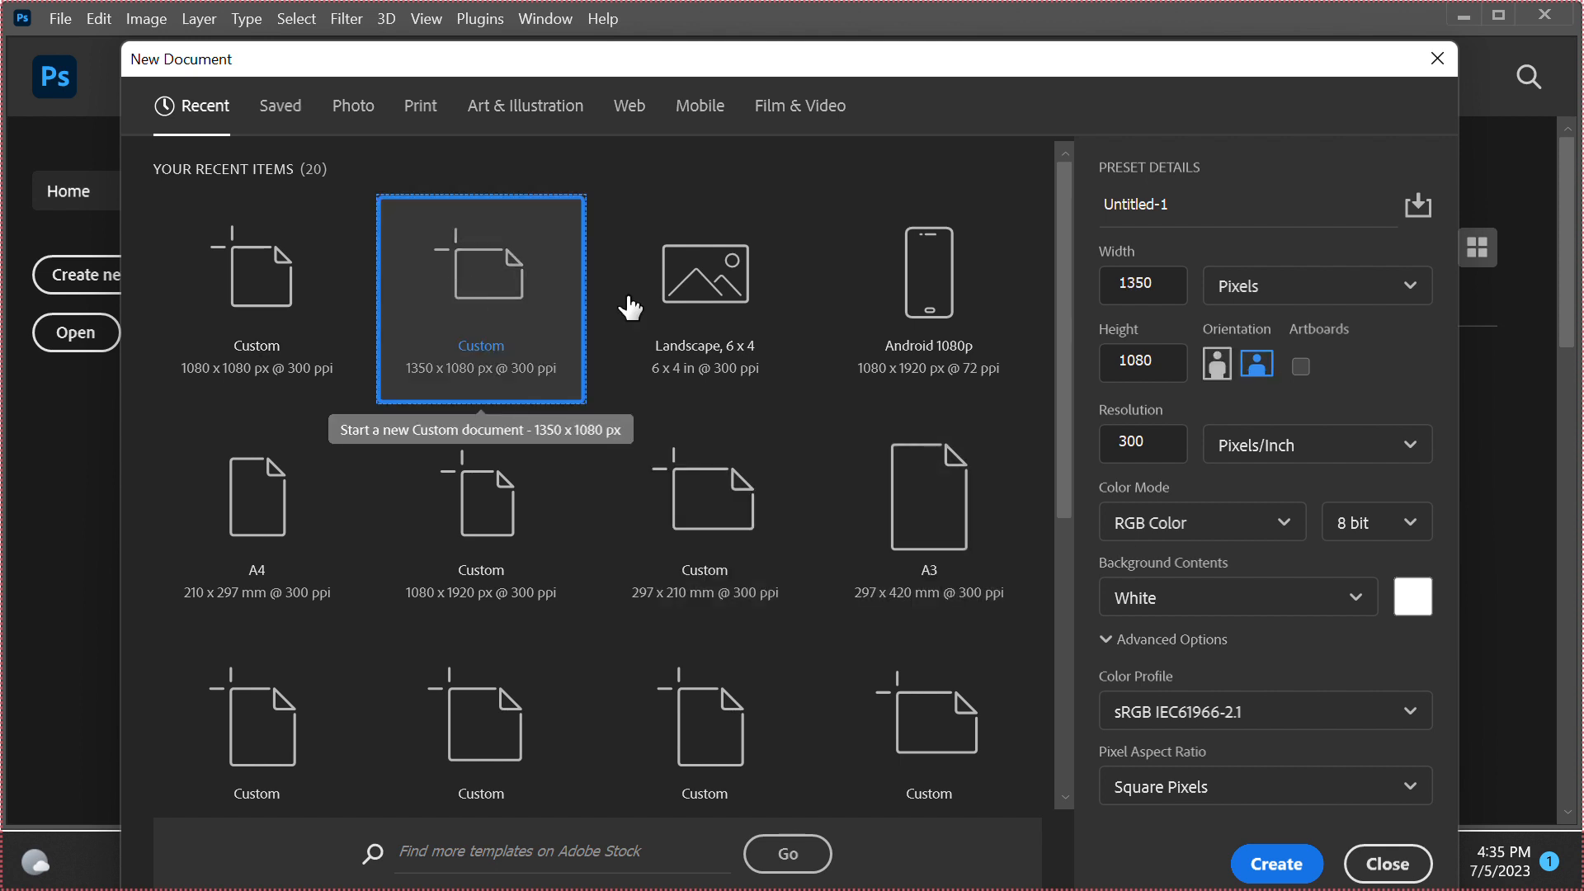
pyautogui.click(697, 293)
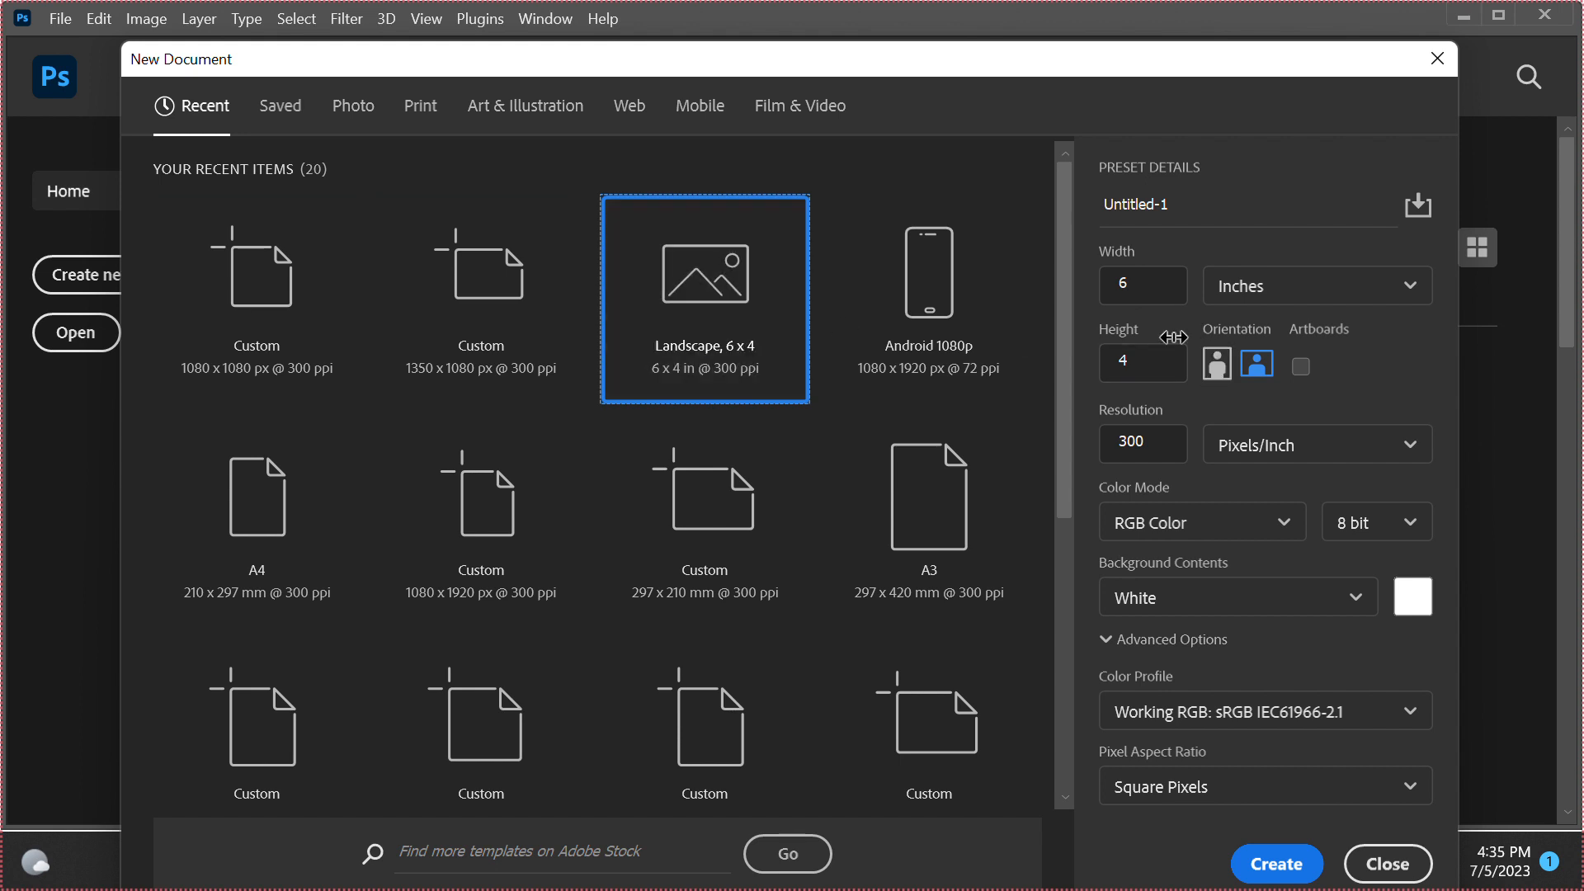
pyautogui.click(1221, 370)
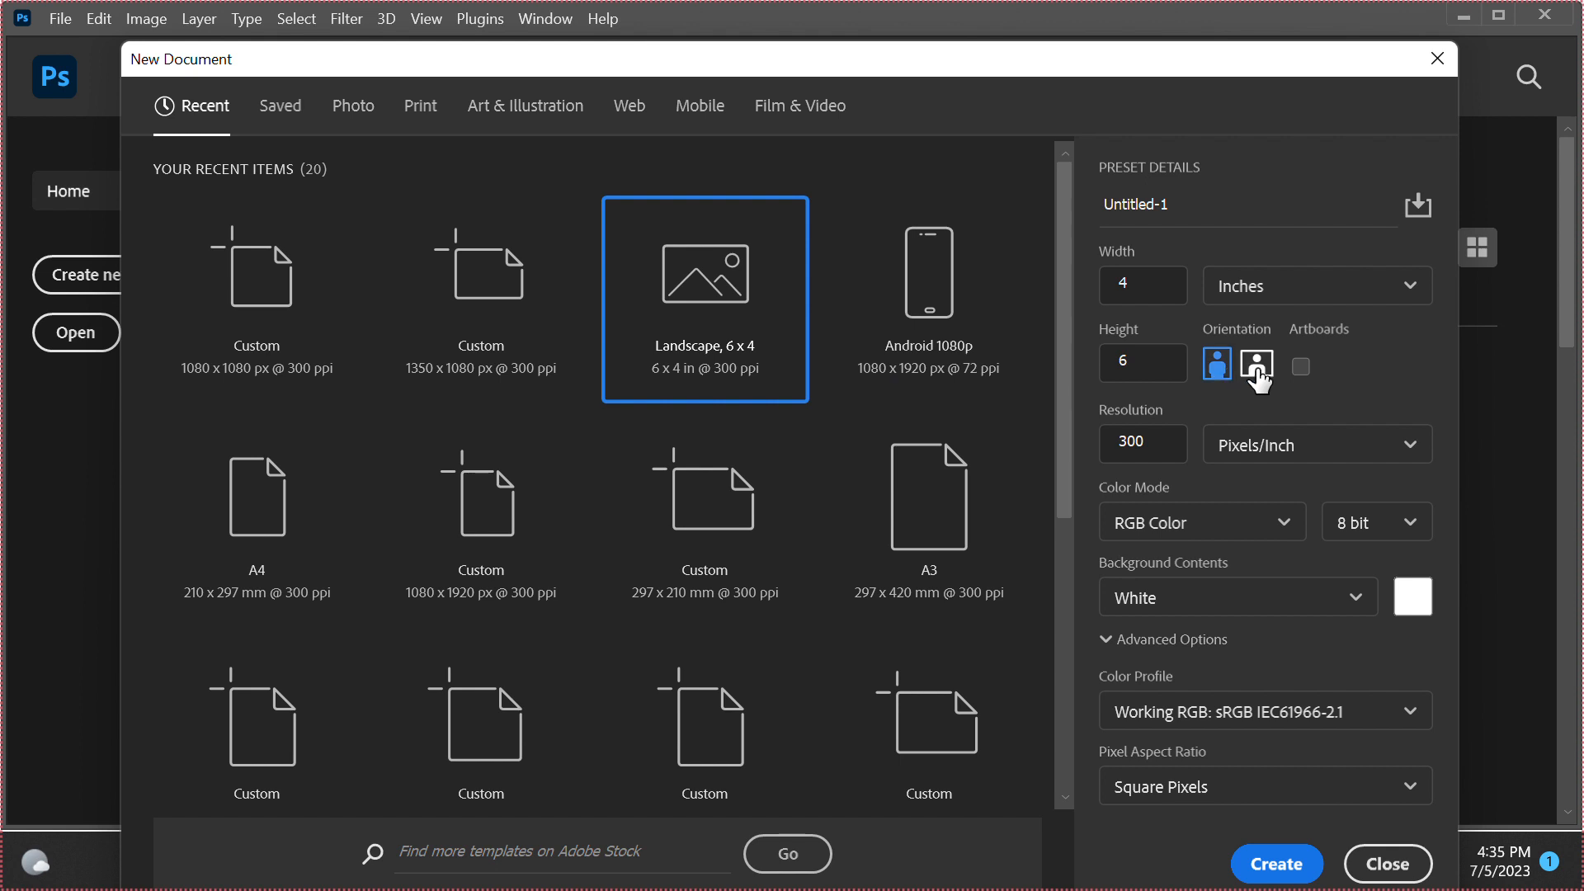
pyautogui.click(295, 301)
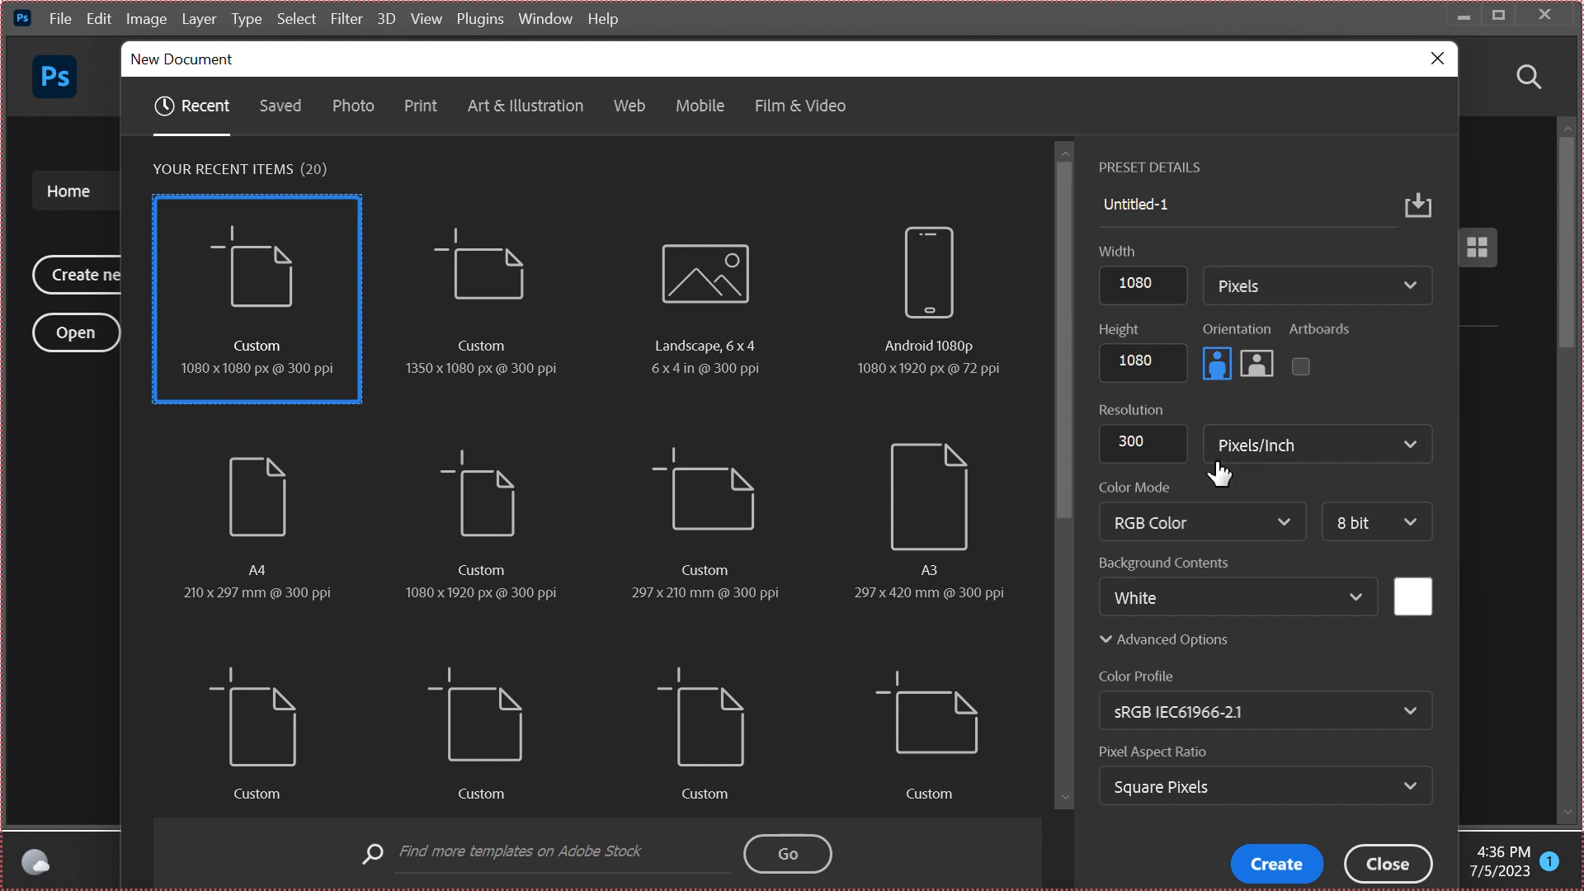
# Examine the resolution units and the color modes offered for the new document
pyautogui.click(1406, 450)
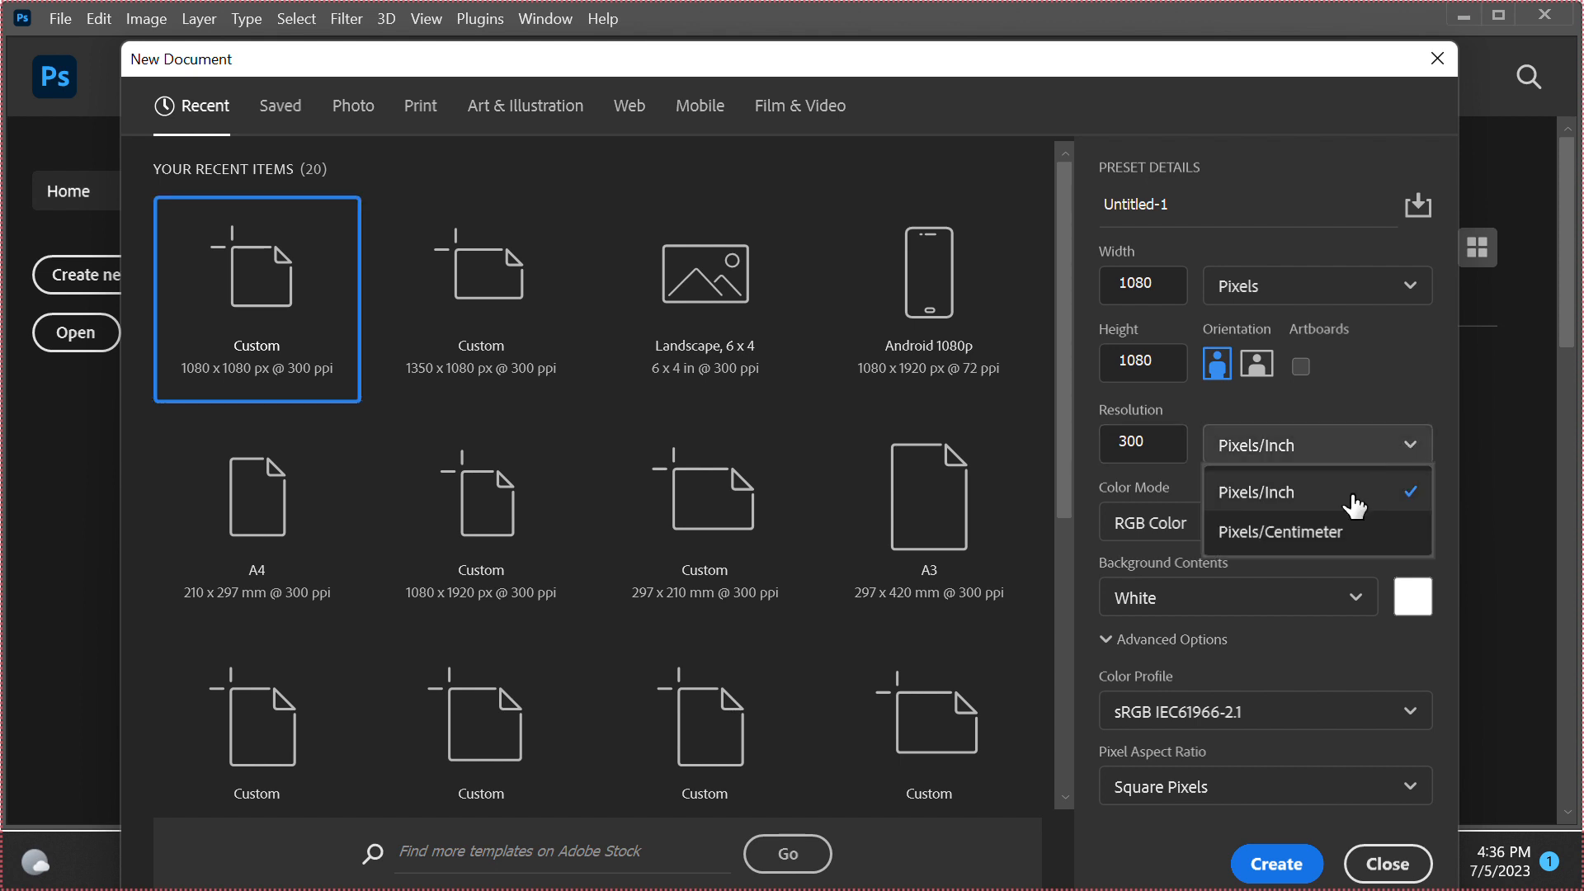
pyautogui.click(1414, 450)
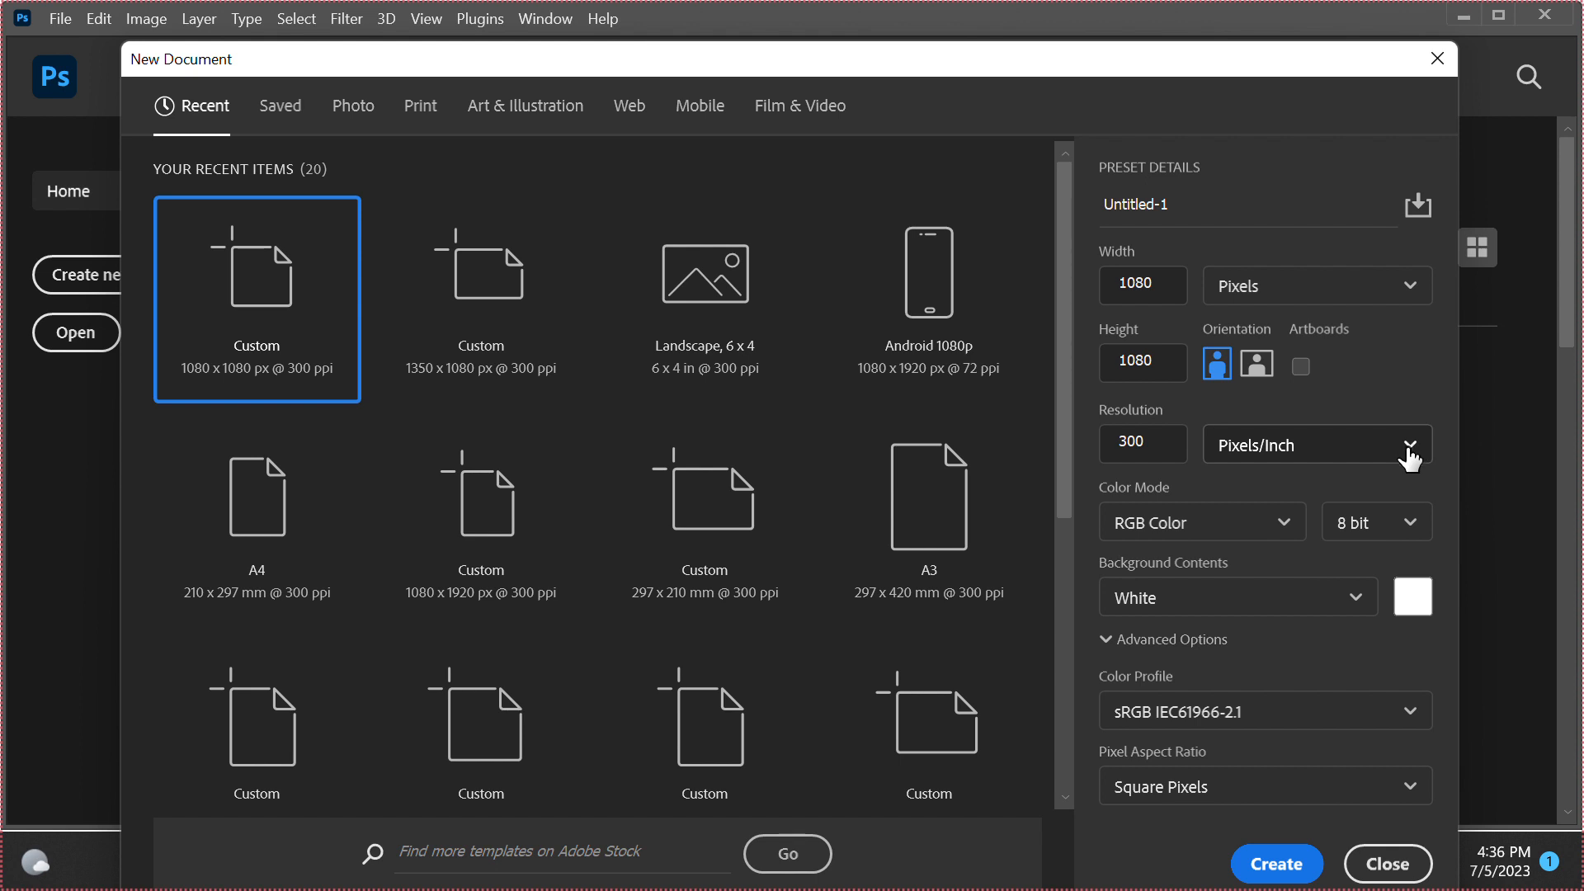
pyautogui.click(1275, 540)
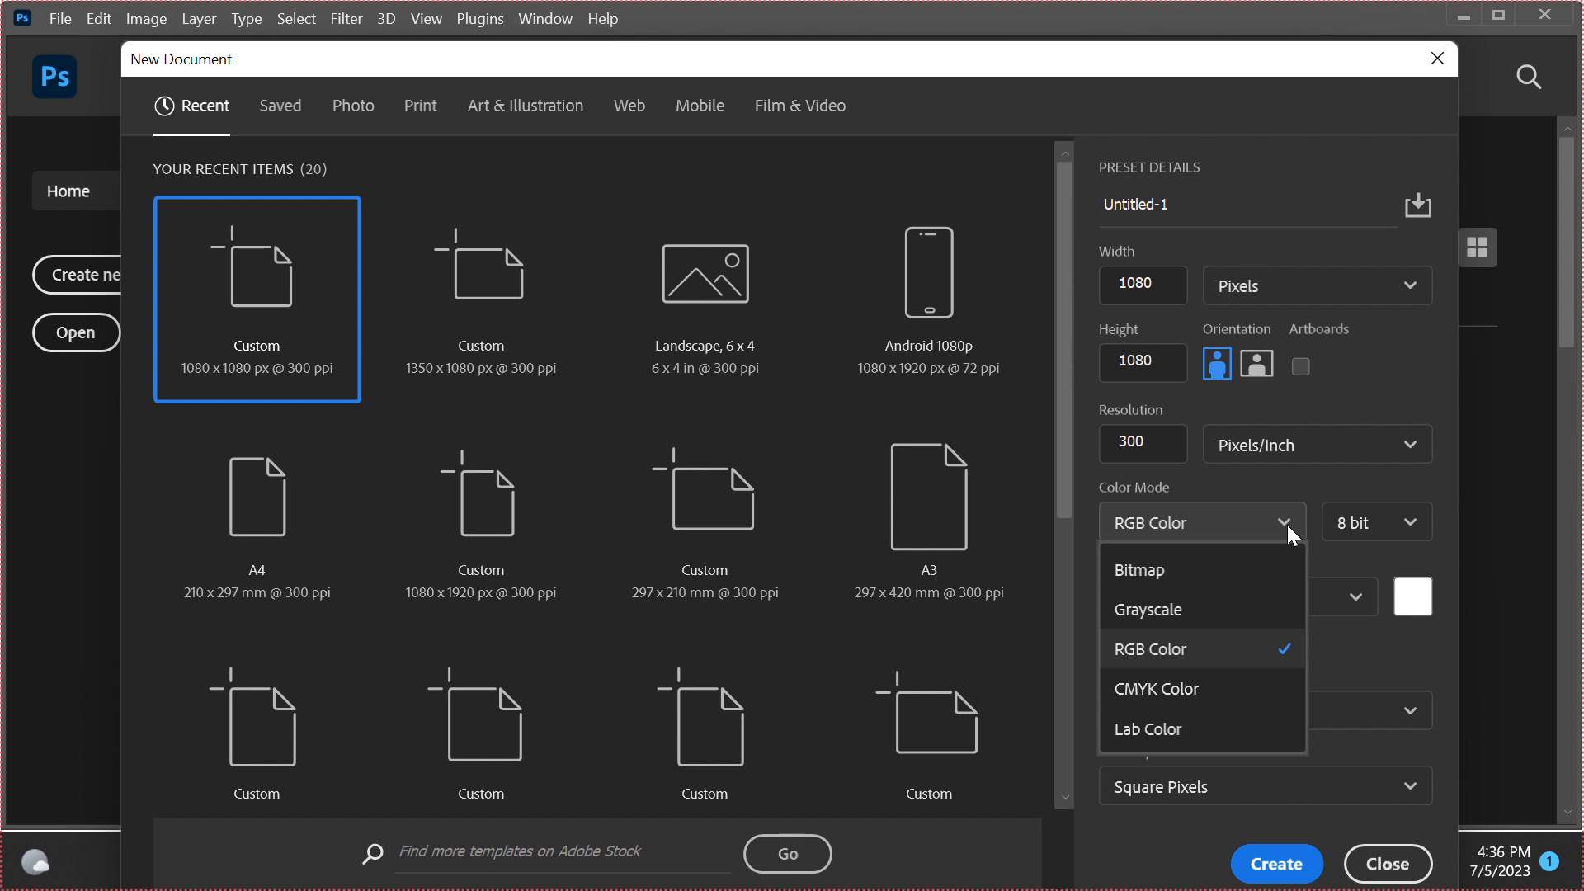
pyautogui.click(1287, 525)
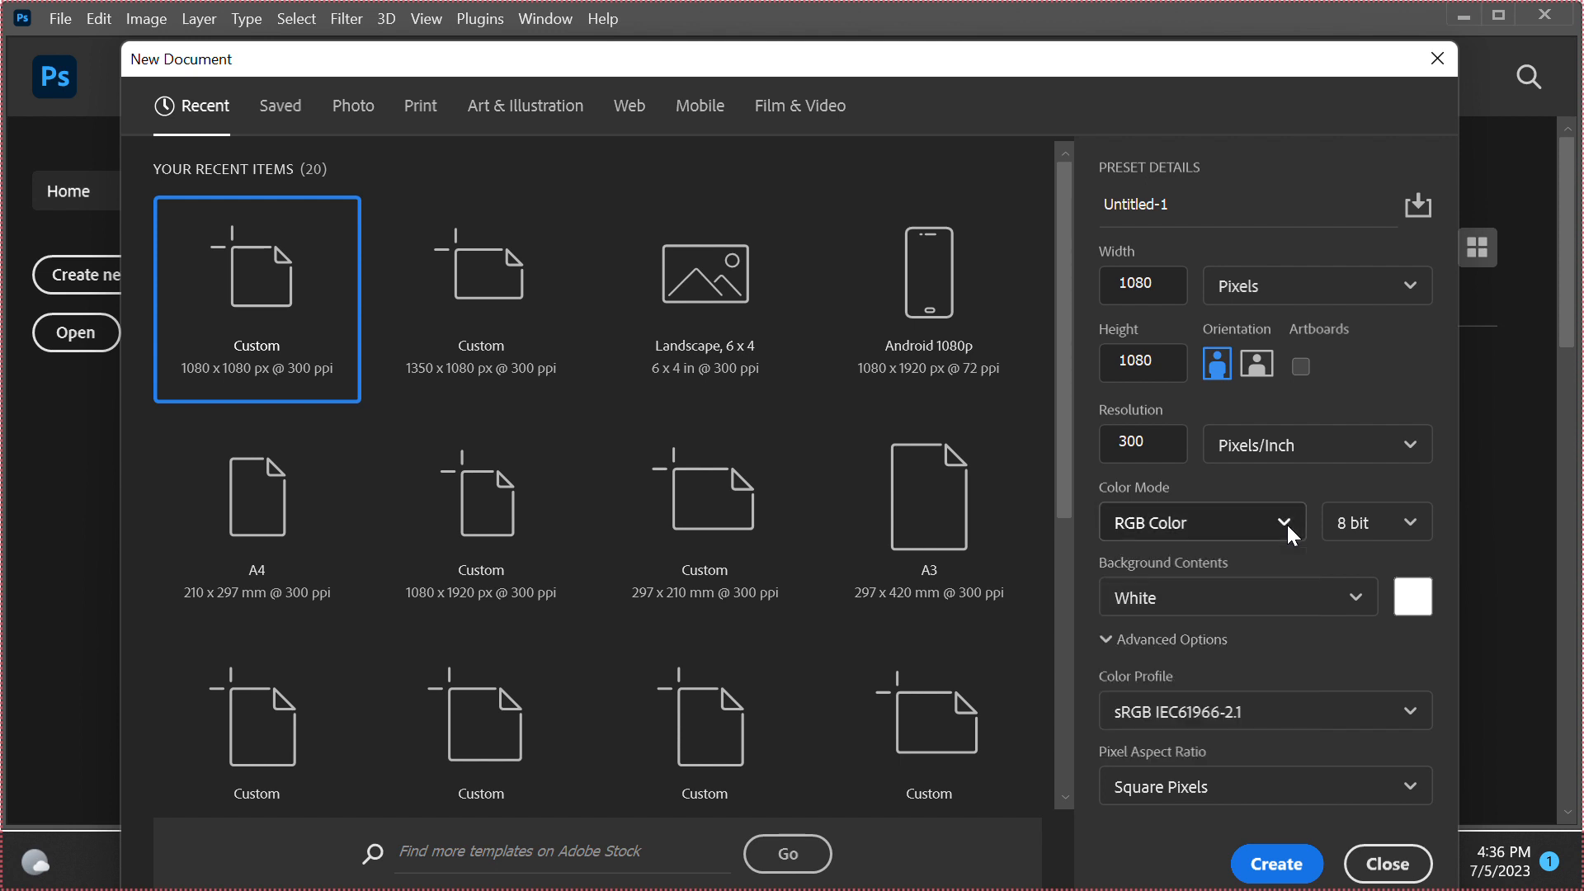
# Examine the background contents choices and the color profiles offered for the new document
pyautogui.click(1284, 610)
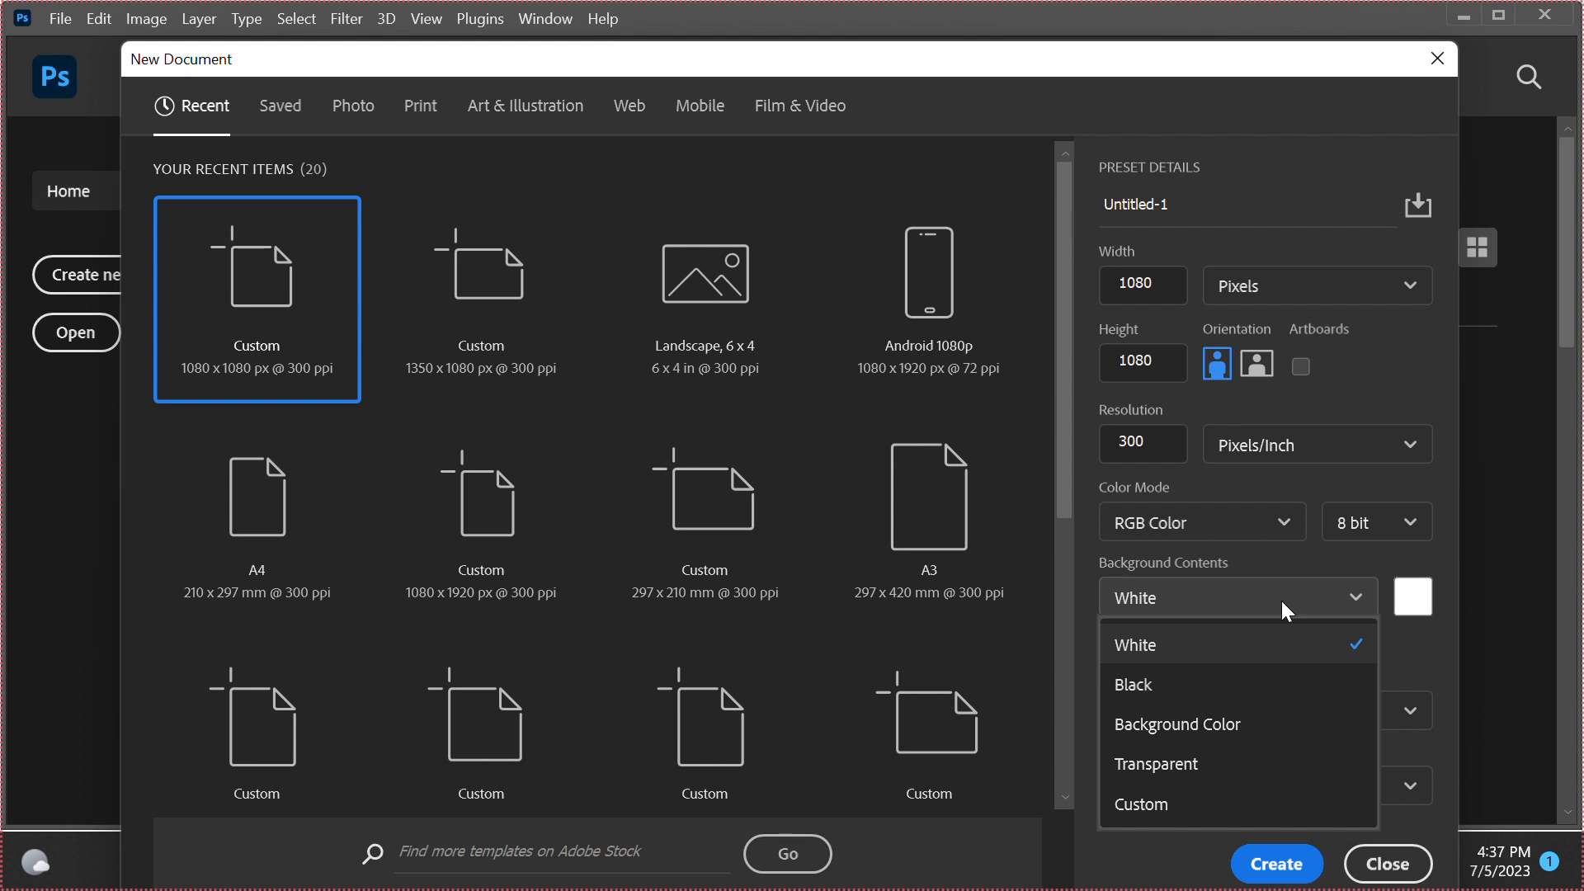
pyautogui.click(1355, 598)
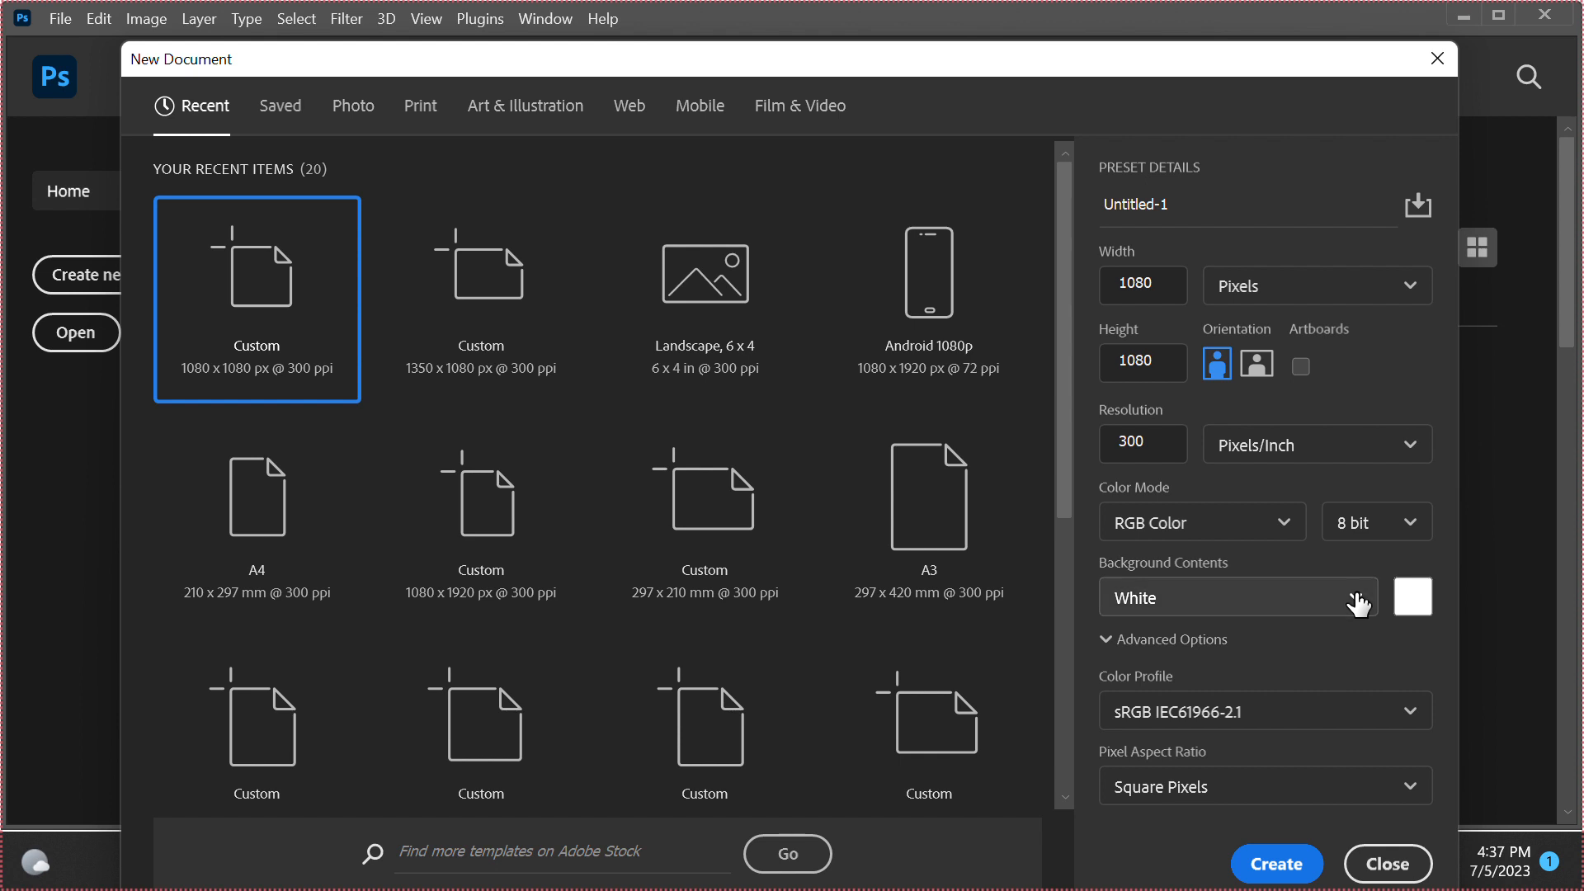
pyautogui.click(1355, 595)
pyautogui.click(1356, 596)
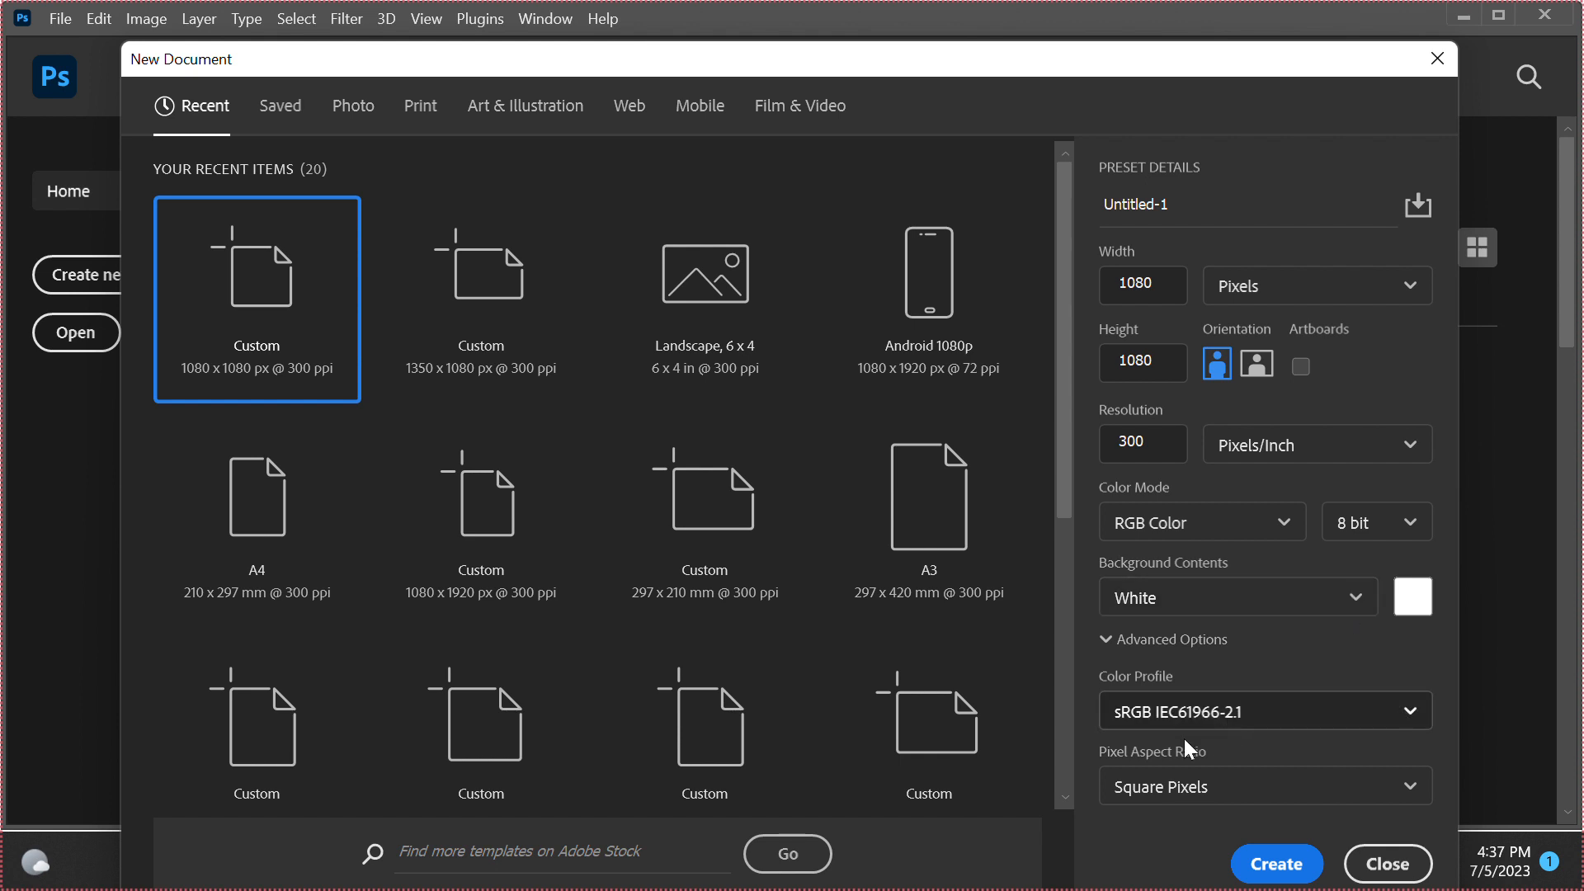
pyautogui.click(1412, 737)
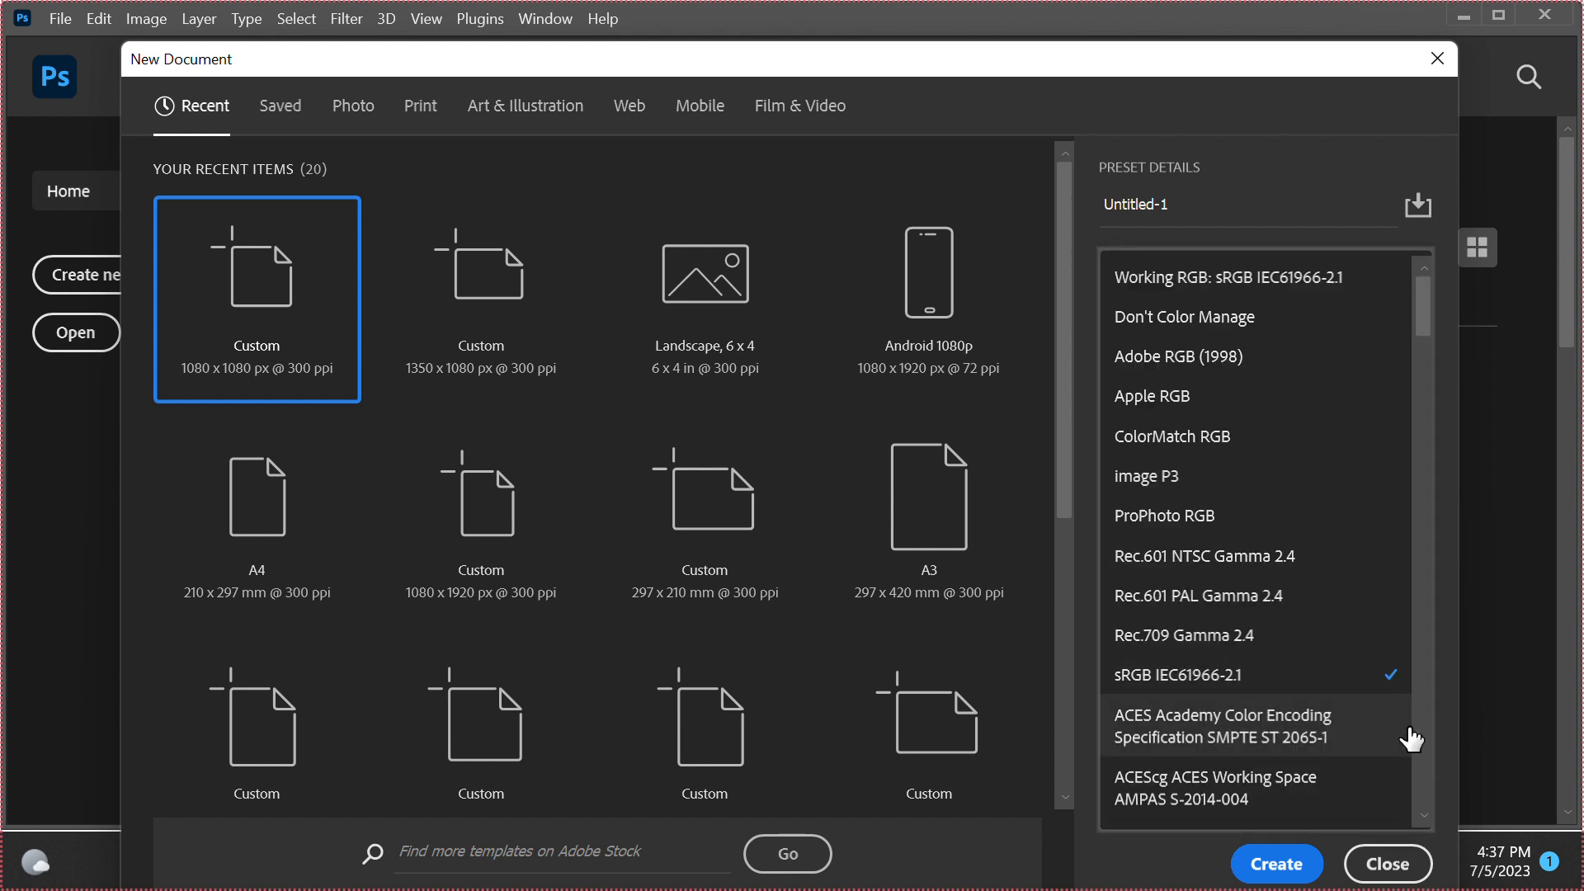
pyautogui.click(1454, 638)
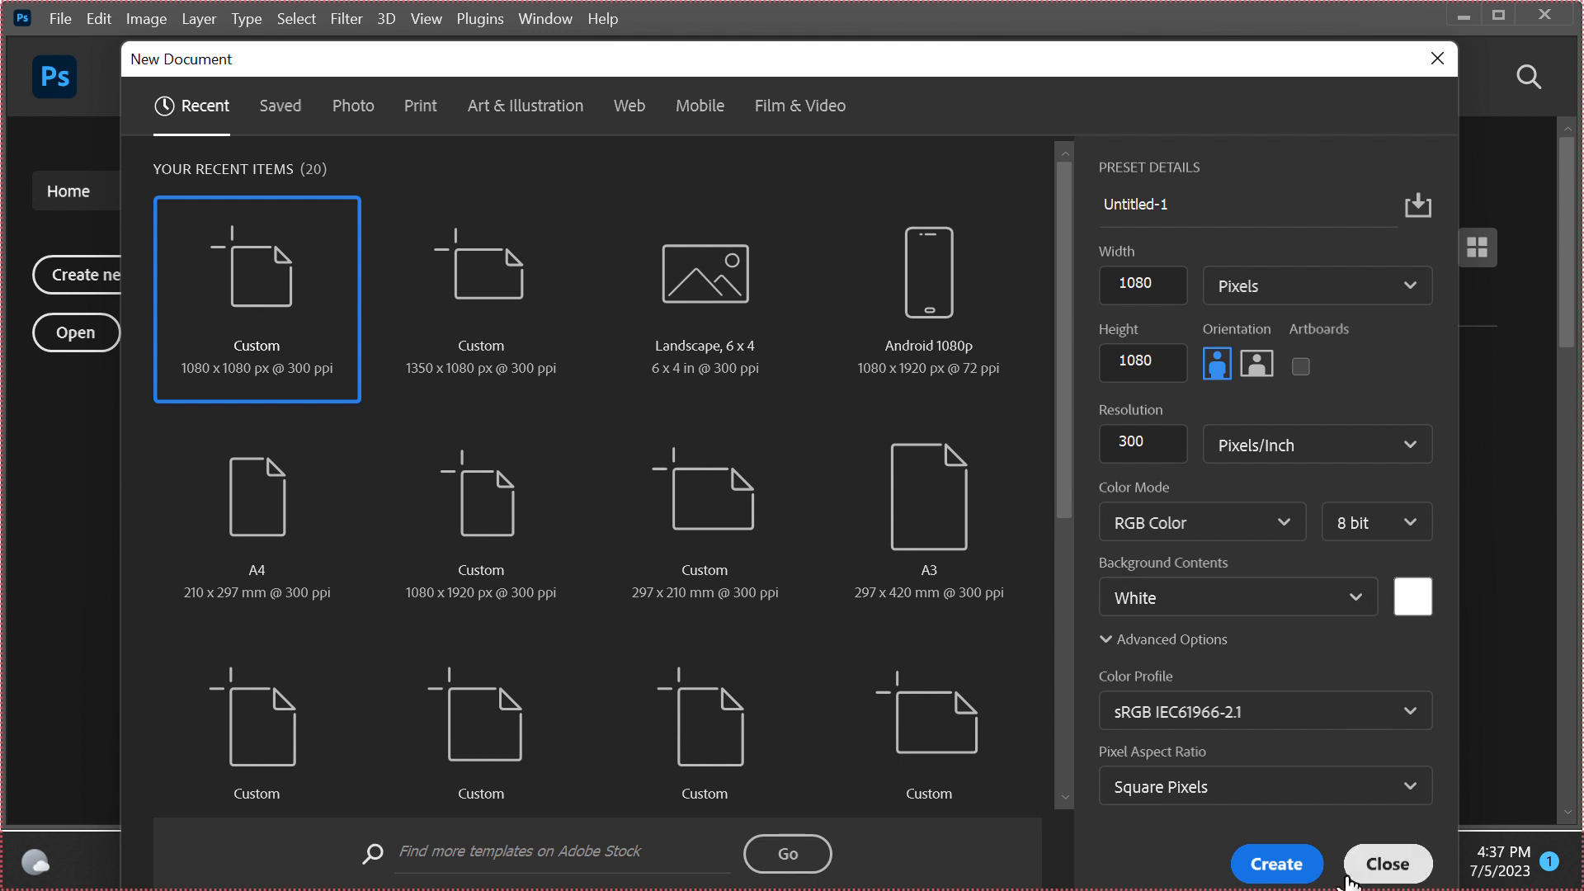
# Create the 1080 x 1080 px document with a white background and start a line of text near the canvas centre
pyautogui.click(1277, 864)
pyautogui.moveTo(1283, 880)
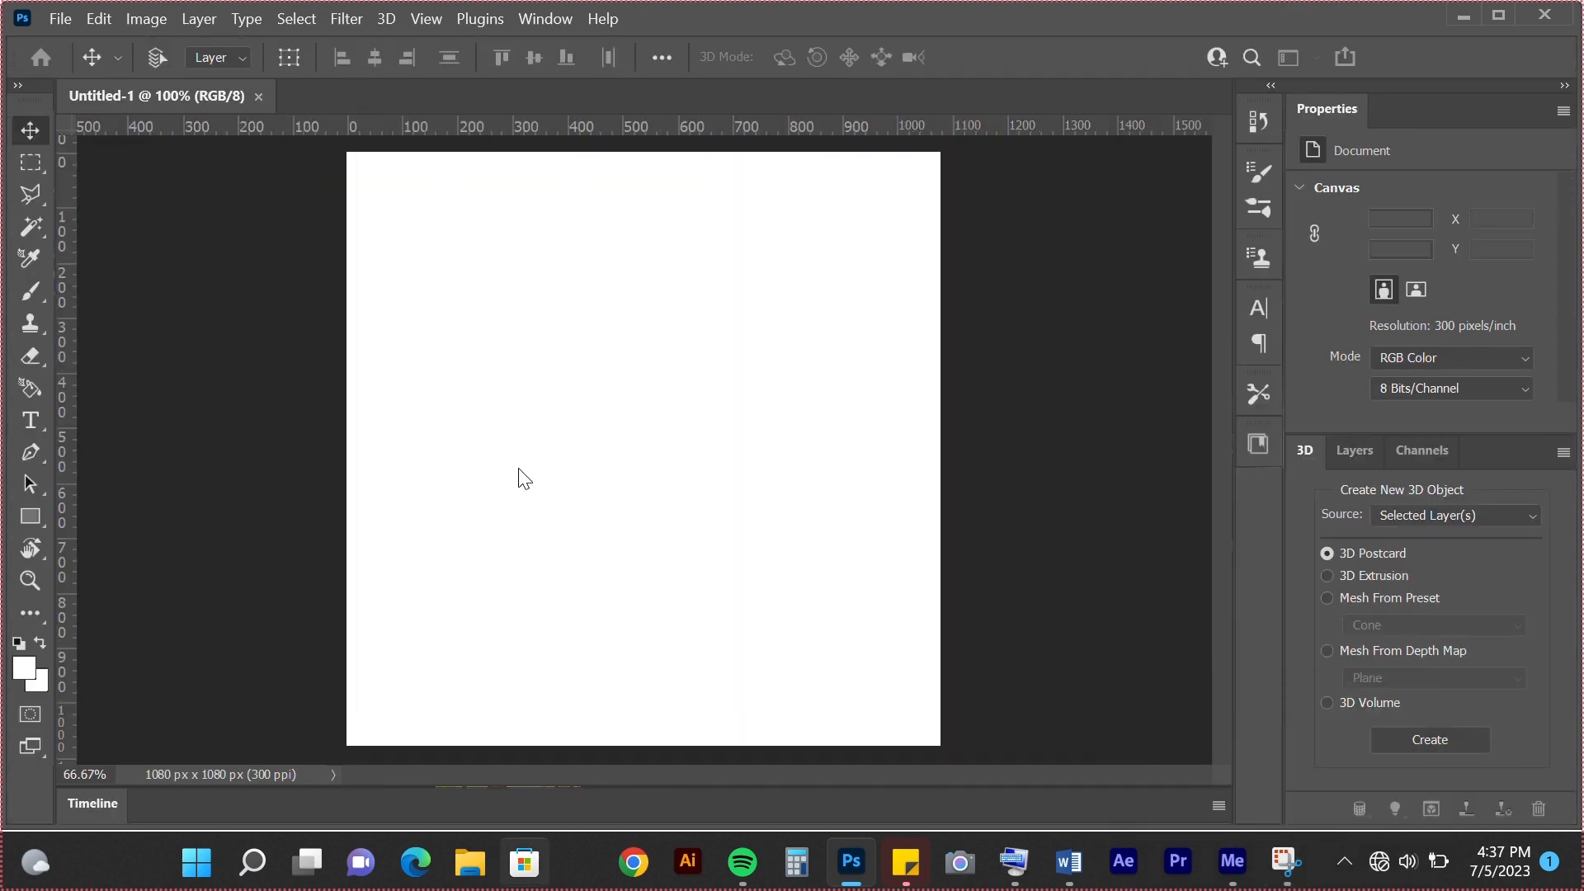
pyautogui.click(30, 422)
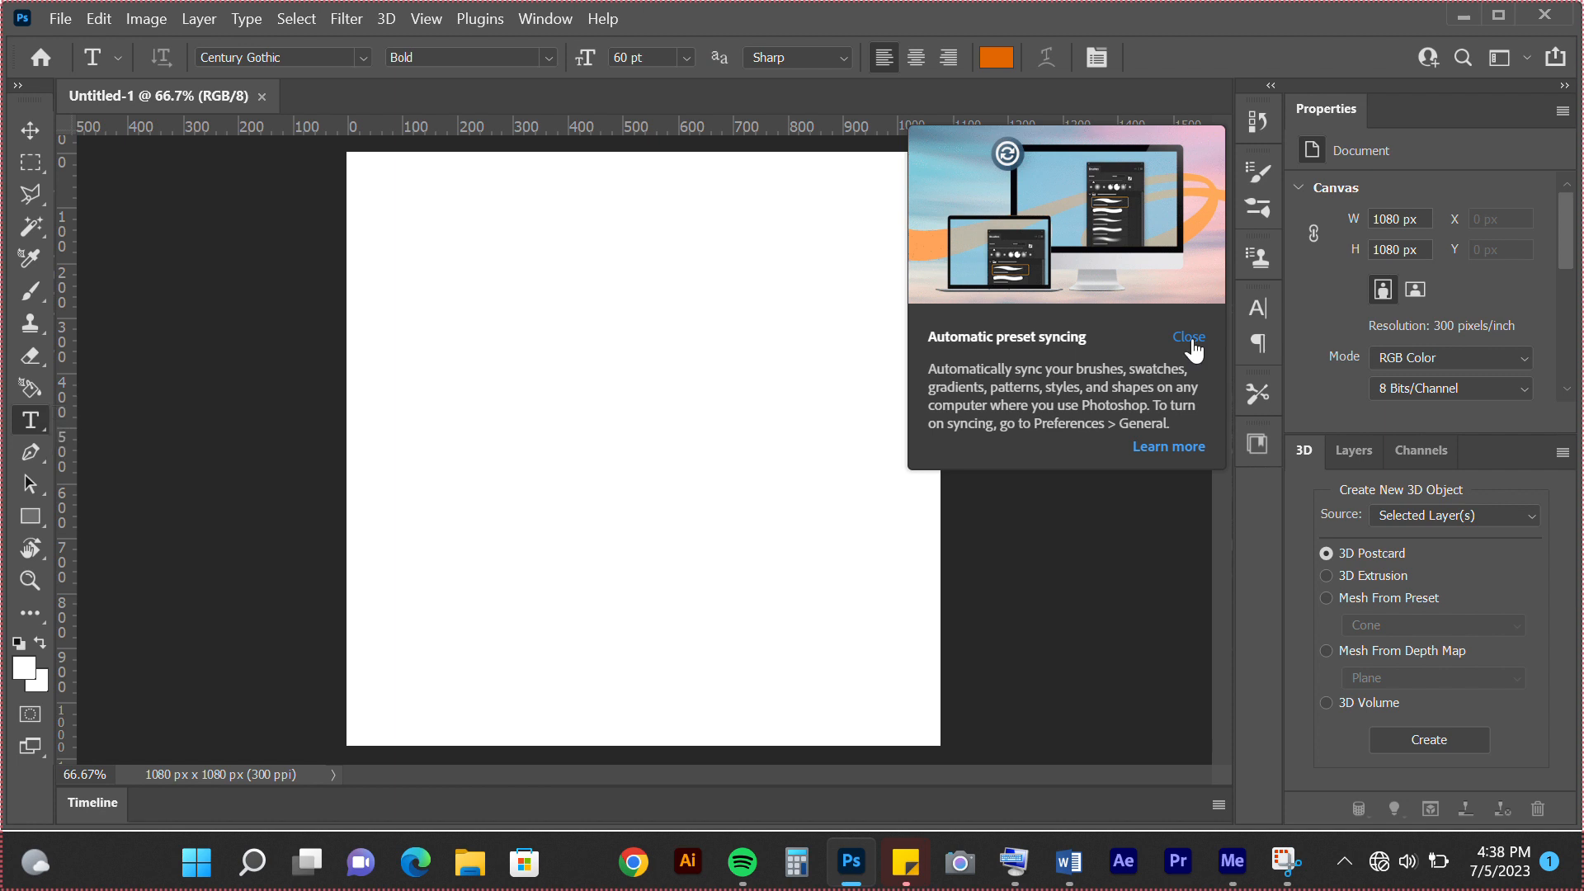
pyautogui.click(1189, 337)
pyautogui.click(620, 409)
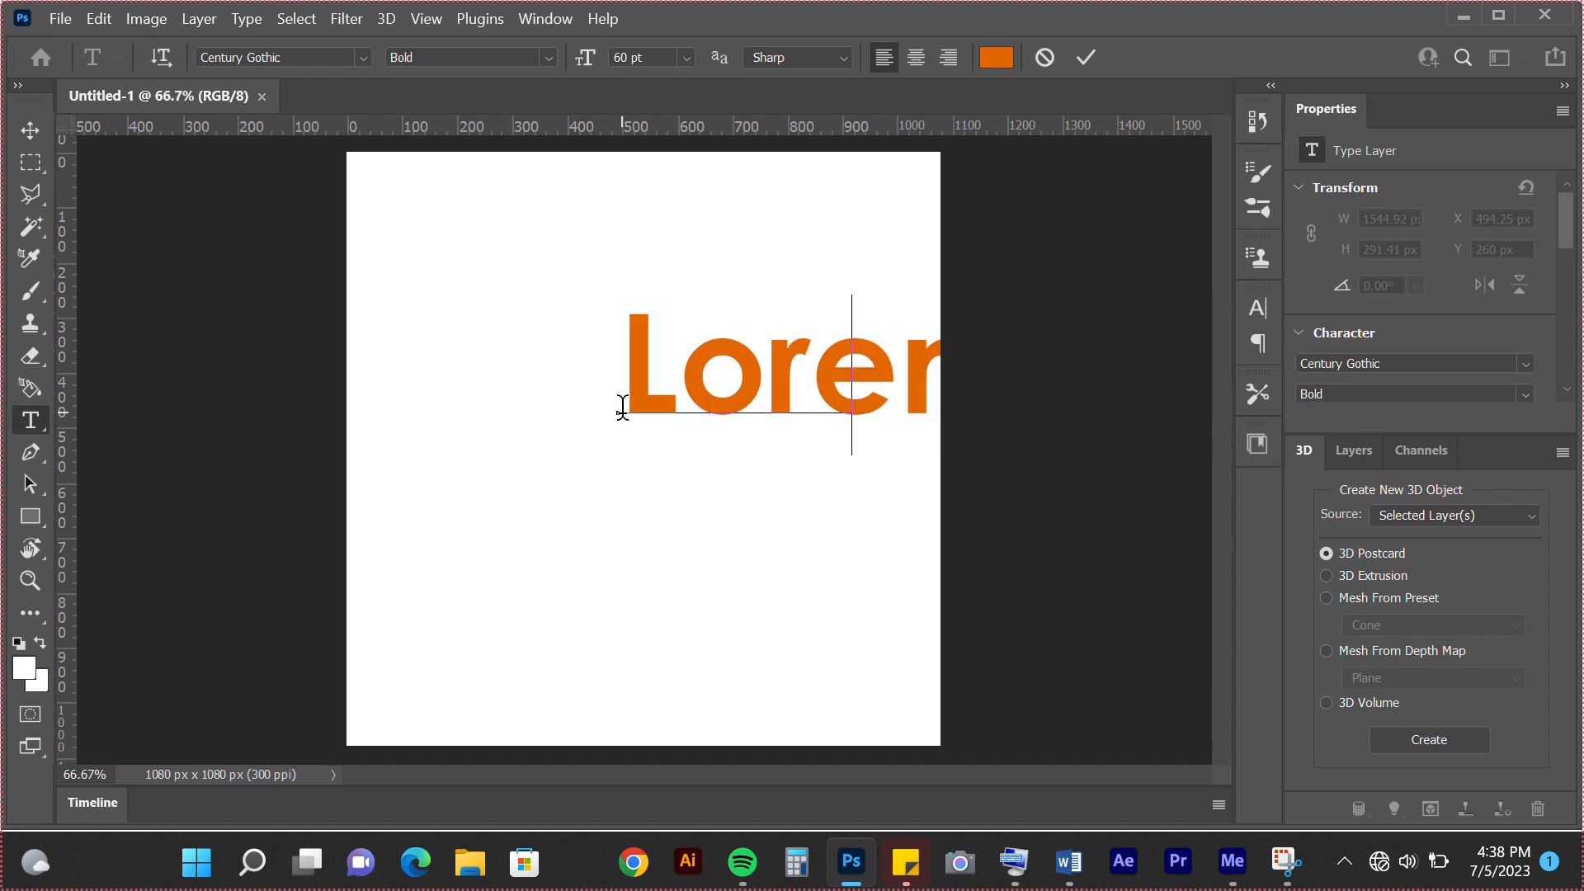
pyautogui.write('ghs')
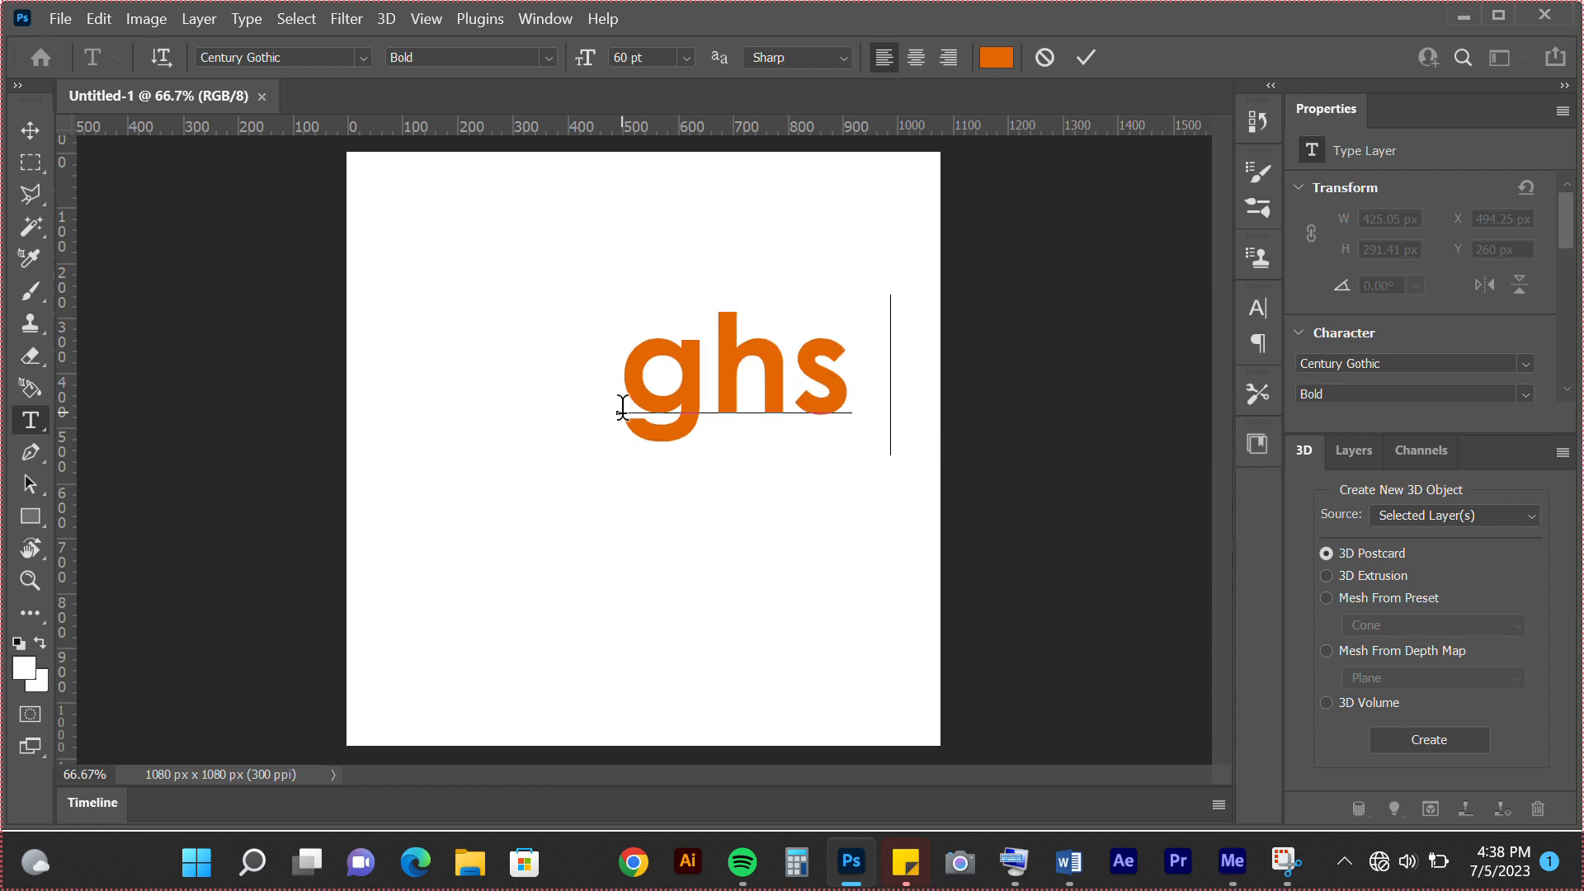
pyautogui.press('Left')
pyautogui.press('Left')
pyautogui.press('Left')
pyautogui.press('Delete')
pyautogui.press('Delete')
pyautogui.press('Delete')
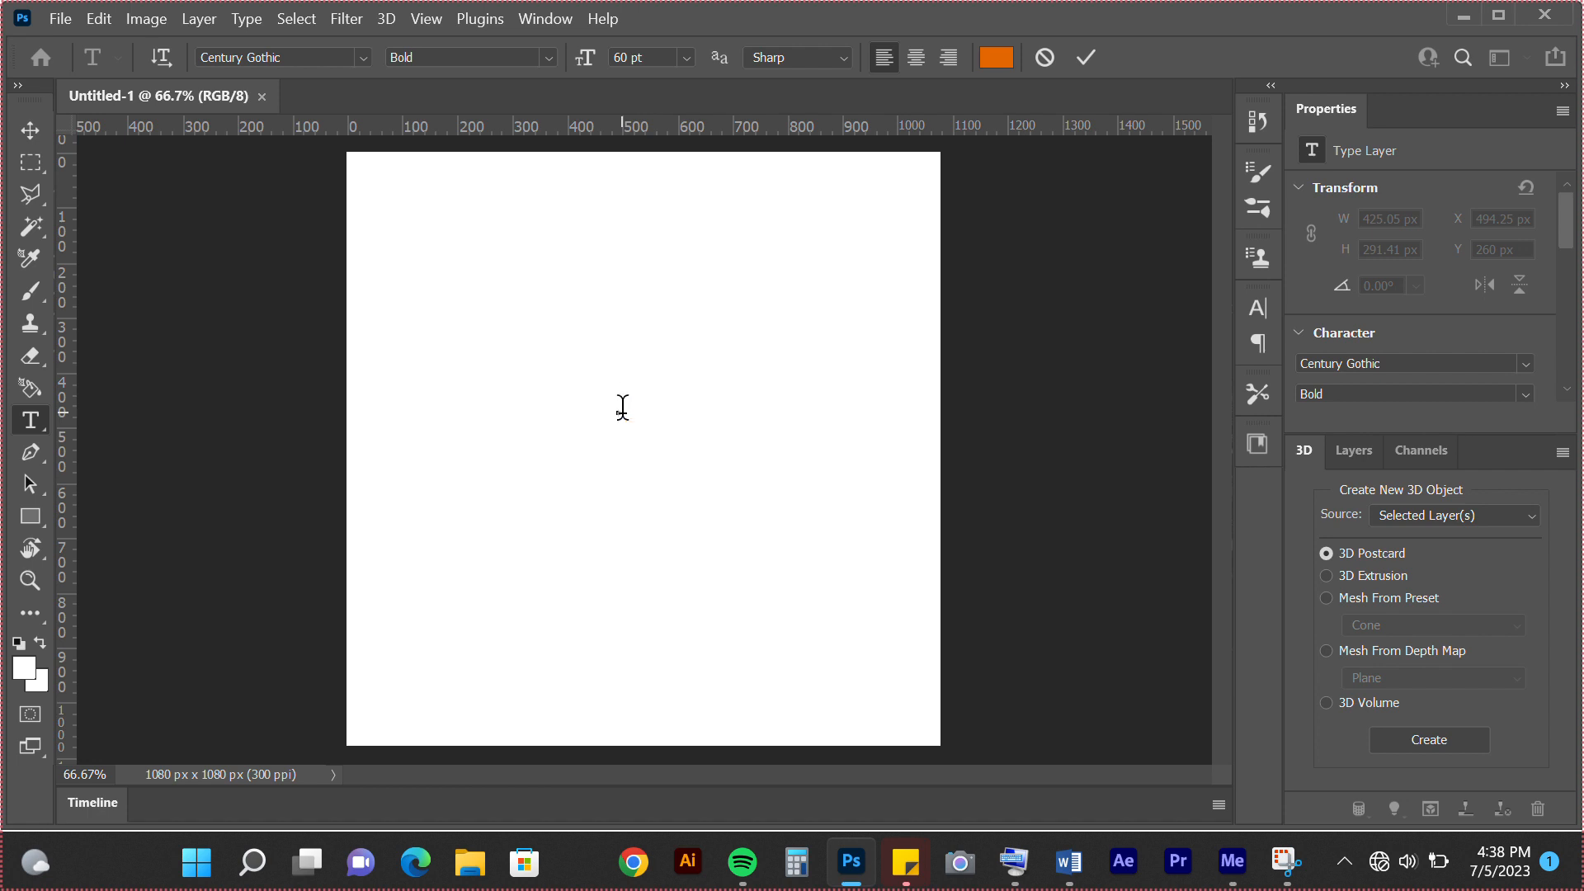
# Enter the text "Color" and move it so the whole word fits in the upper half of the canvas
pyautogui.write('Colo')
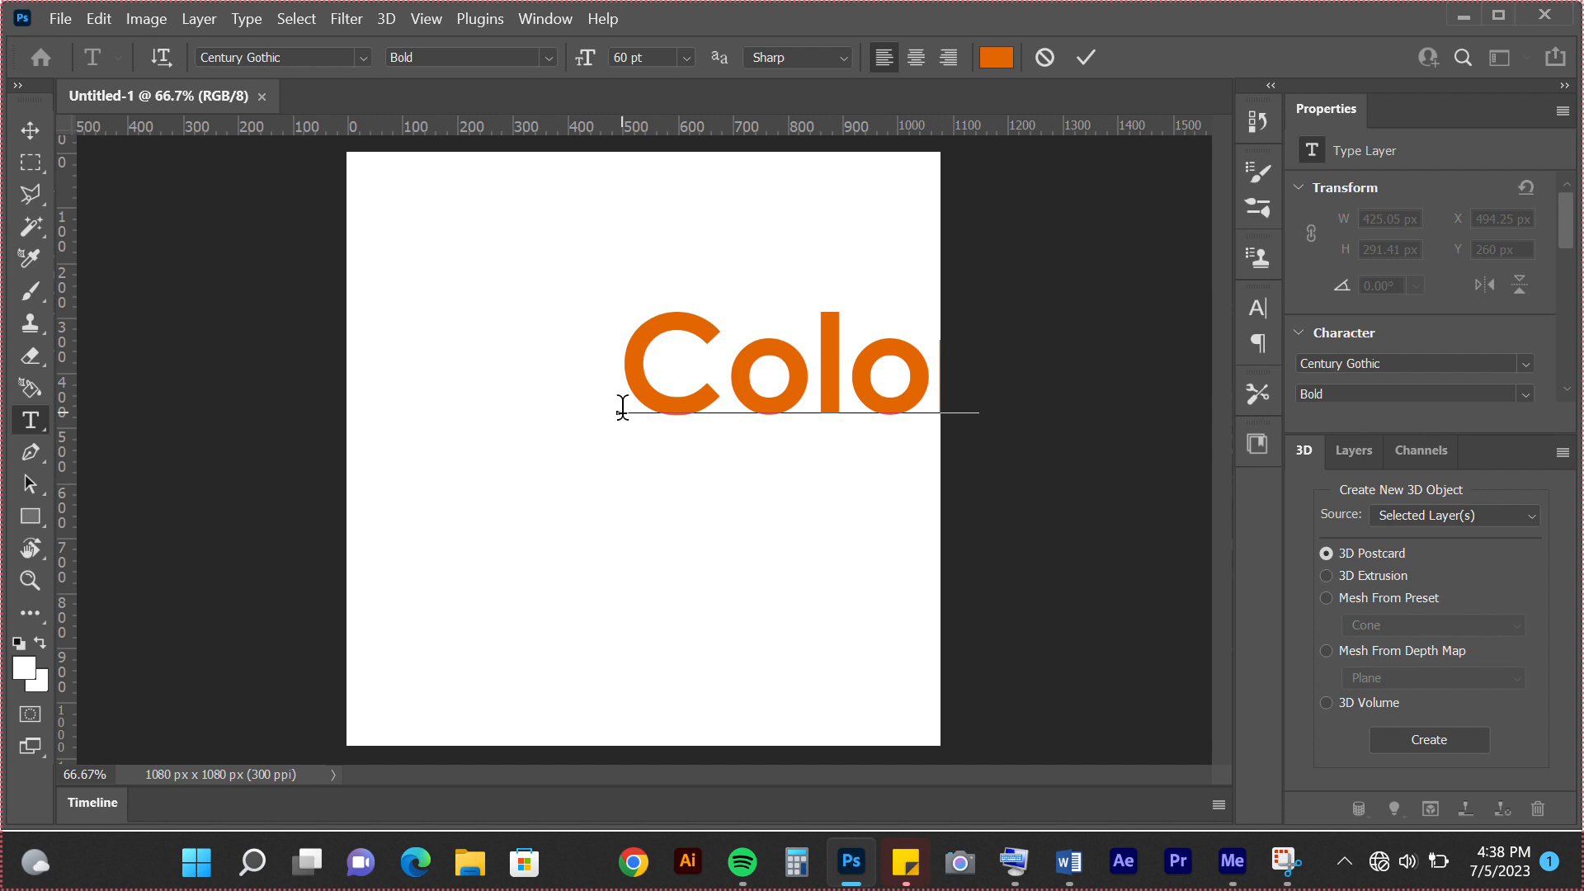
pyautogui.write('r')
pyautogui.moveTo(665, 512); pyautogui.dragTo(601, 528)
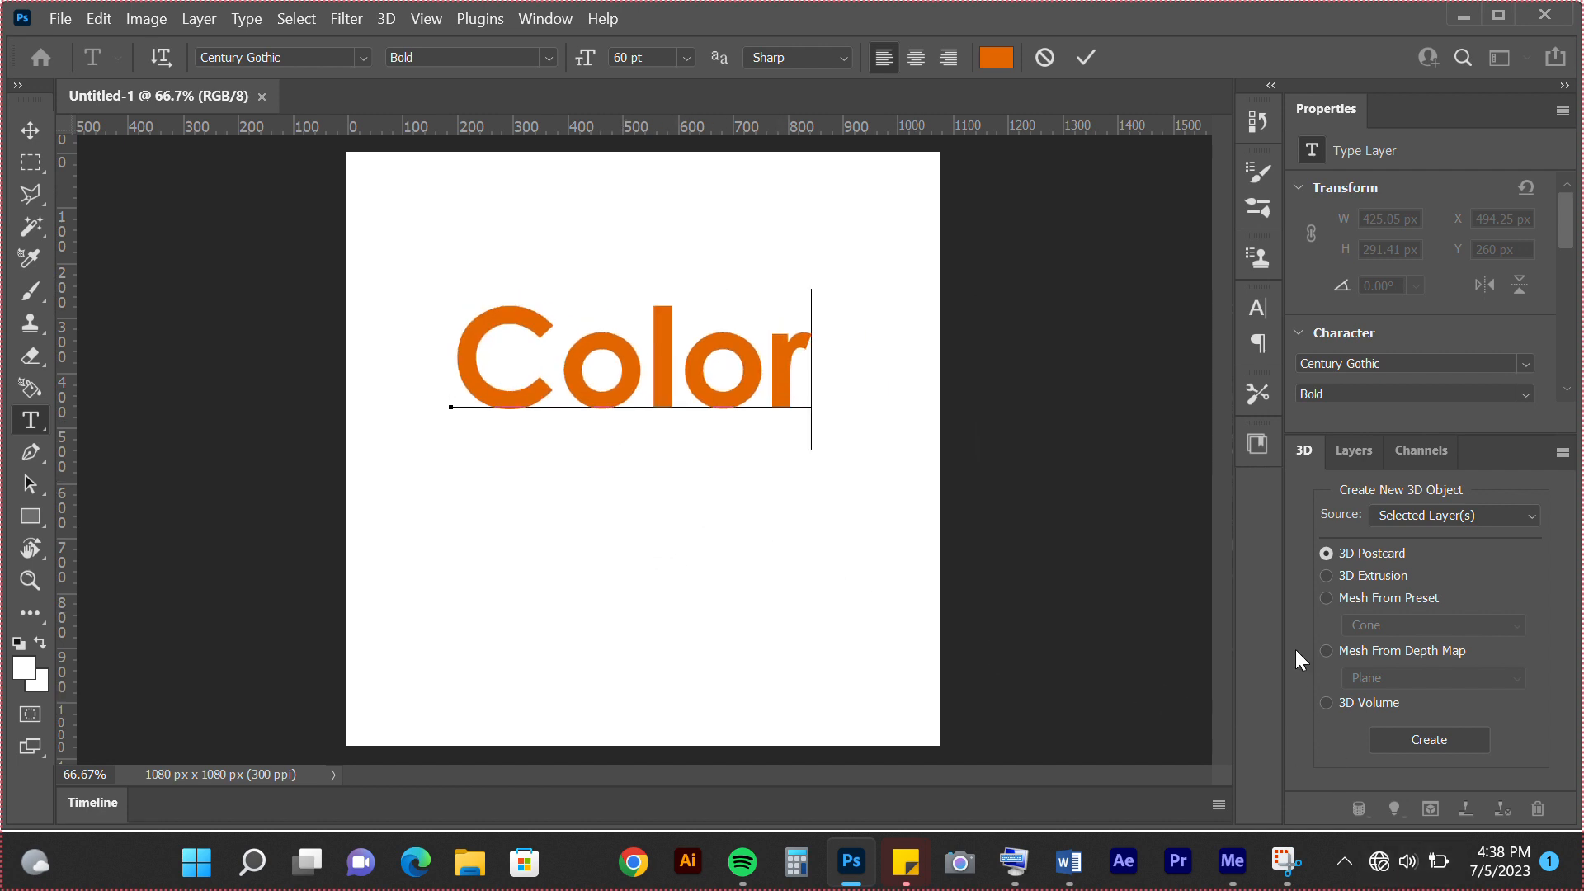
# Bring up the document's layers, then hide the Background layer and show it again to check its effect behind the text
pyautogui.click(1354, 452)
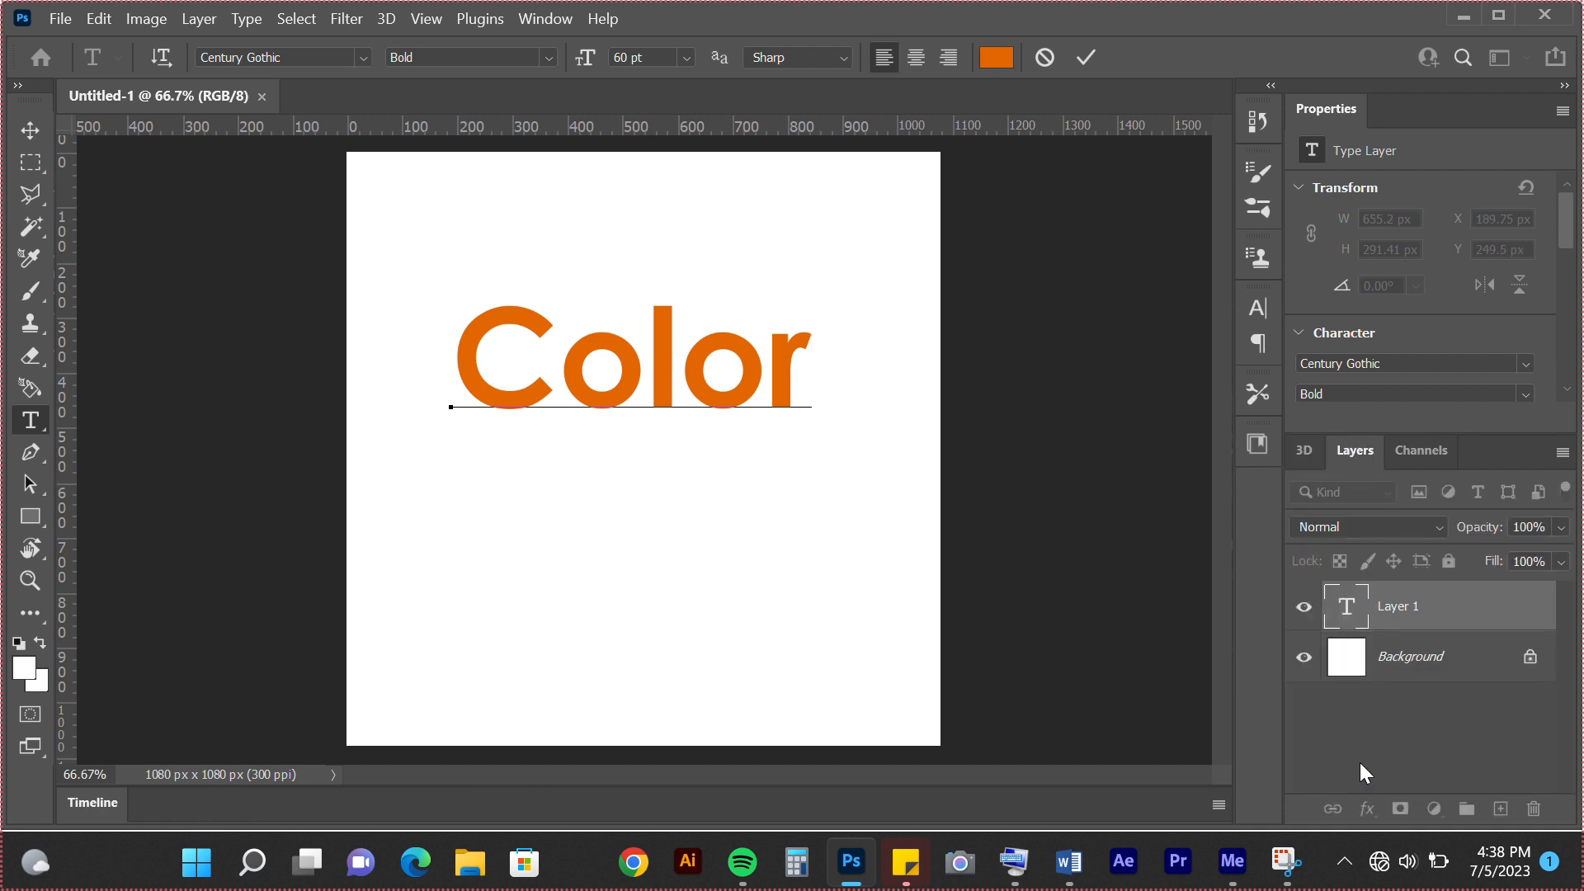
pyautogui.click(1305, 659)
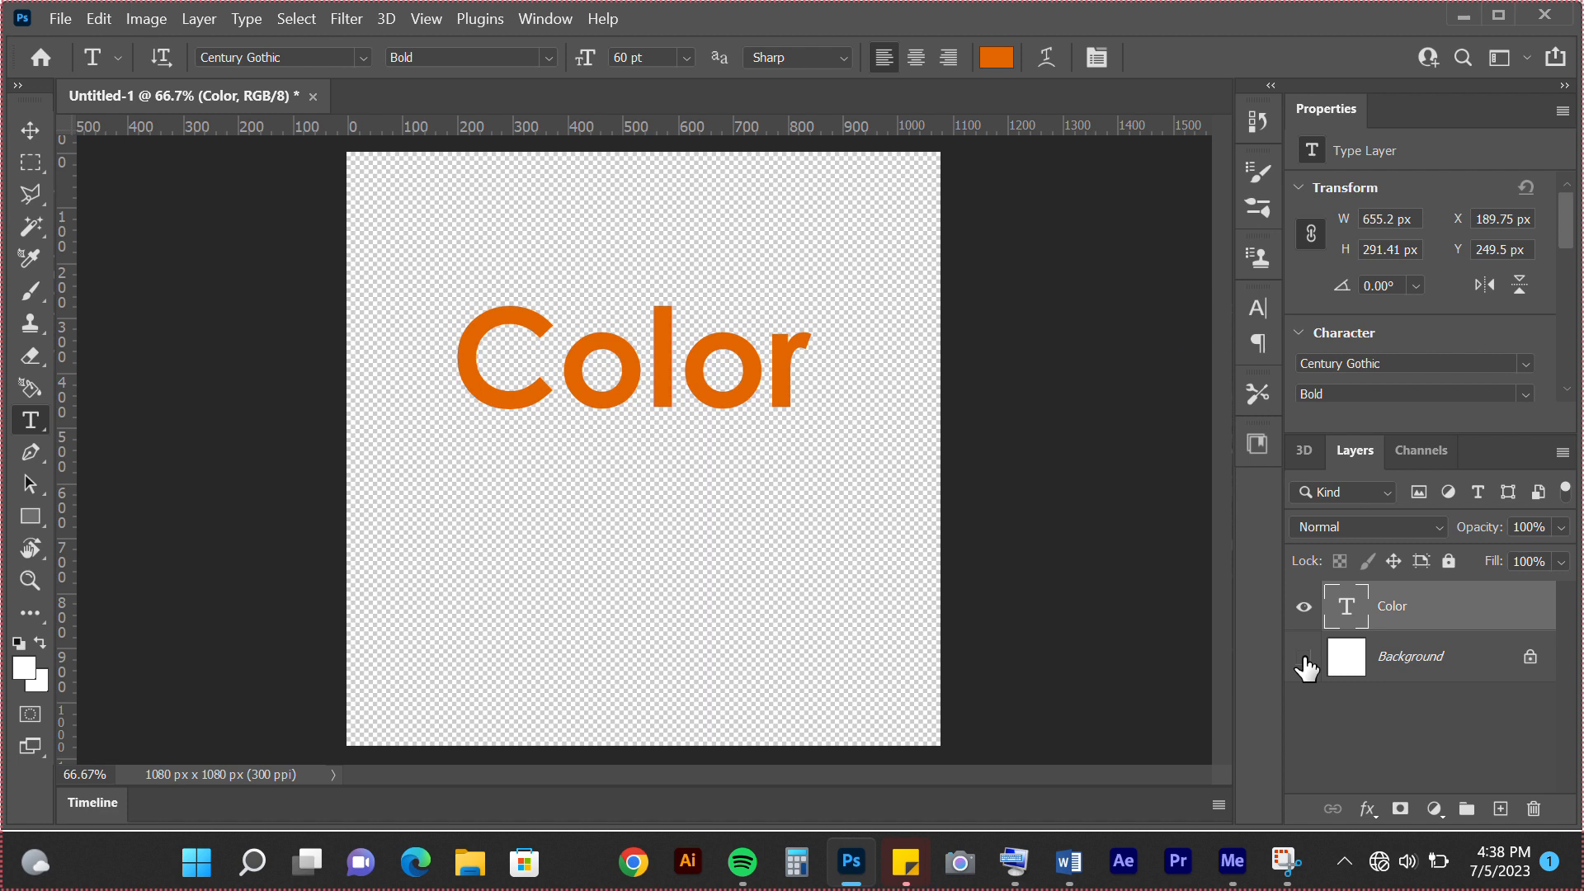
pyautogui.click(1304, 660)
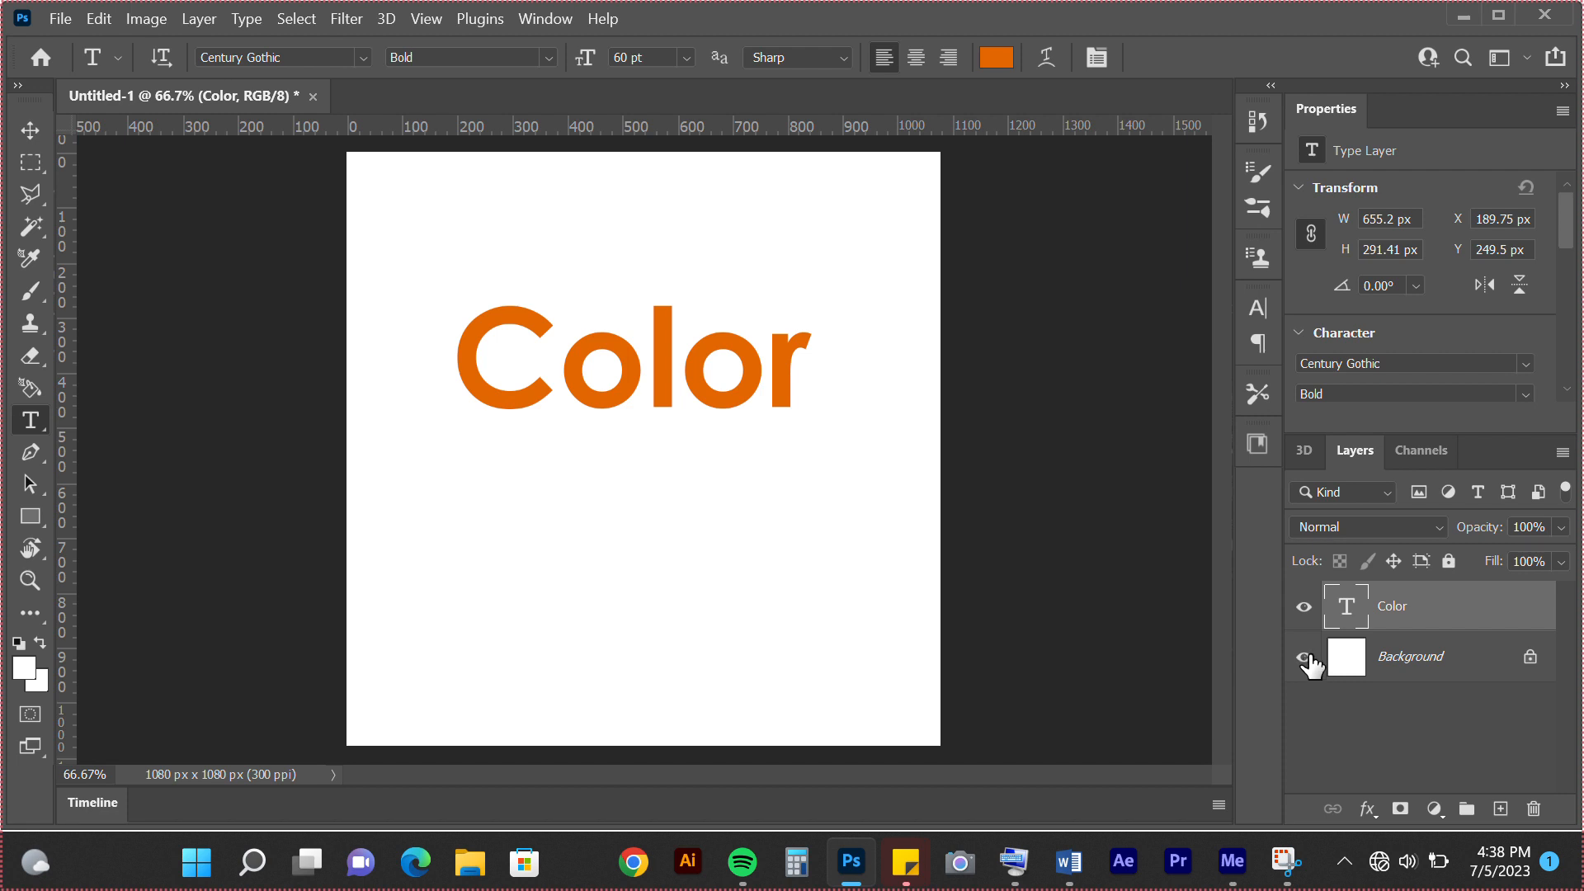
pyautogui.click(59, 21)
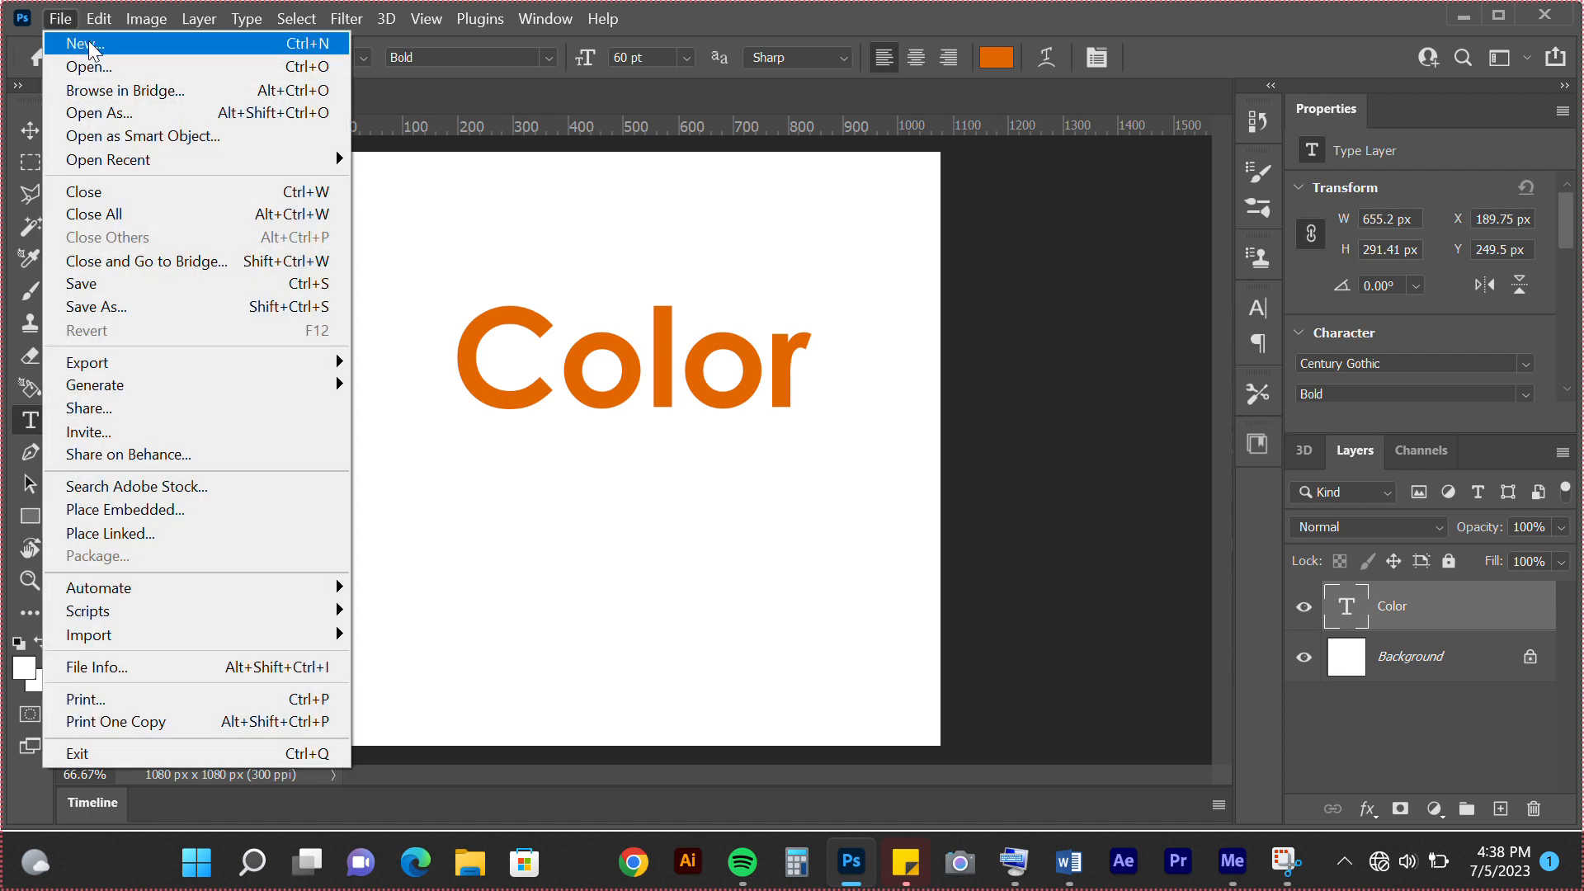
pyautogui.click(347, 19)
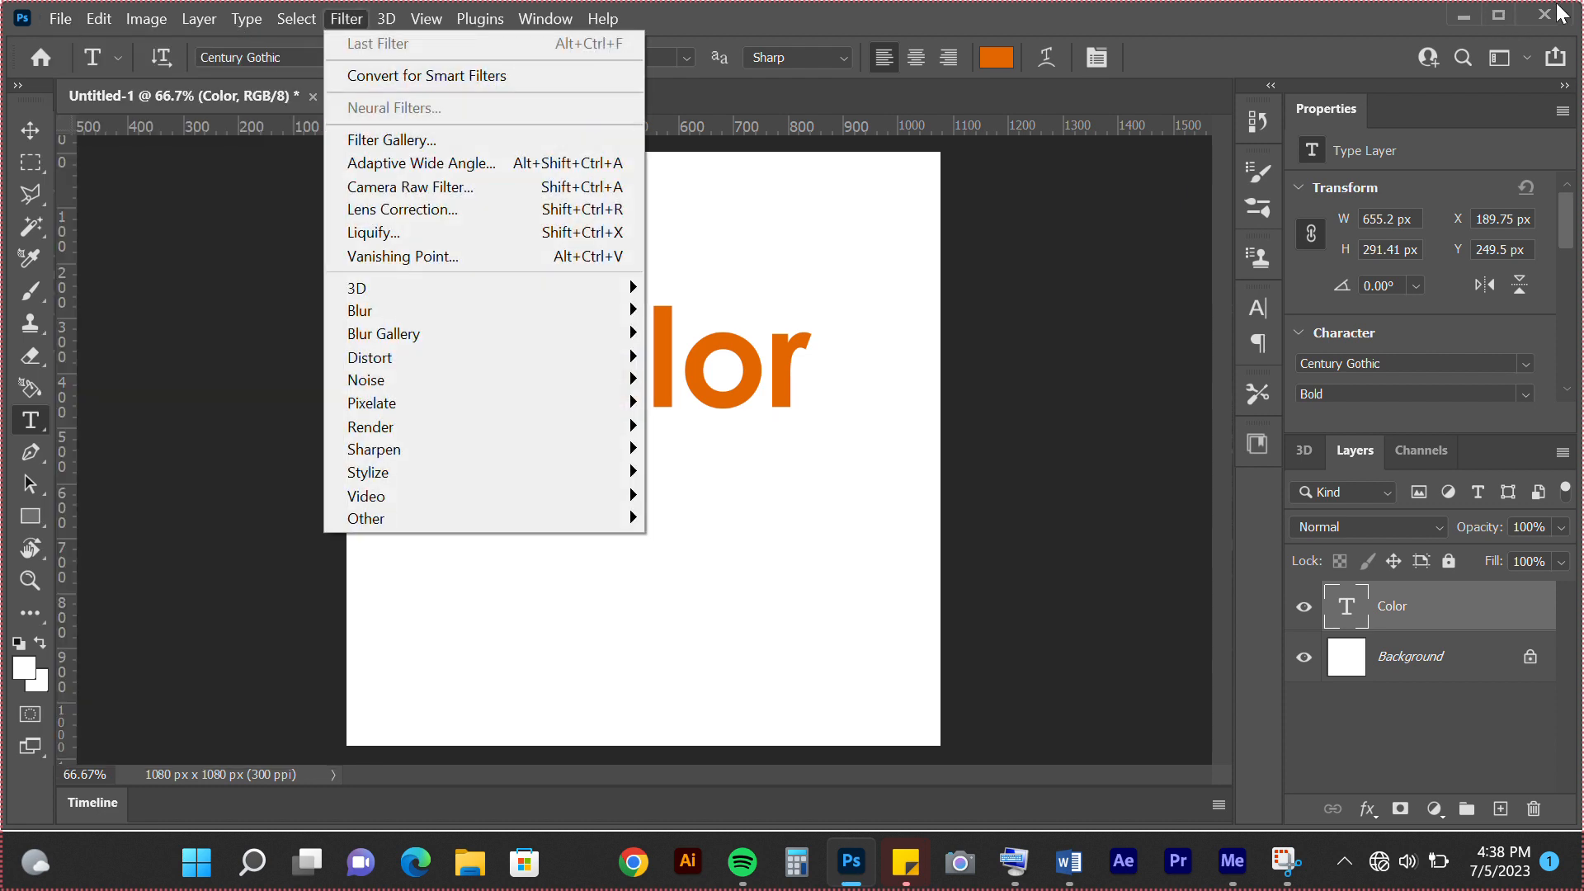
pyautogui.click(684, 76)
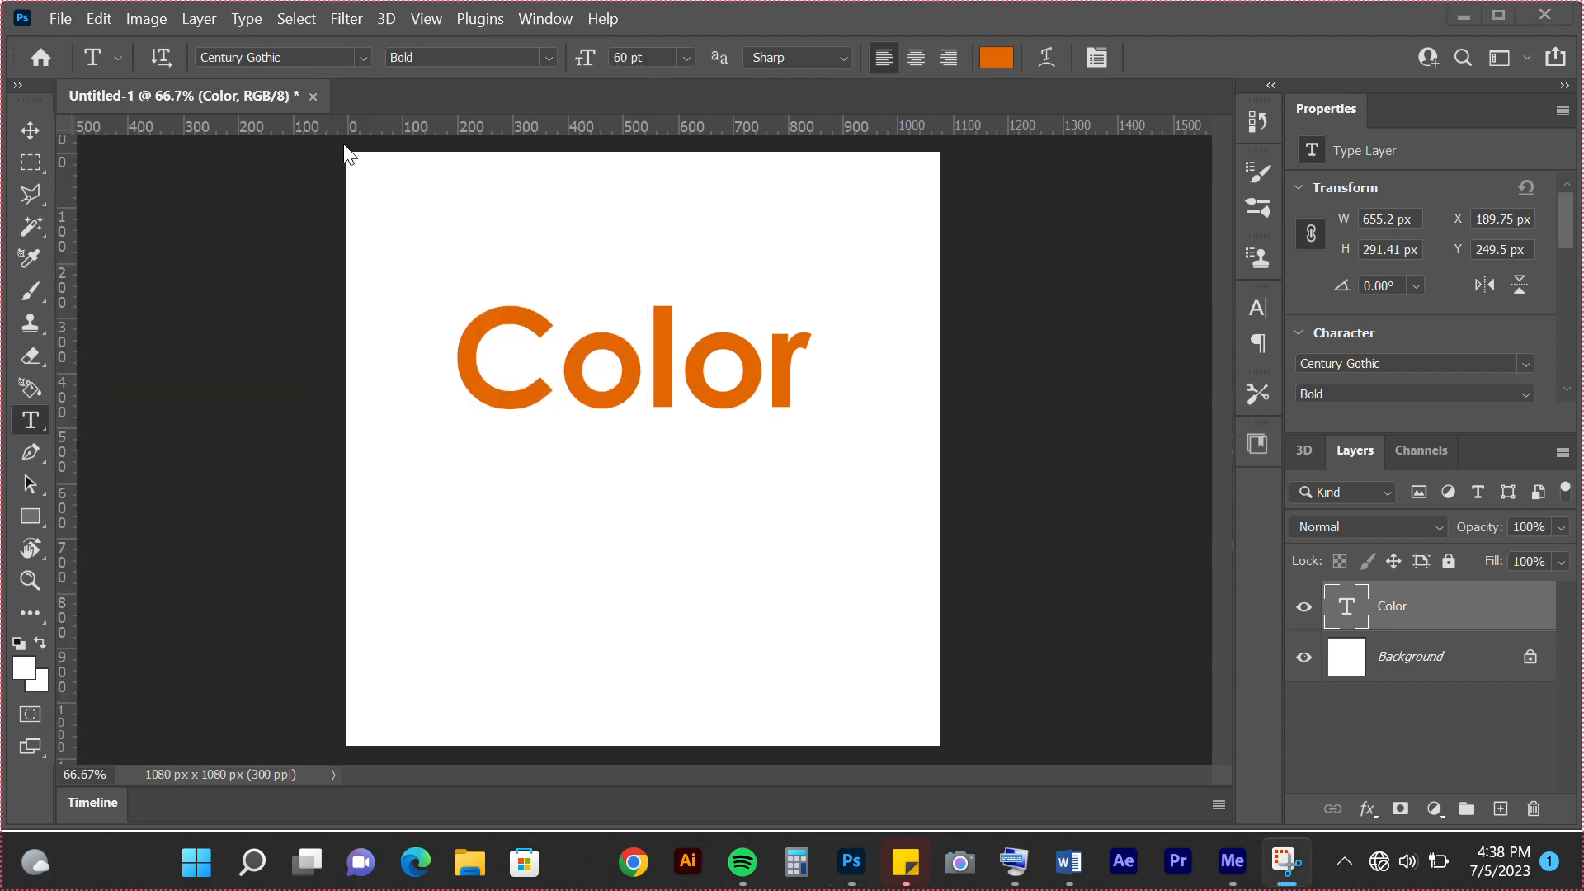
# Close the untitled document without saving its changes
pyautogui.click(312, 97)
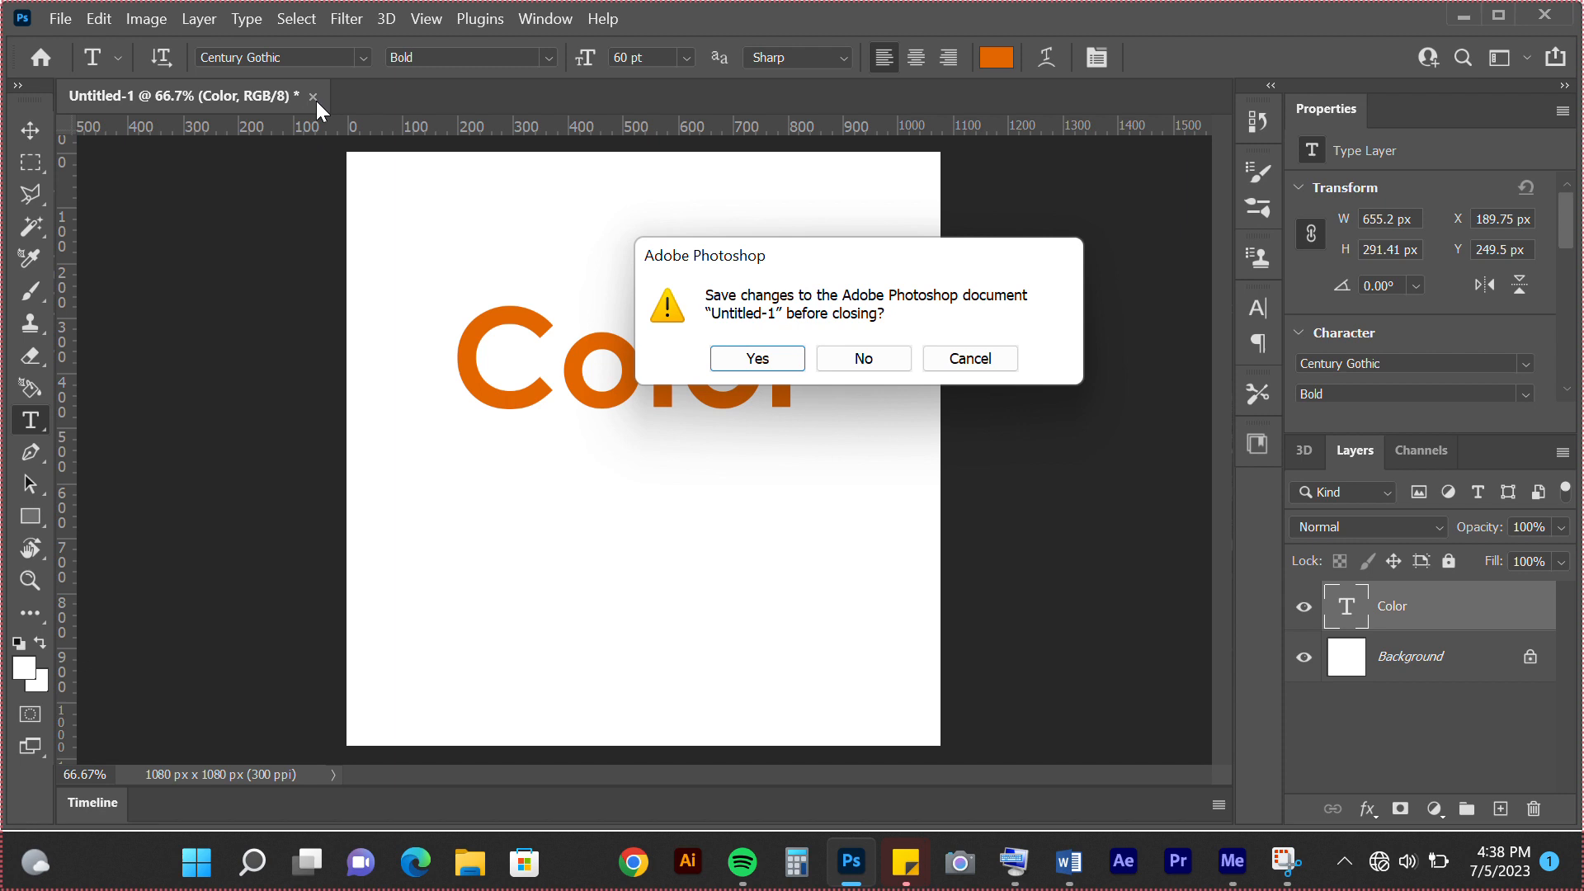
pyautogui.click(876, 363)
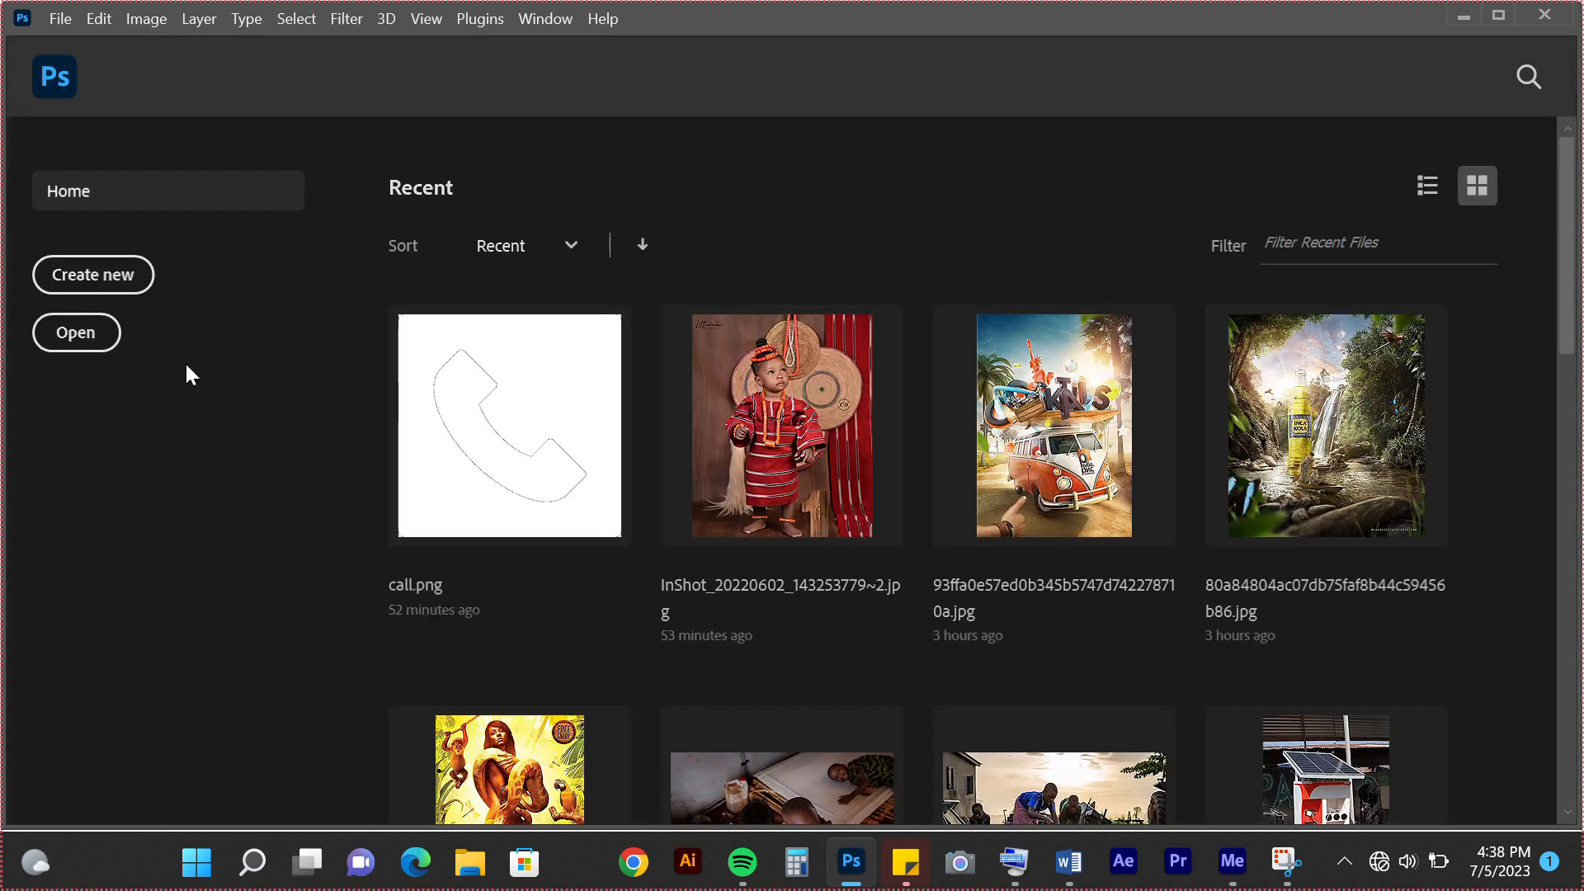
# Open the image 81af8494ce4d4ba15196c9f3ff642eae.jpg from the Desktop folder Bold Brands Agency > CLIENTS > NILOTES CONNECTION
pyautogui.click(98, 347)
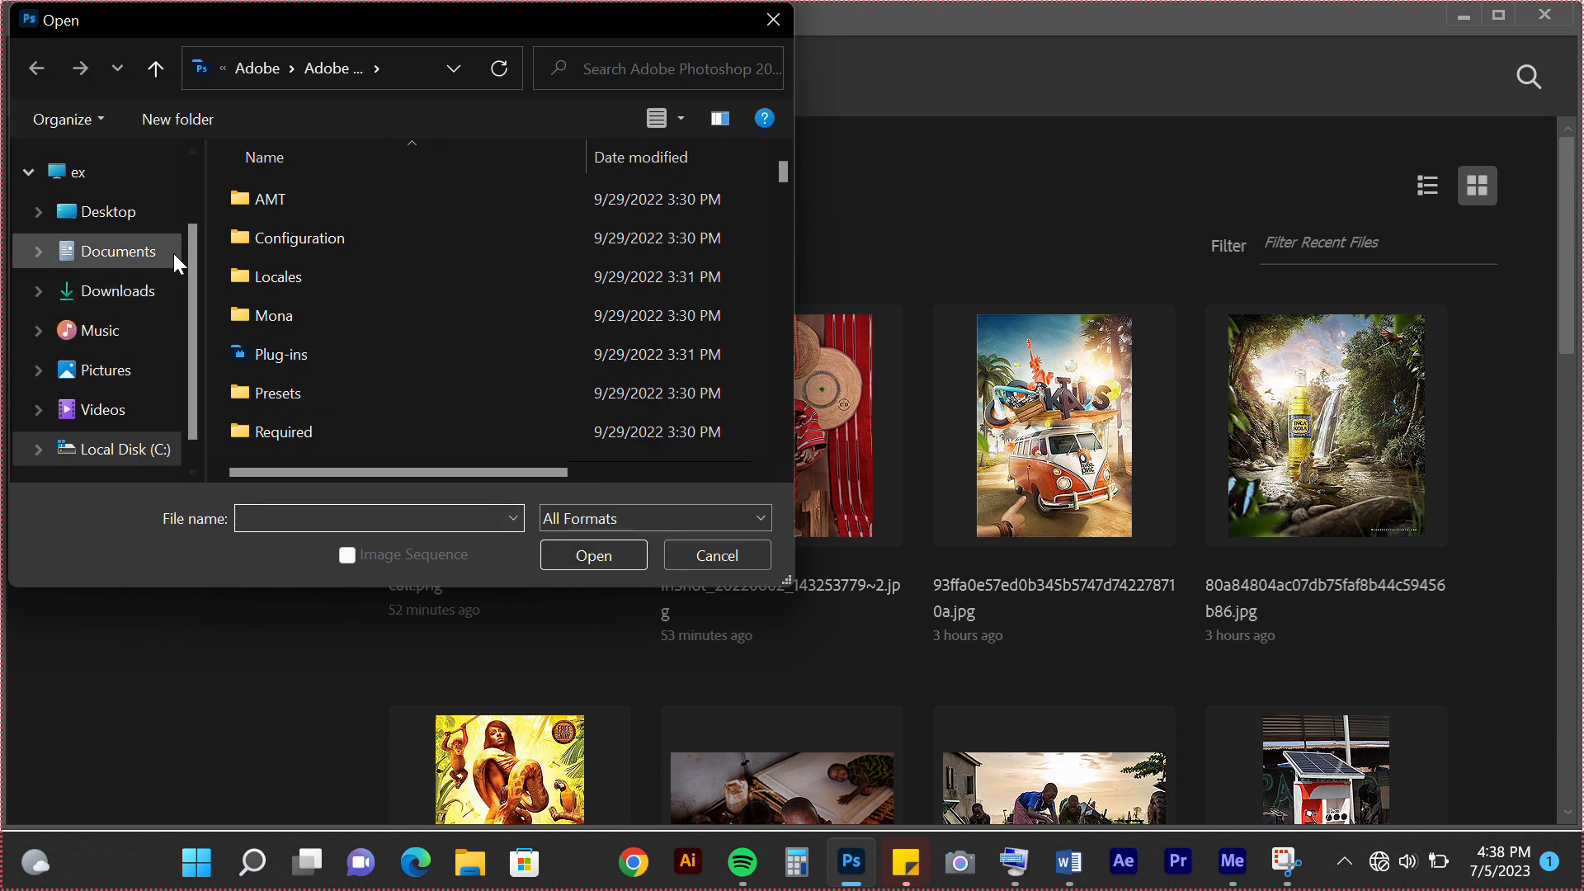
pyautogui.click(144, 212)
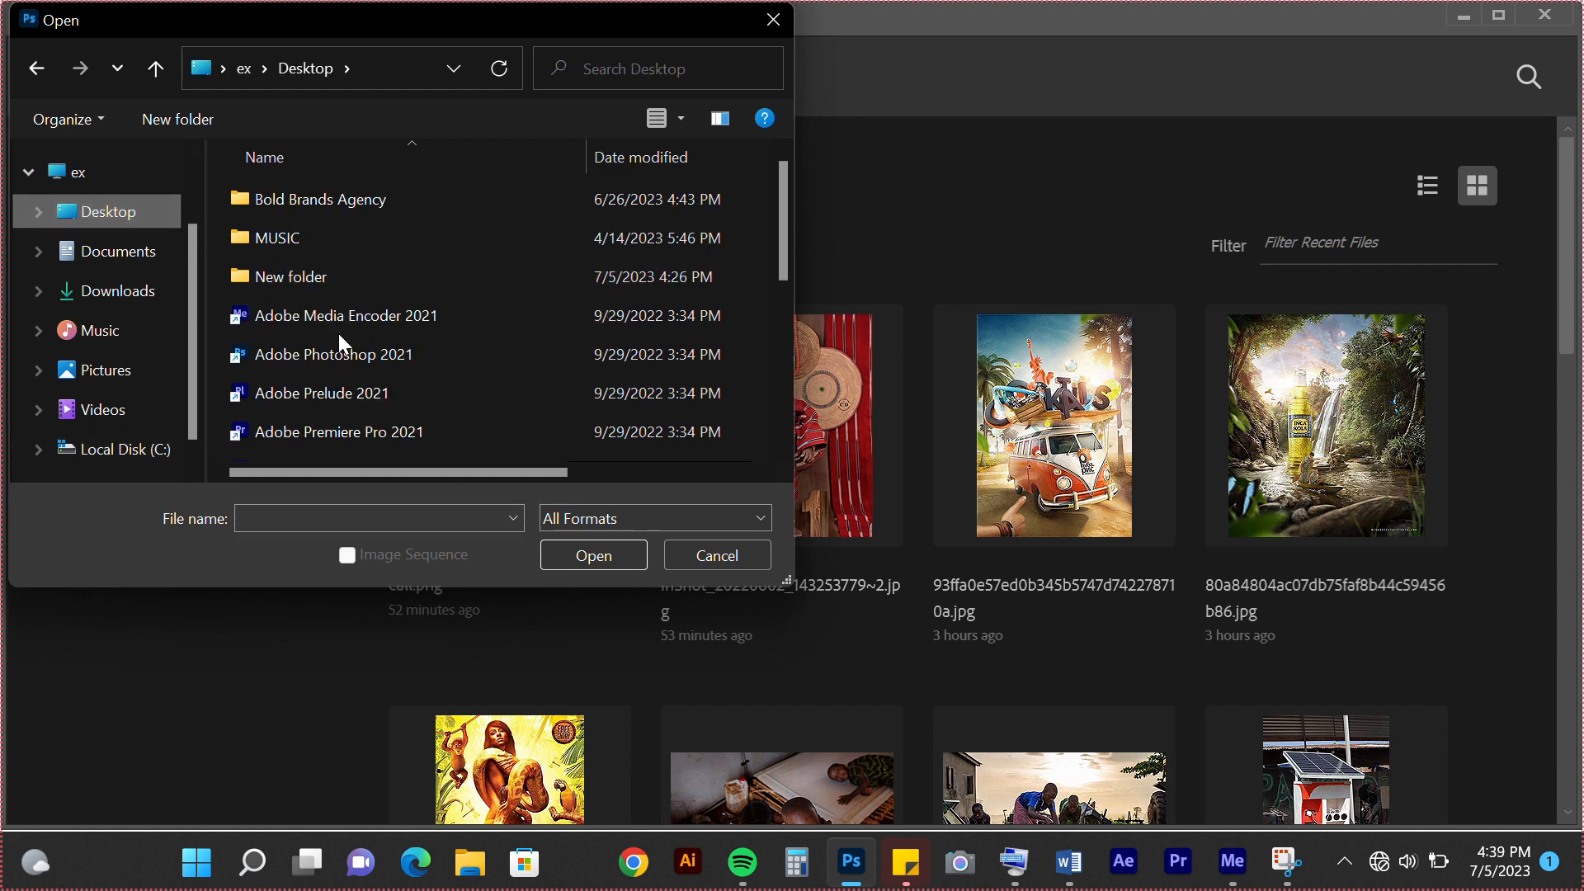
pyautogui.doubleClick(368, 198)
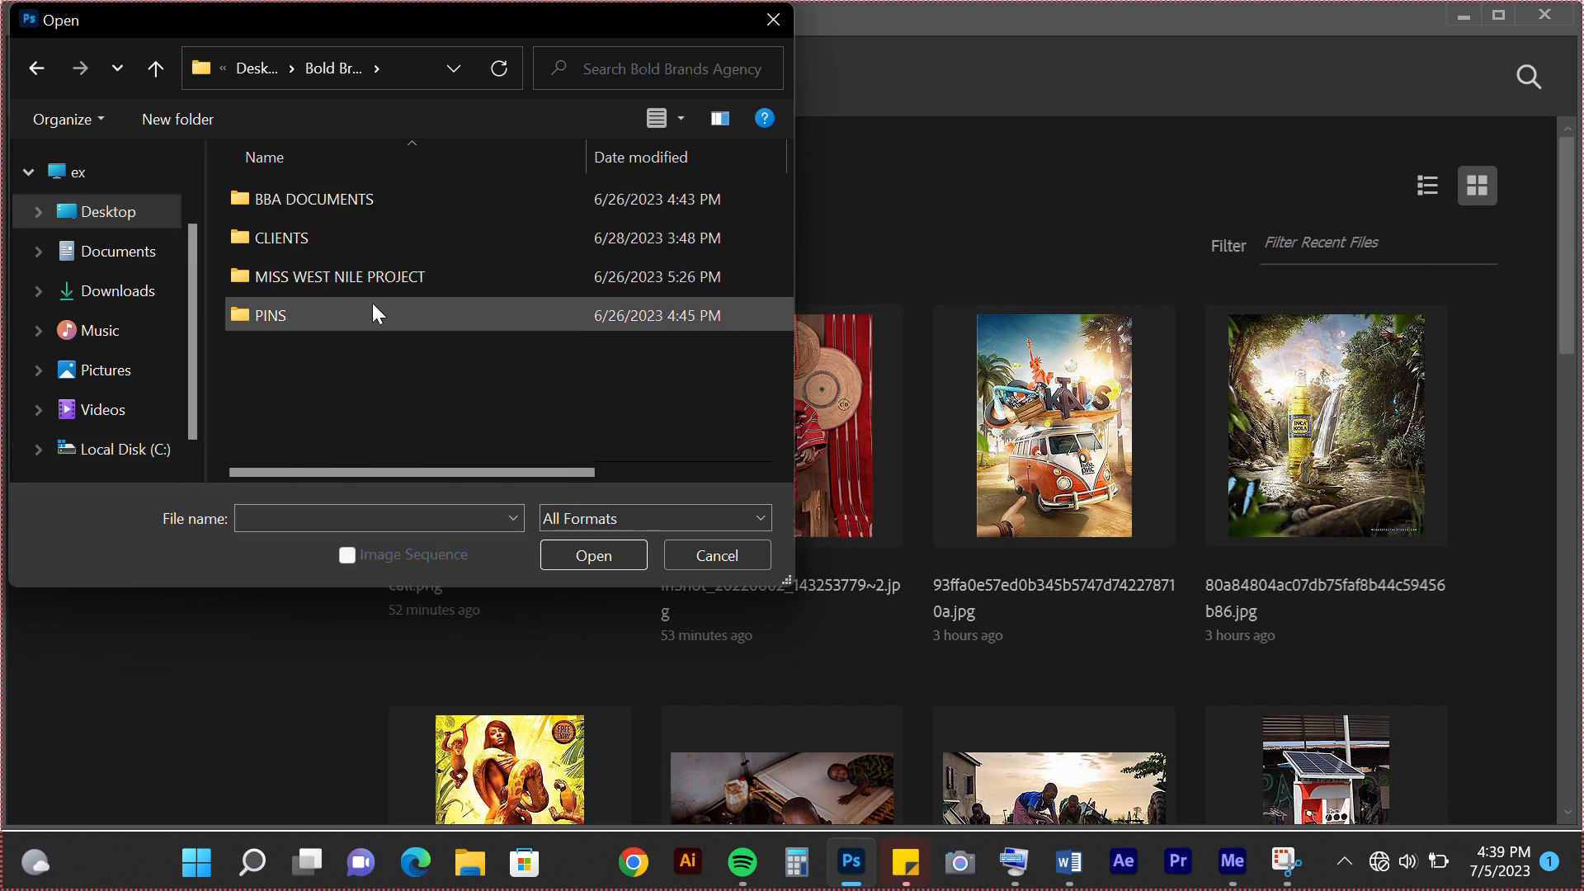
pyautogui.doubleClick(360, 239)
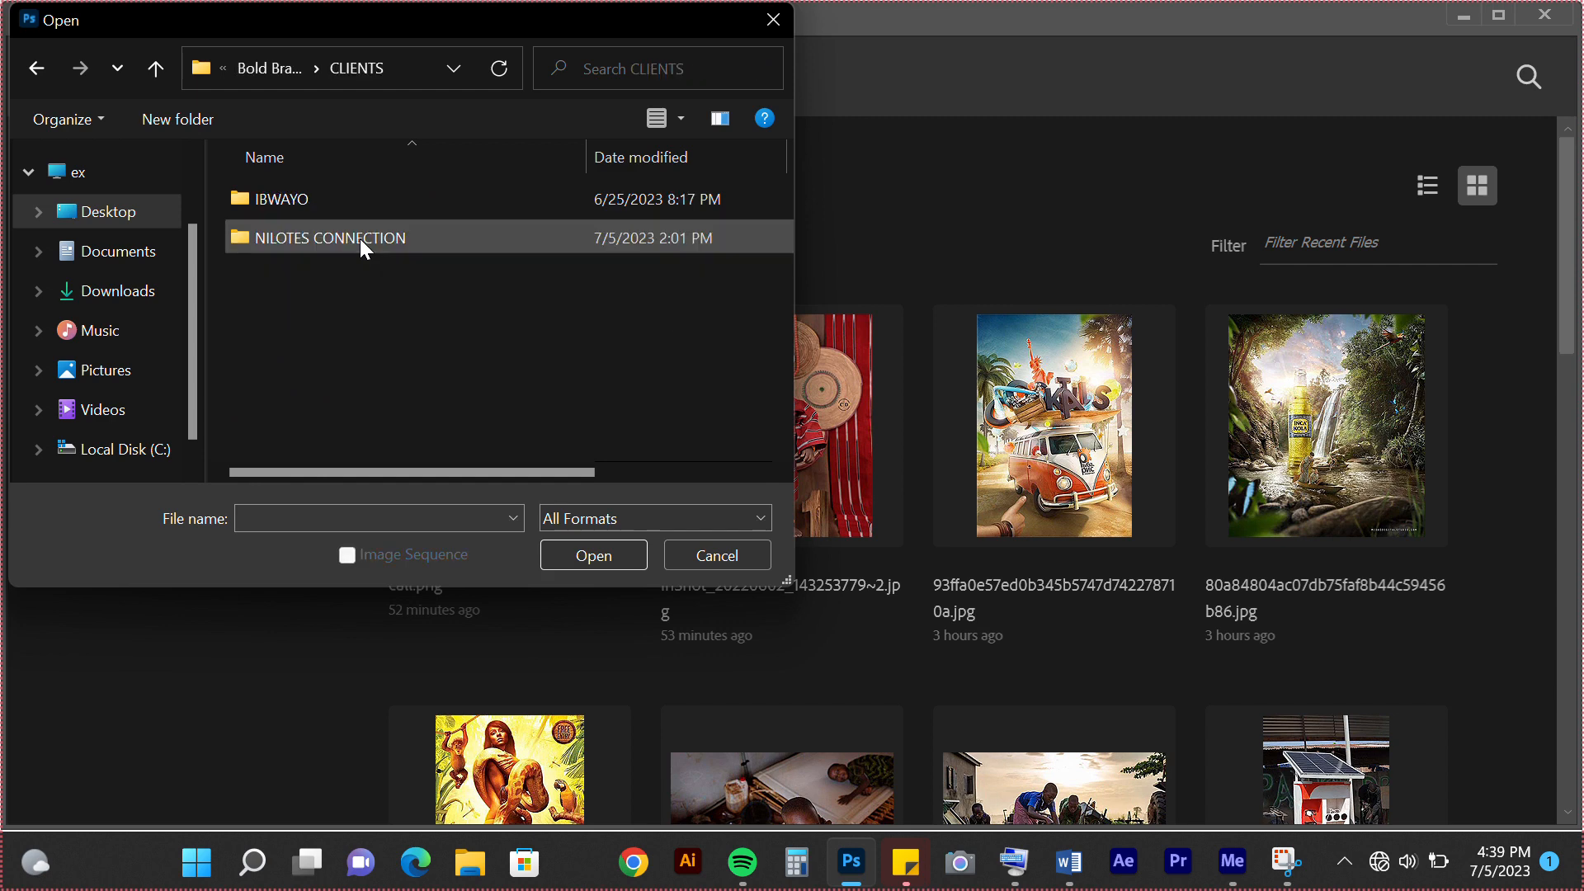
pyautogui.doubleClick(360, 240)
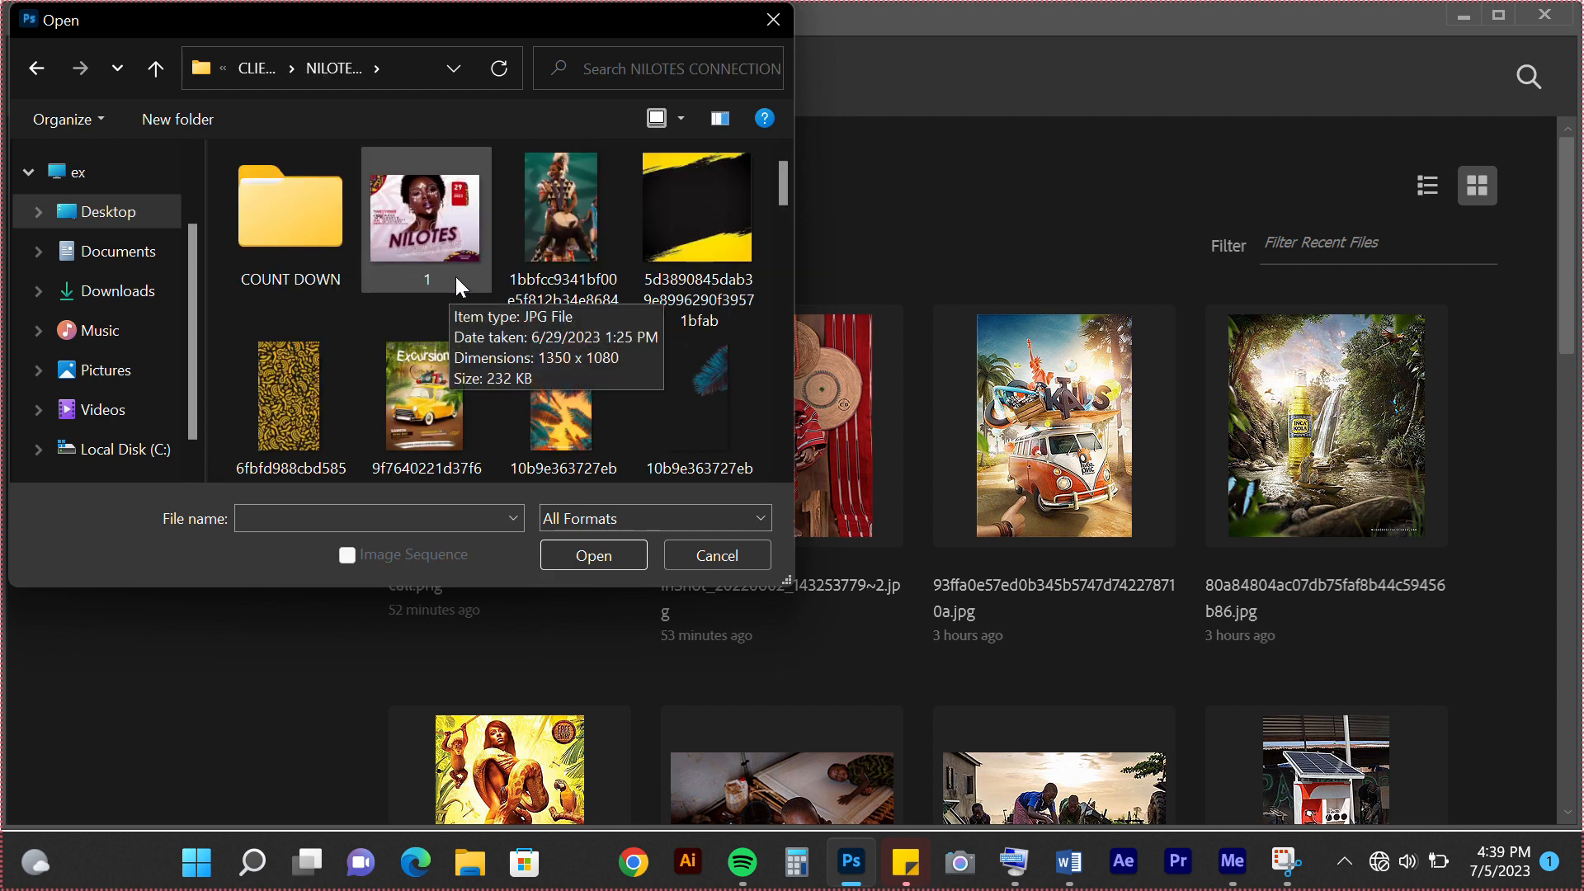
pyautogui.scroll(-5, 577, 401)
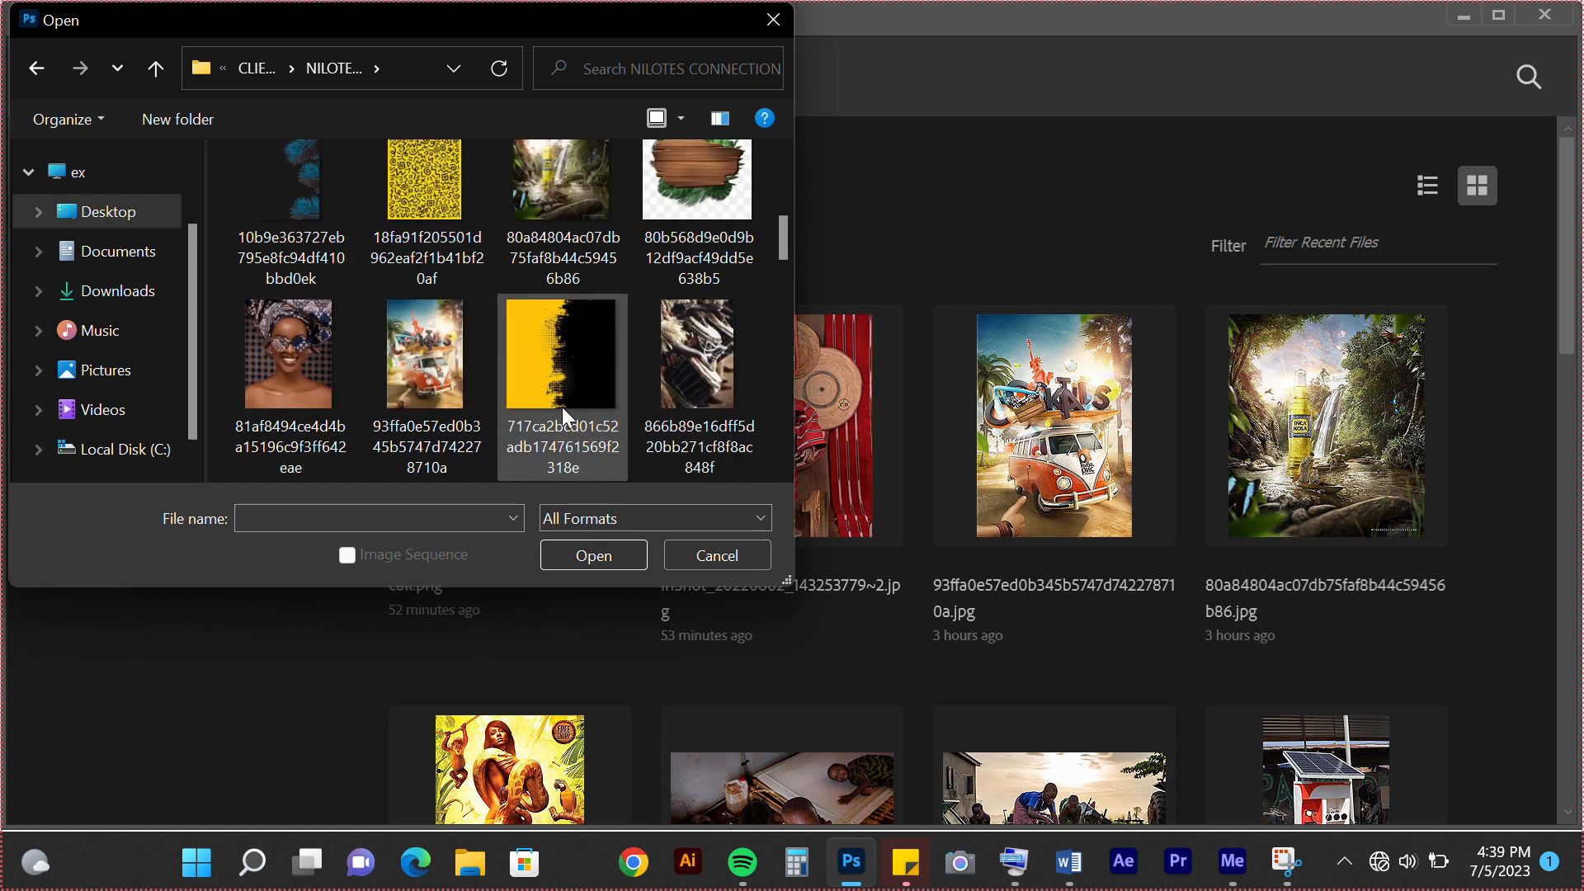
pyautogui.click(328, 335)
pyautogui.click(617, 556)
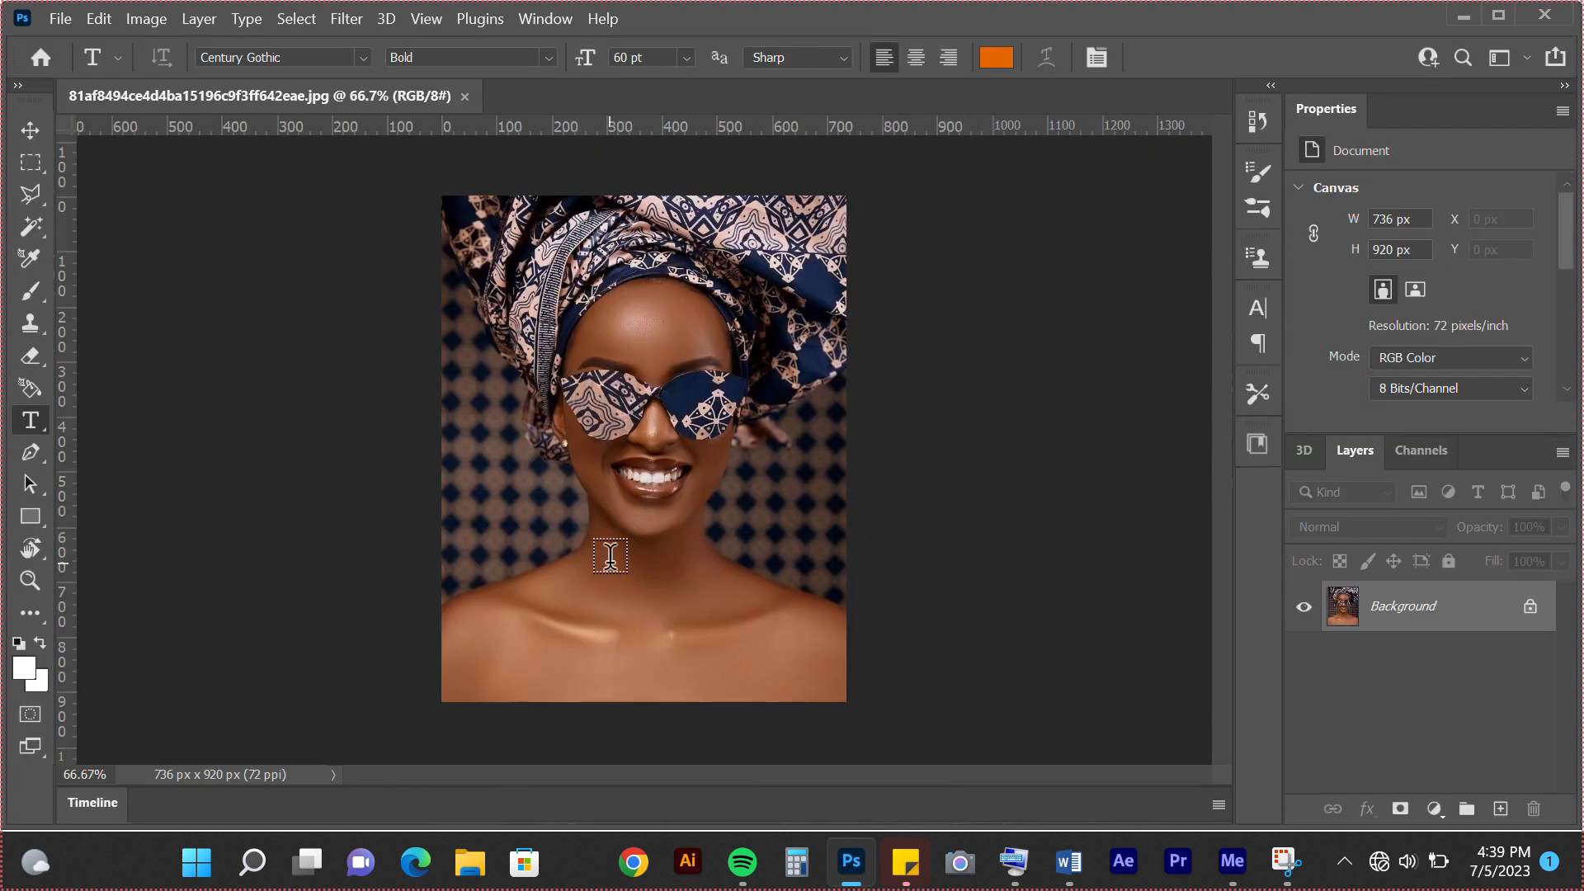
# Convert the portrait's locked Background into a regular layer, keeping the default layer name
pyautogui.click(28, 128)
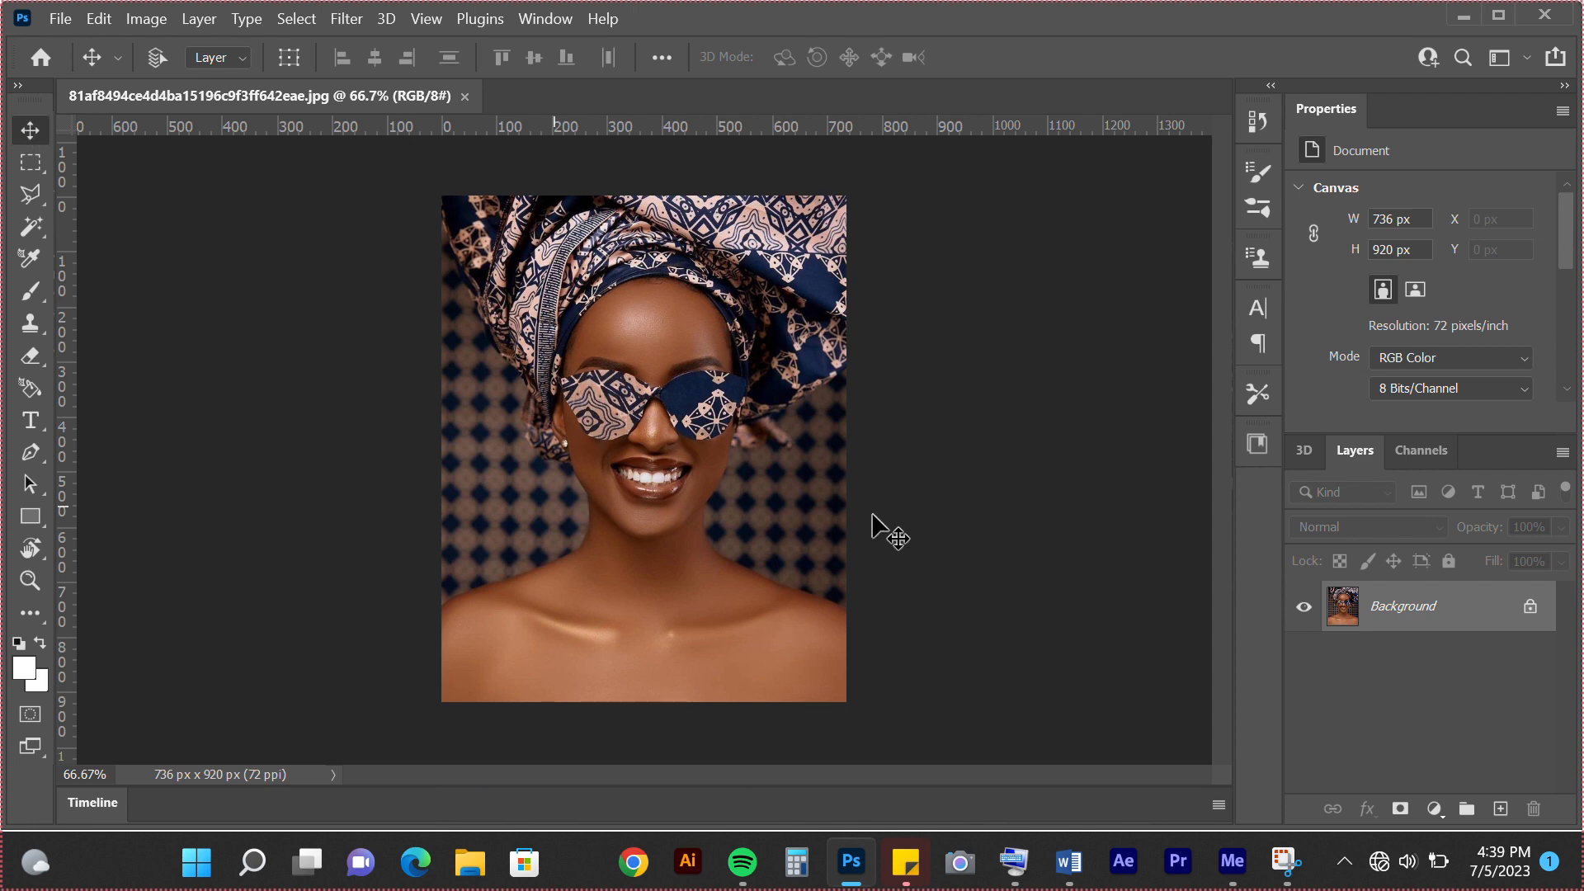
pyautogui.doubleClick(1345, 611)
pyautogui.press('Return')
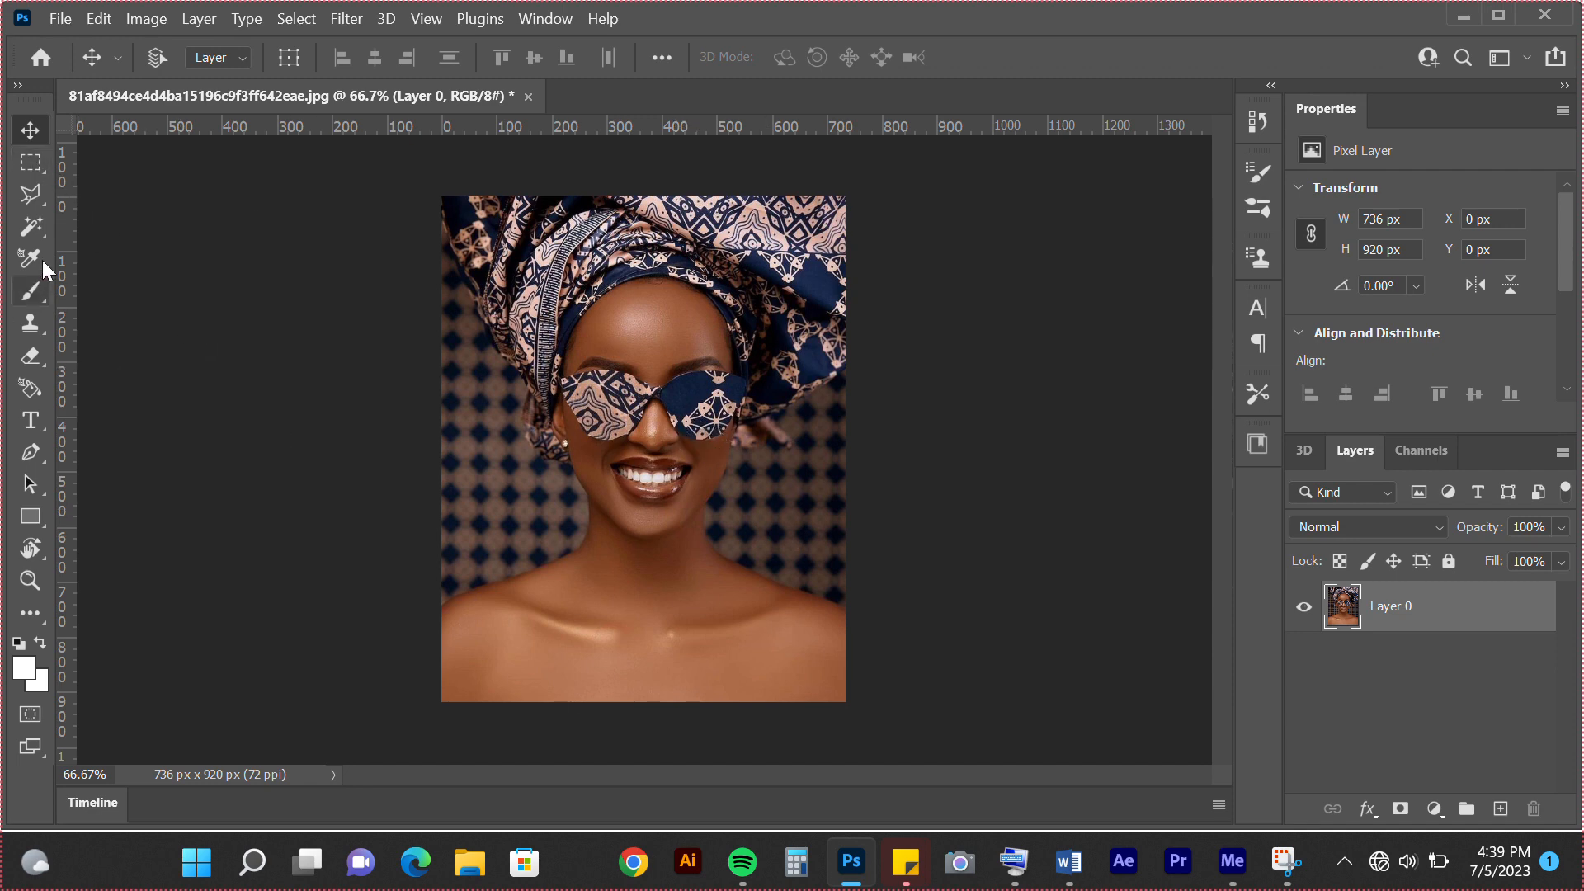
# Make a Magic Wand selection with tolerance 100, sampling at the woman's mouth
pyautogui.click(32, 233)
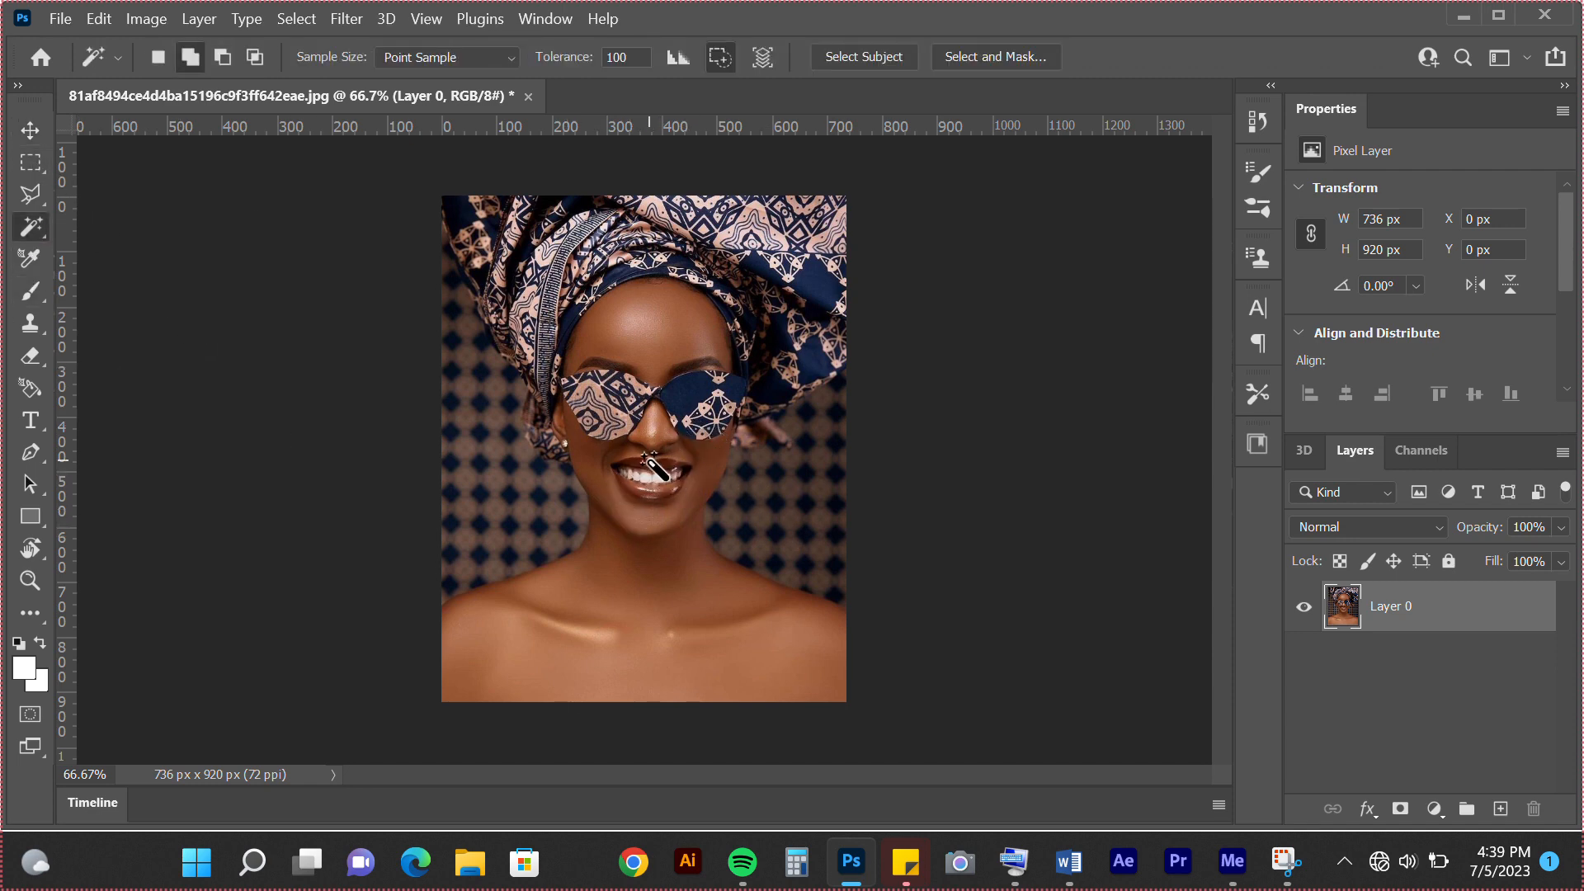
pyautogui.click(664, 476)
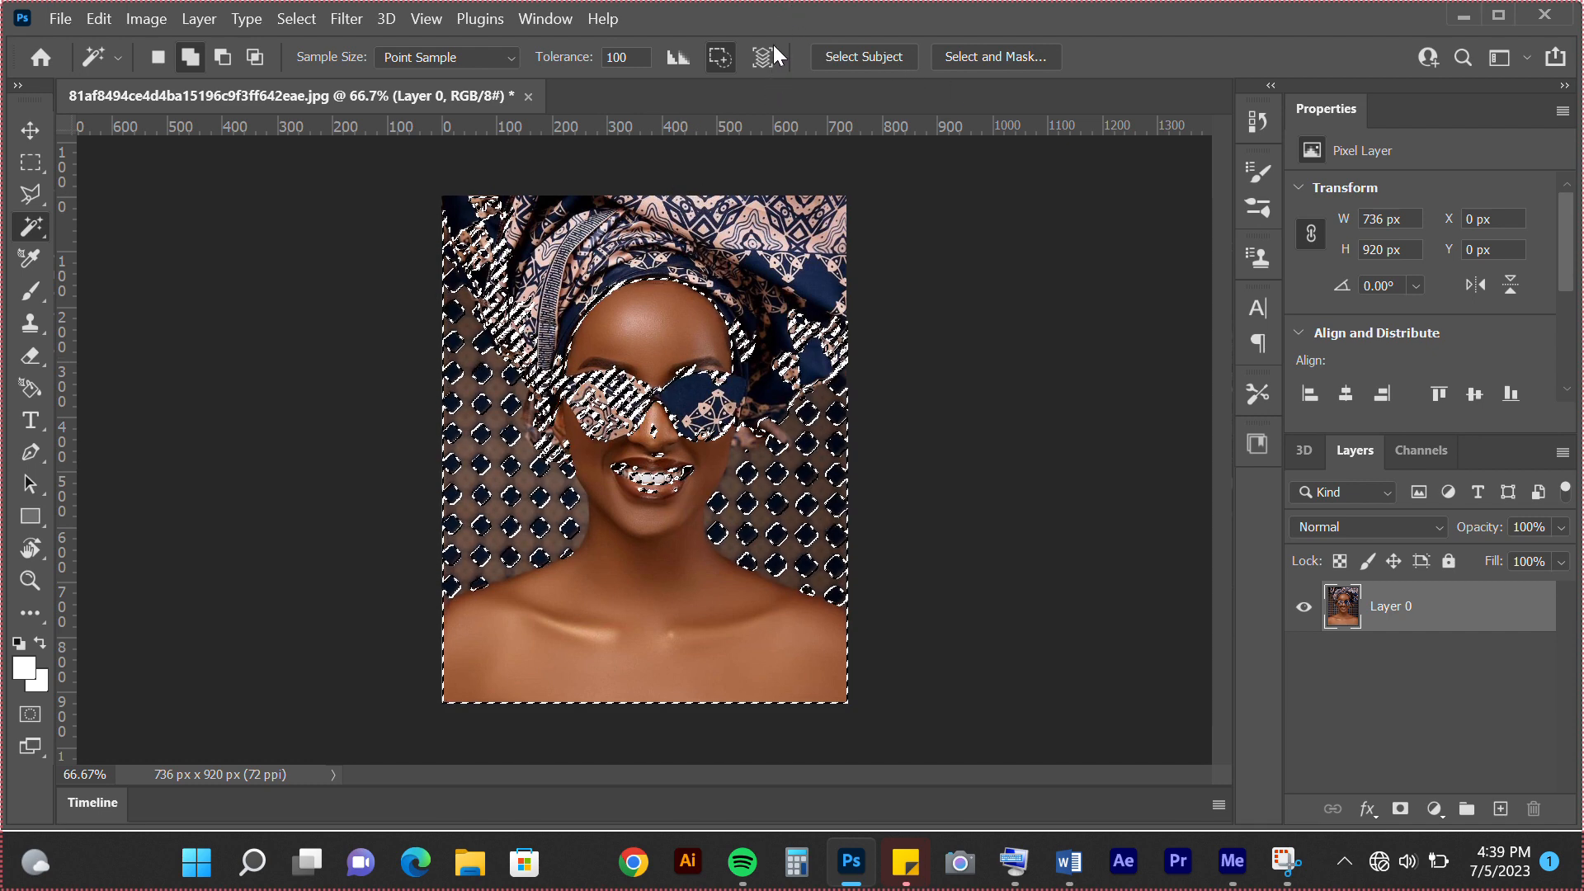
# Replace the current selection with a new Magic Wand selection sampled on the dark blue sunglasses lens, at tolerance 100
pyautogui.click(774, 18)
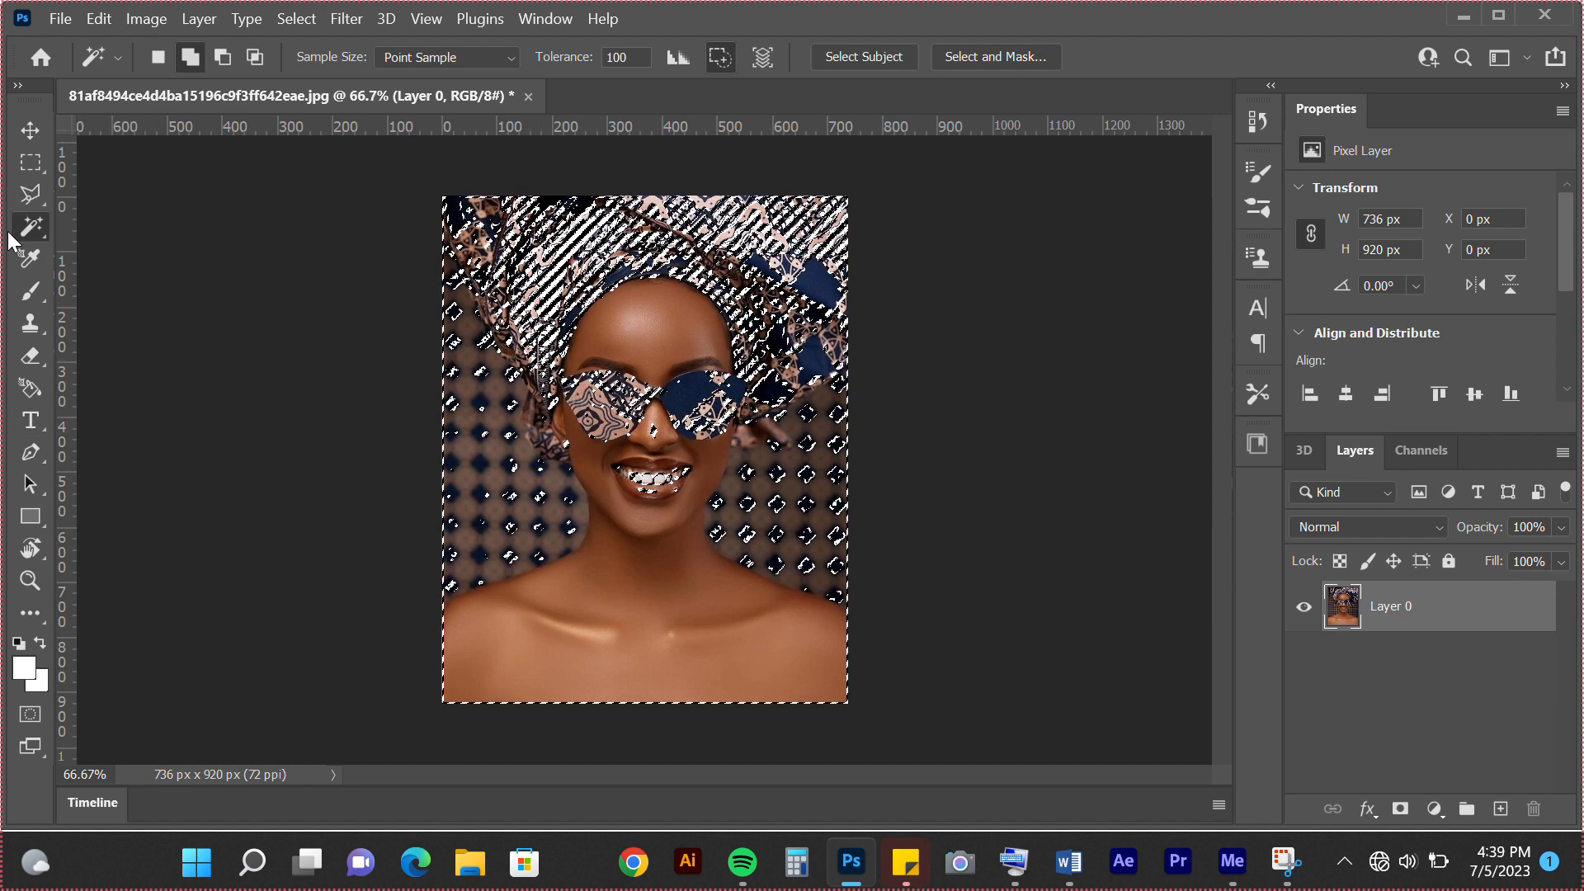
pyautogui.click(158, 57)
pyautogui.click(708, 412)
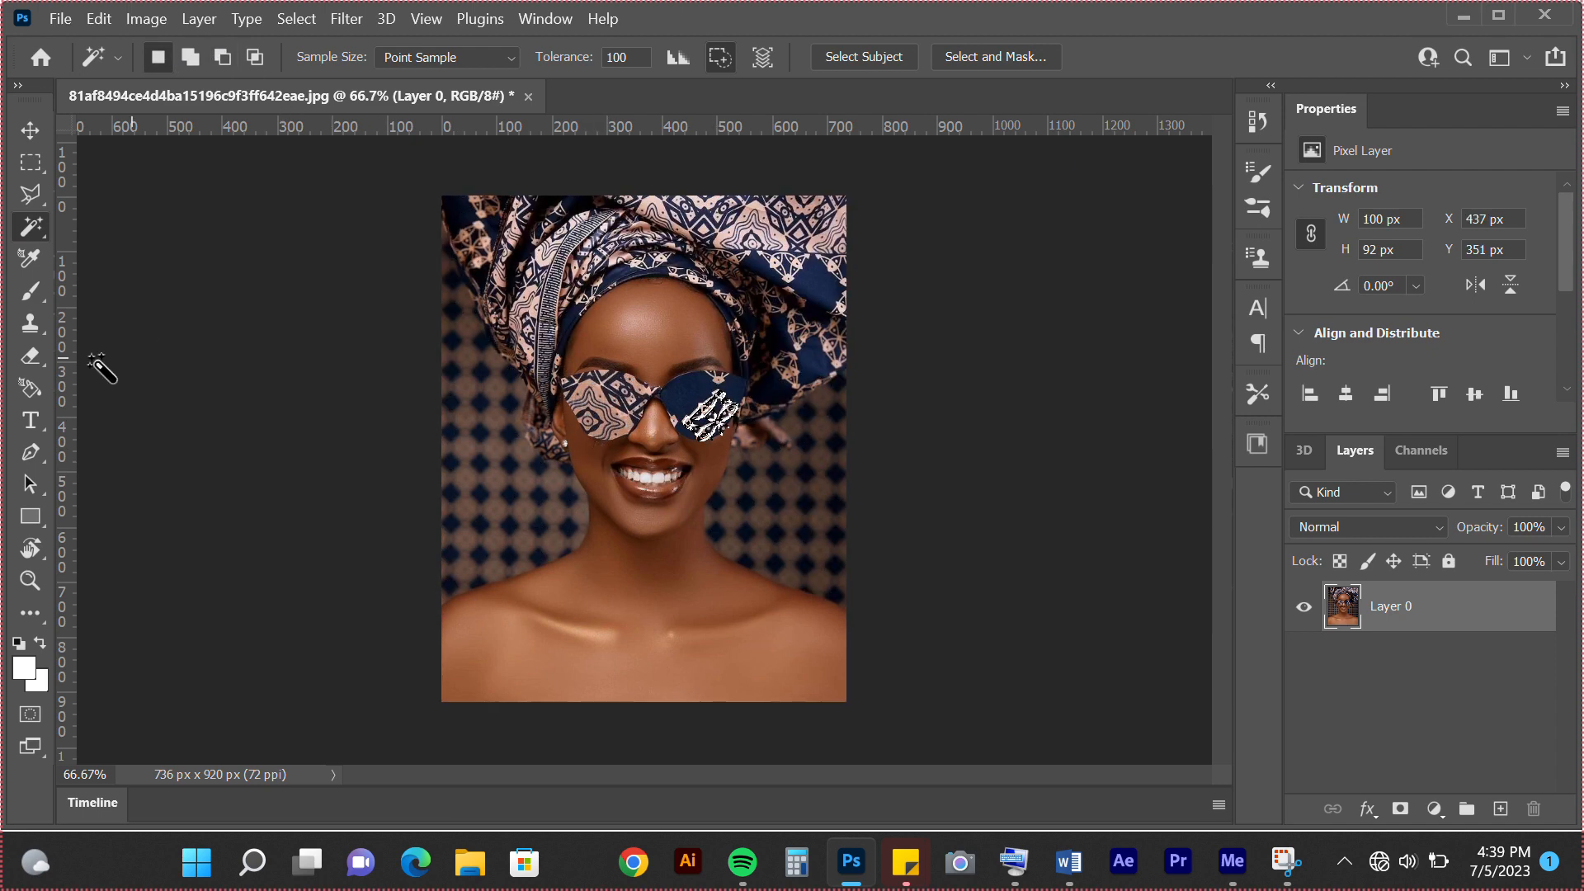
# Add the point text "lora" in orange Century Gothic Bold, starting at the base of the woman's neck
pyautogui.click(30, 420)
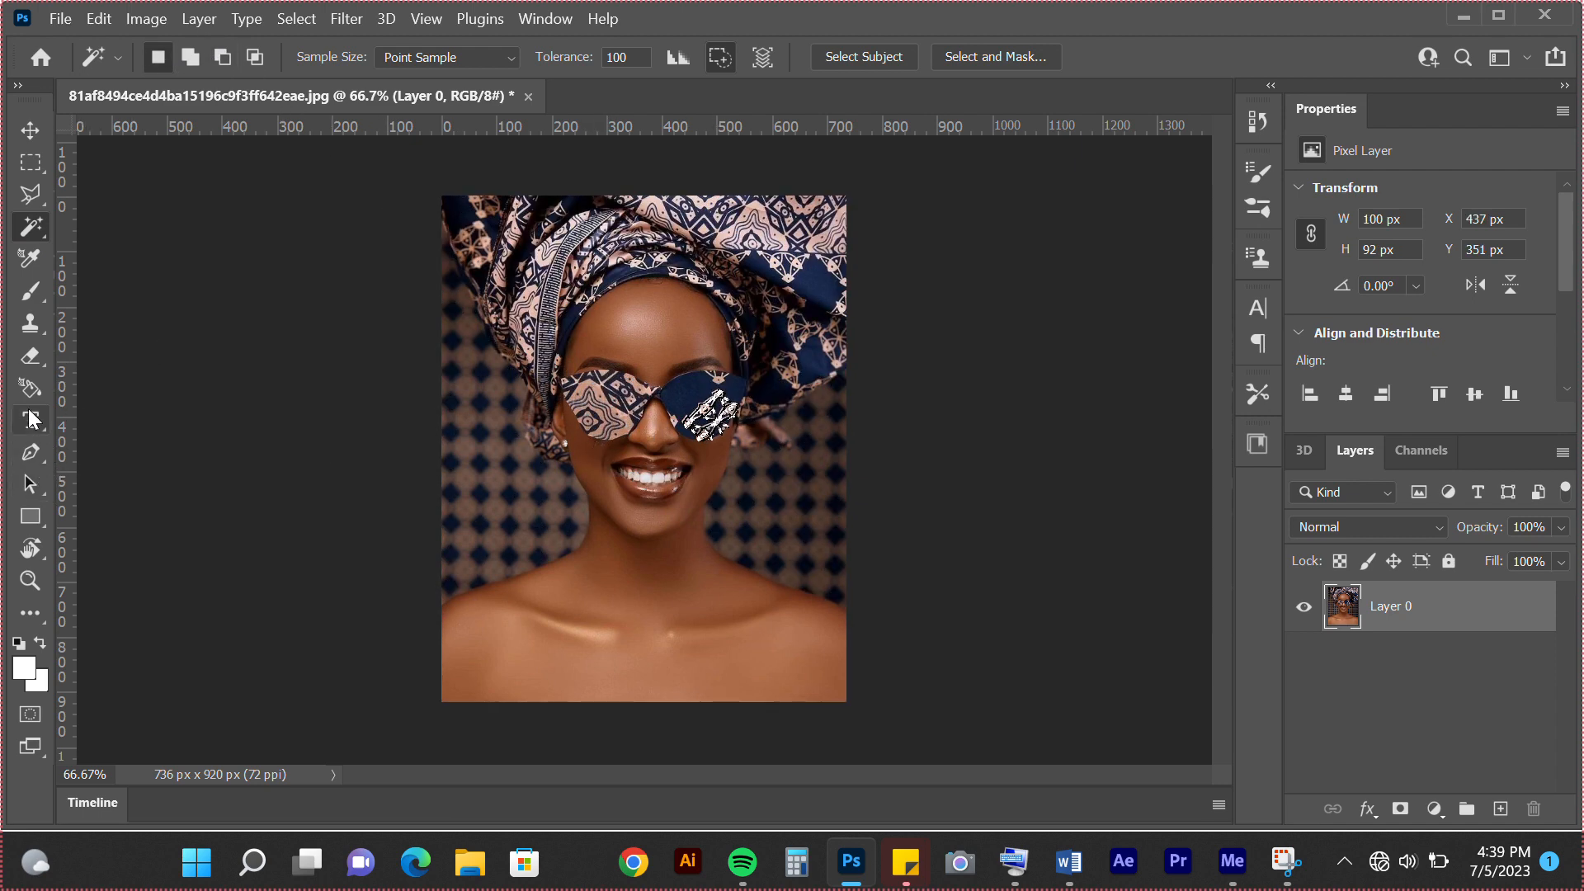
pyautogui.click(656, 605)
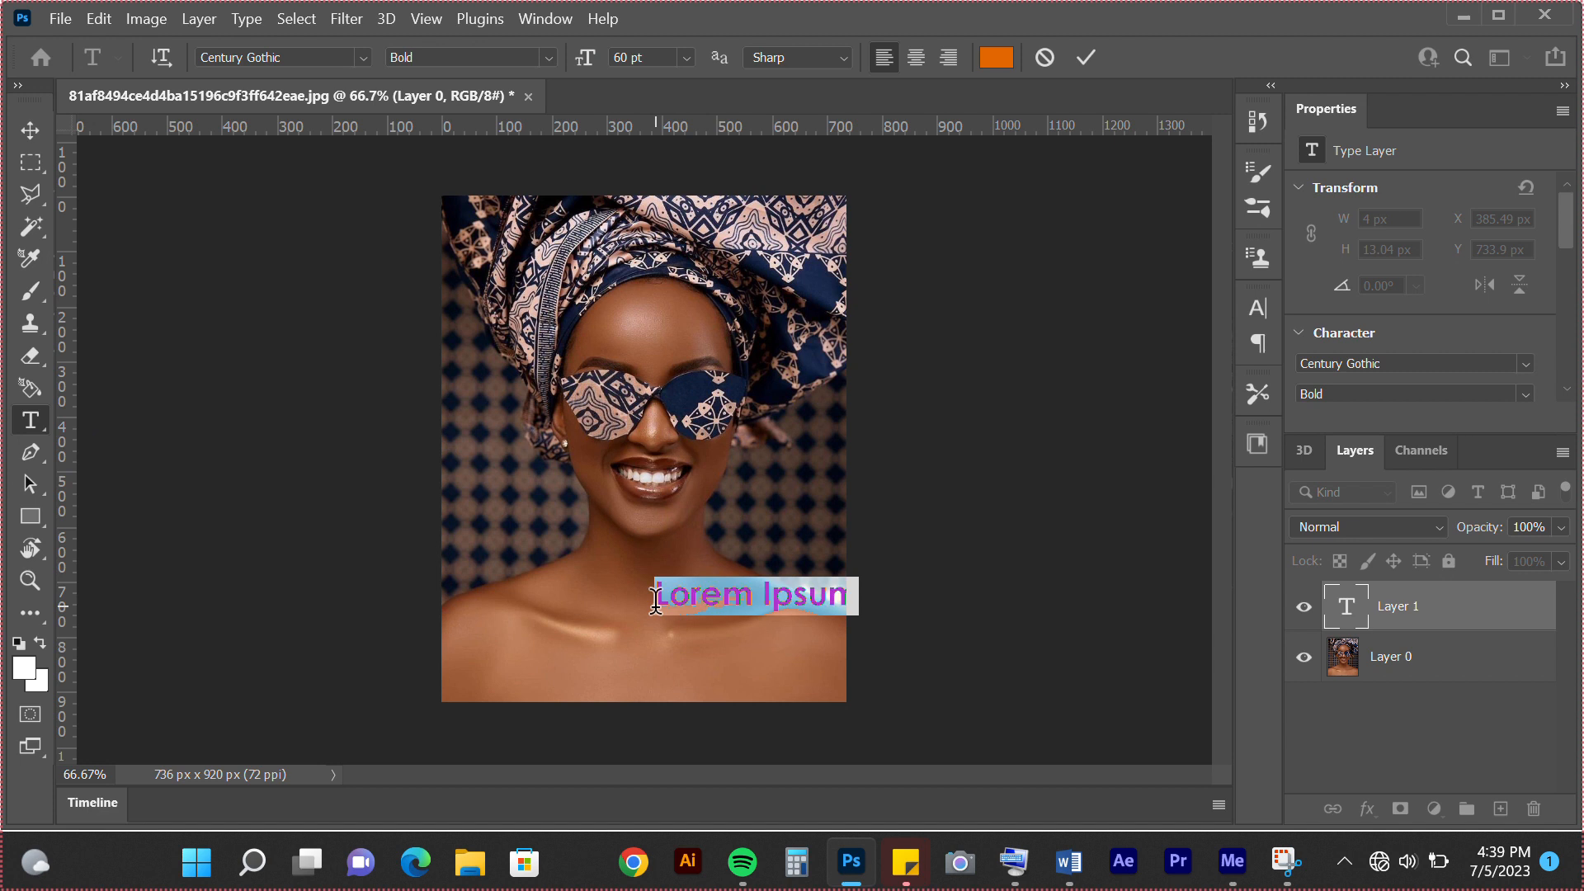
pyautogui.write('lora')
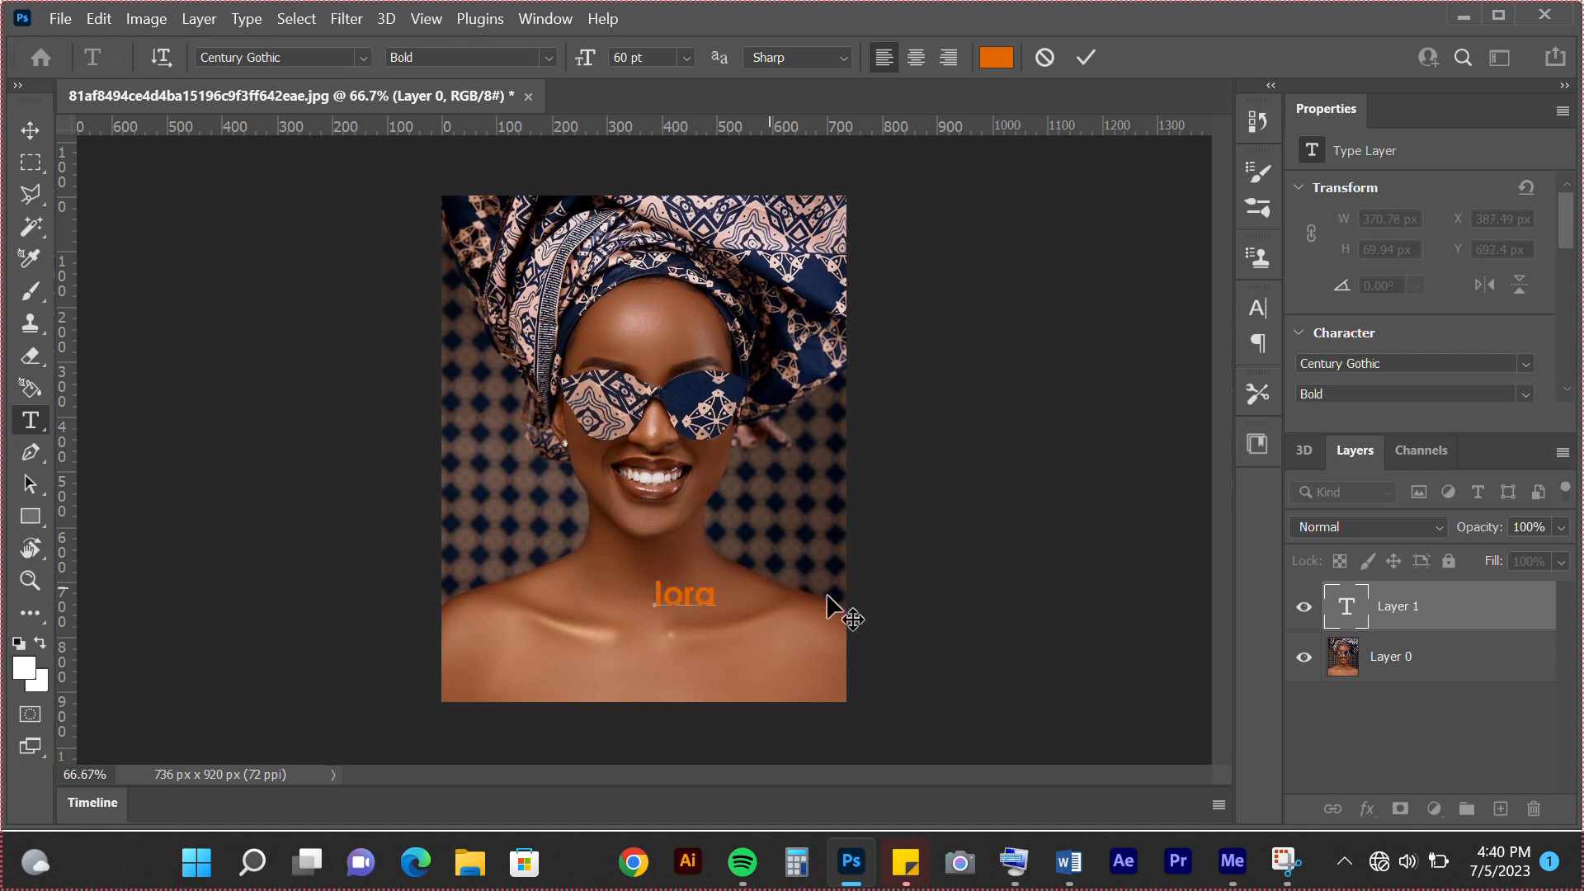
# Enlarge the "lora" text to 192 pt, place it in the image's lower-right area, and commit the text
pyautogui.moveTo(722, 598); pyautogui.dragTo(628, 574)
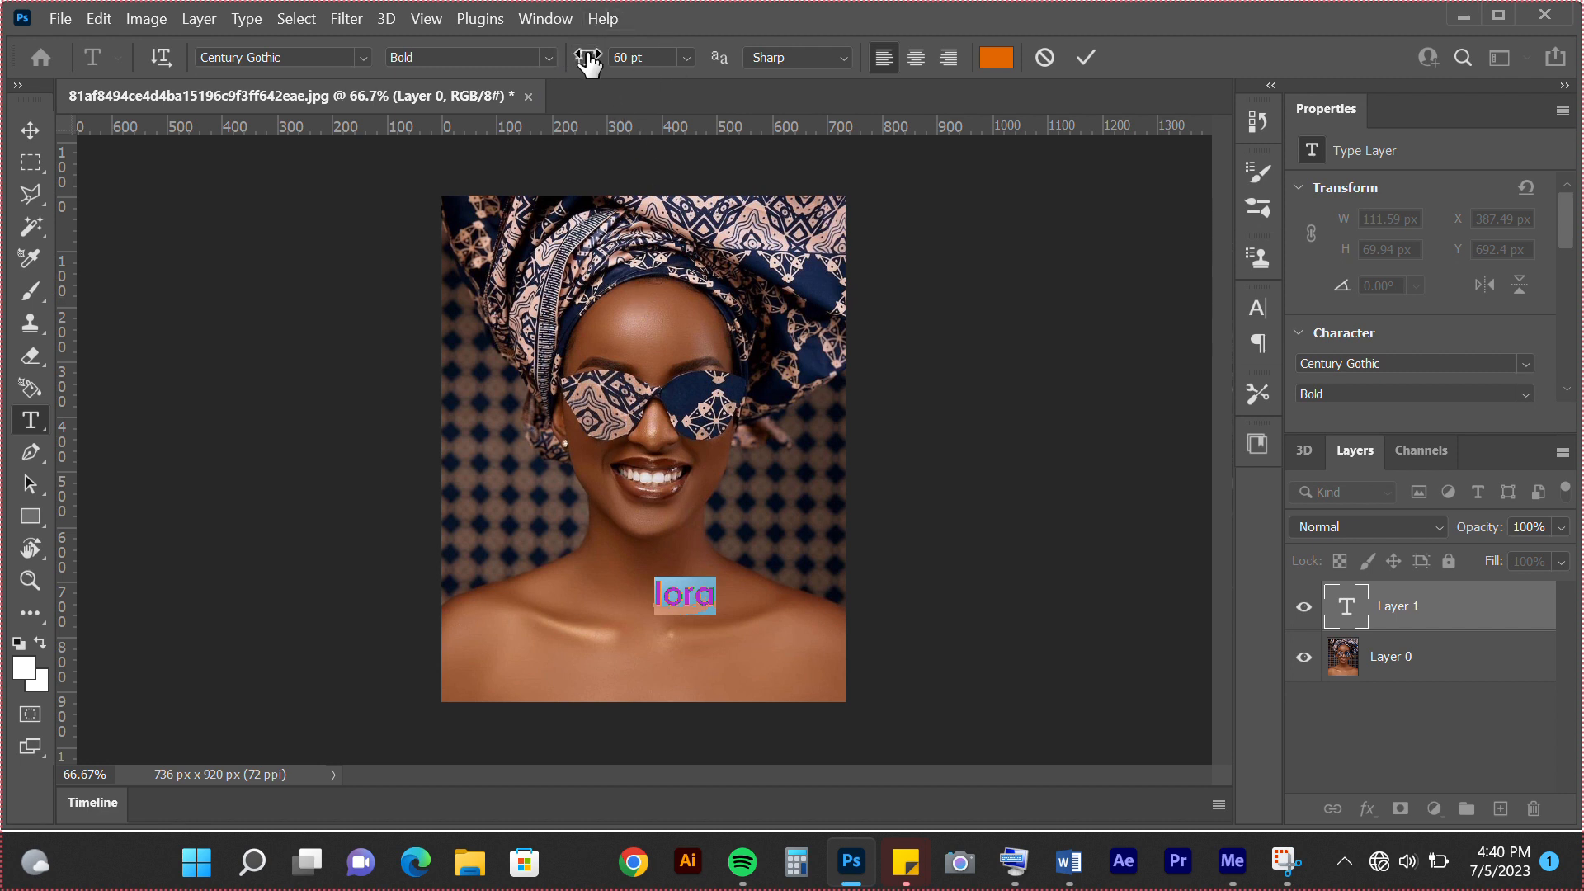
pyautogui.moveTo(588, 62); pyautogui.dragTo(749, 99)
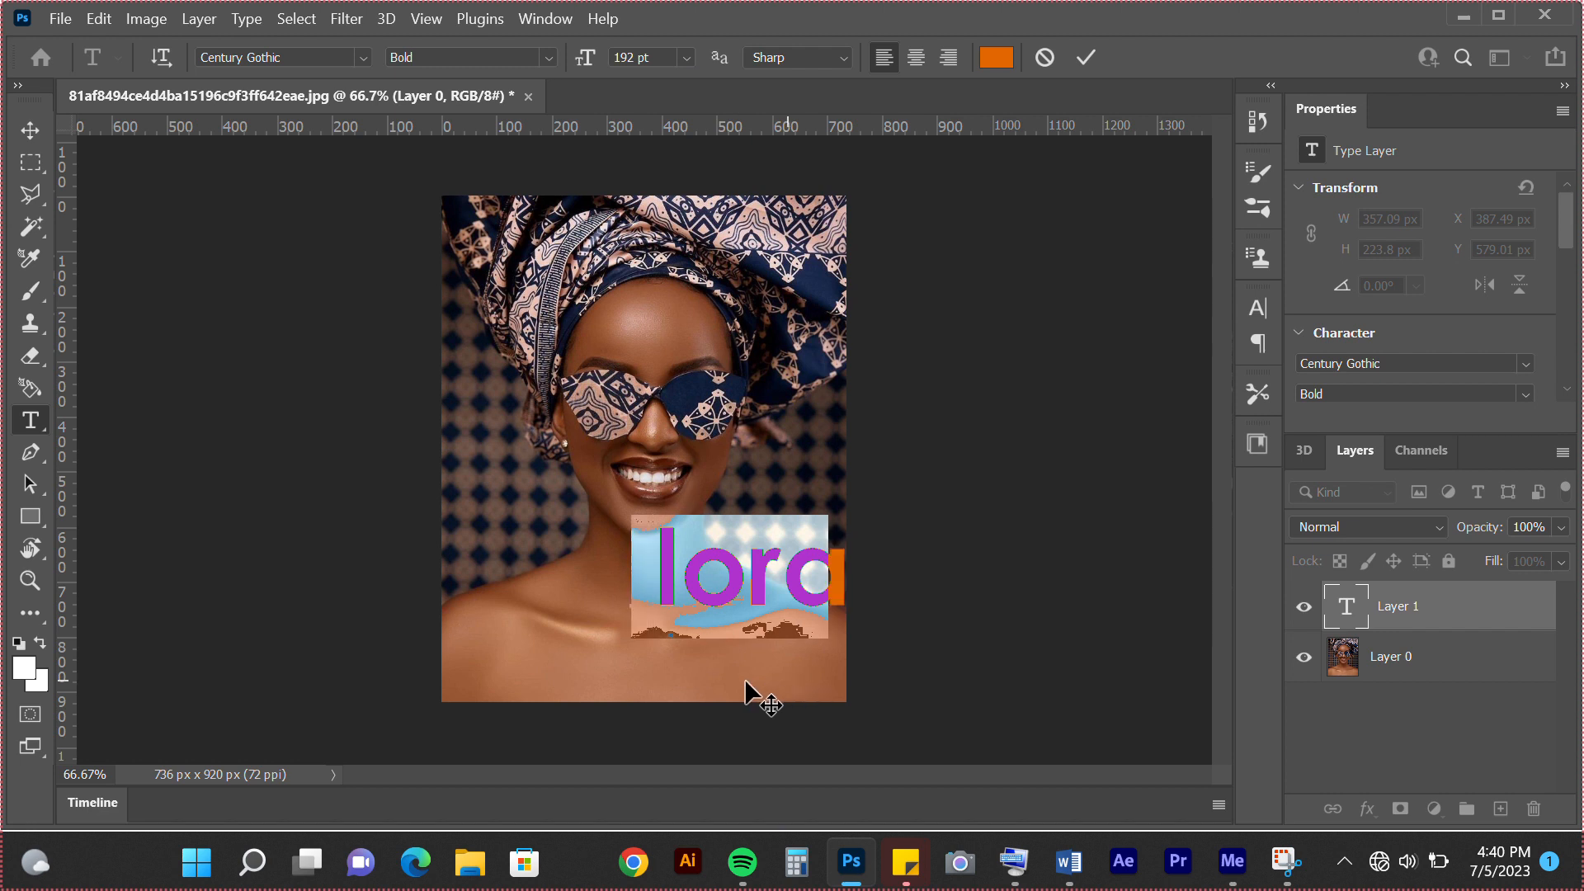
pyautogui.moveTo(745, 685); pyautogui.dragTo(775, 703)
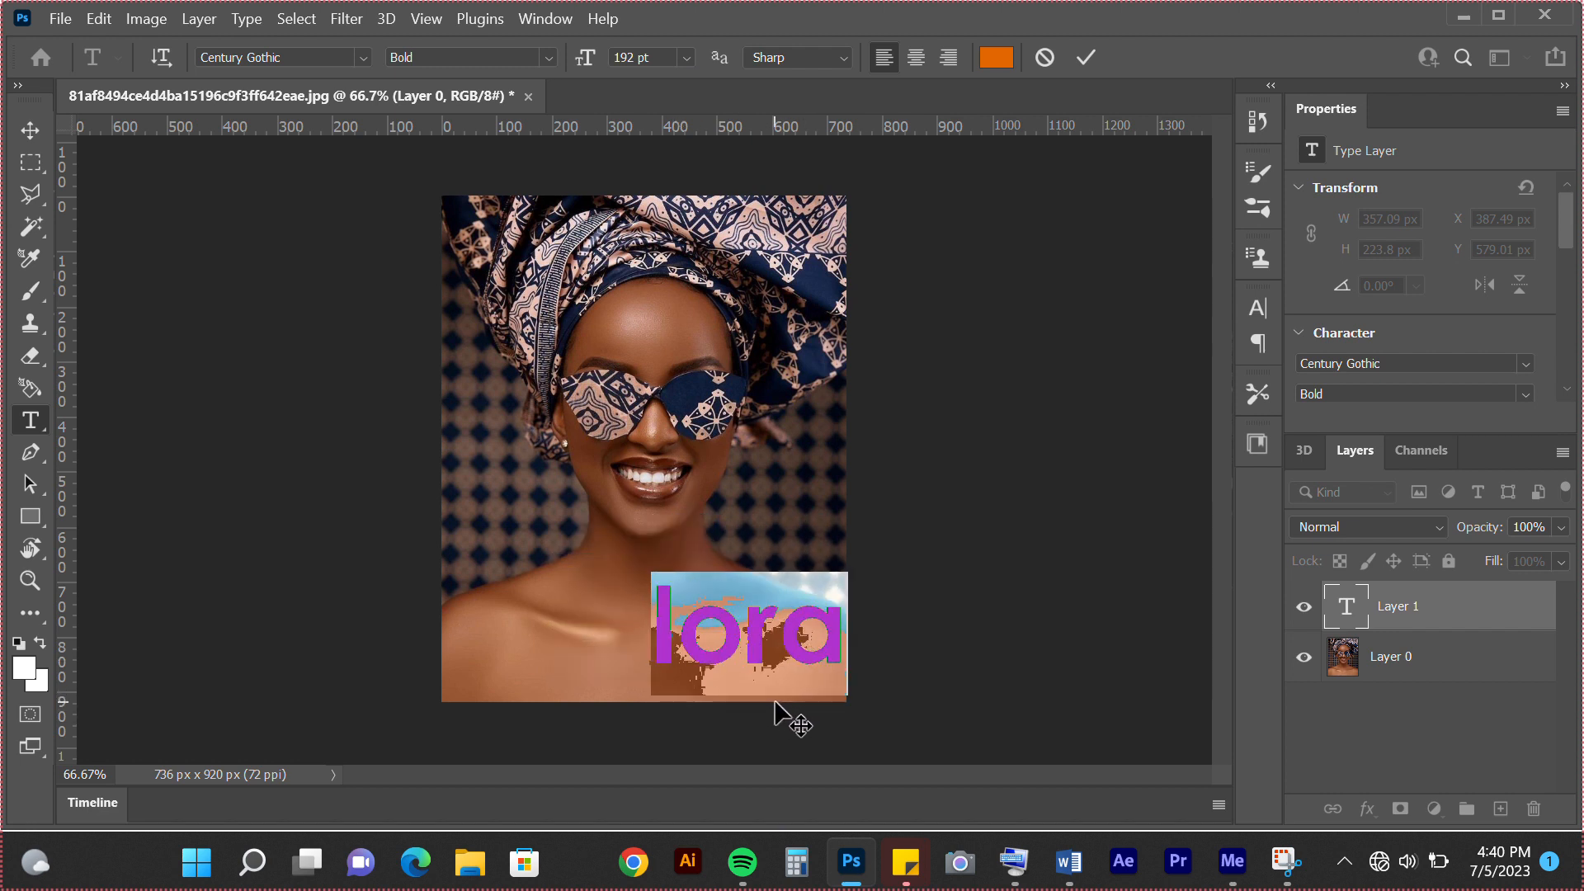
pyautogui.click(1335, 629)
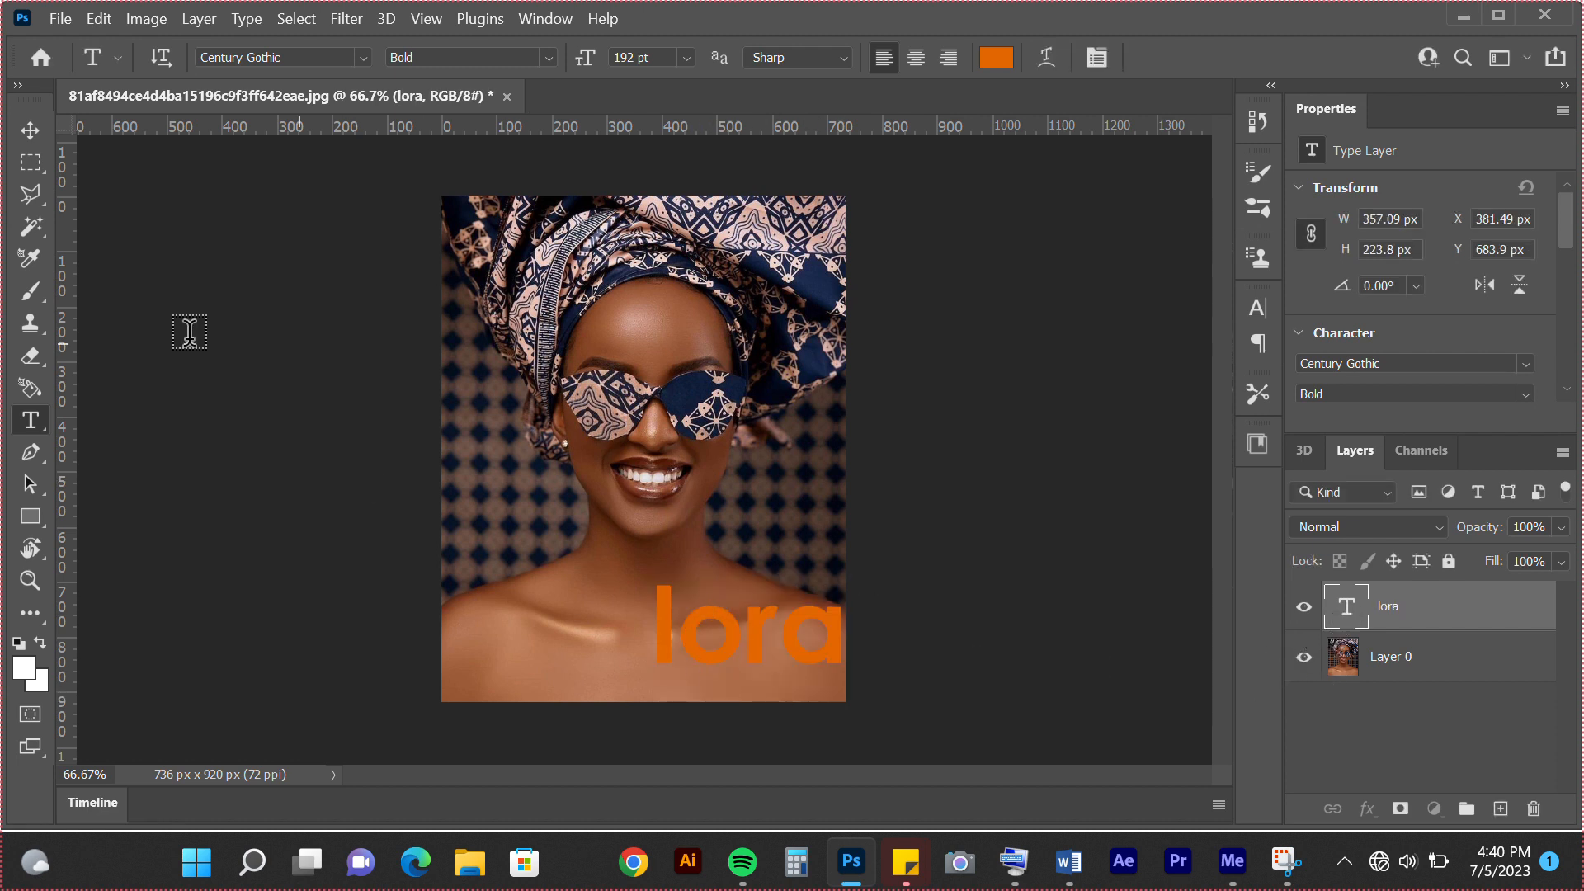
# Move the "lora" text layer with the Move tool so it sits across the woman's neck, at about X 197, Y 604 px
pyautogui.click(30, 132)
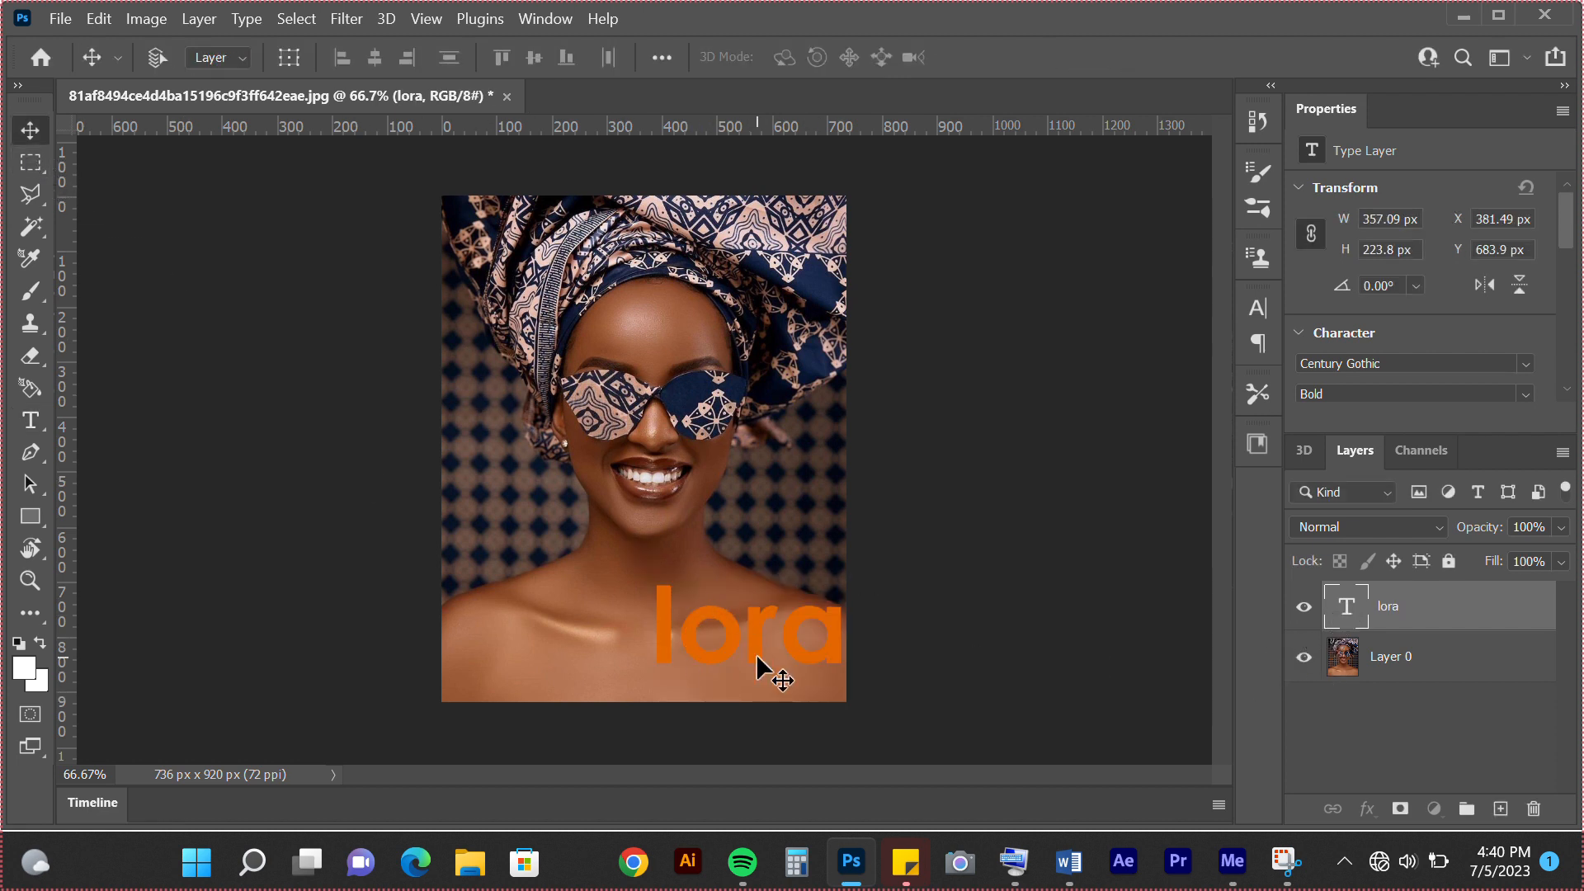
pyautogui.moveTo(757, 661); pyautogui.dragTo(752, 685)
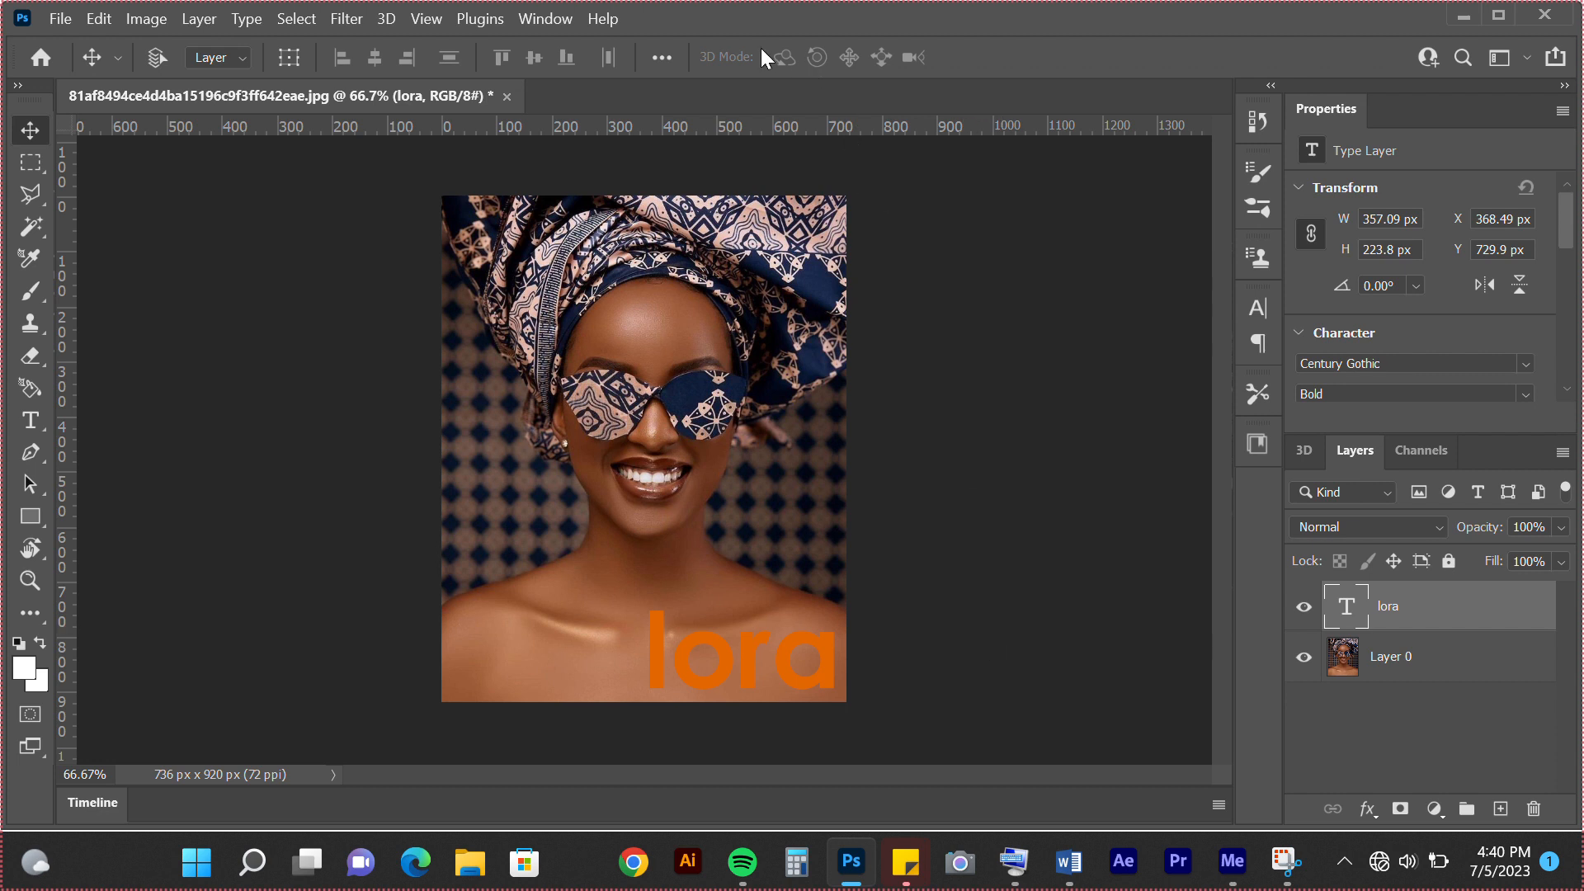
pyautogui.click(781, 17)
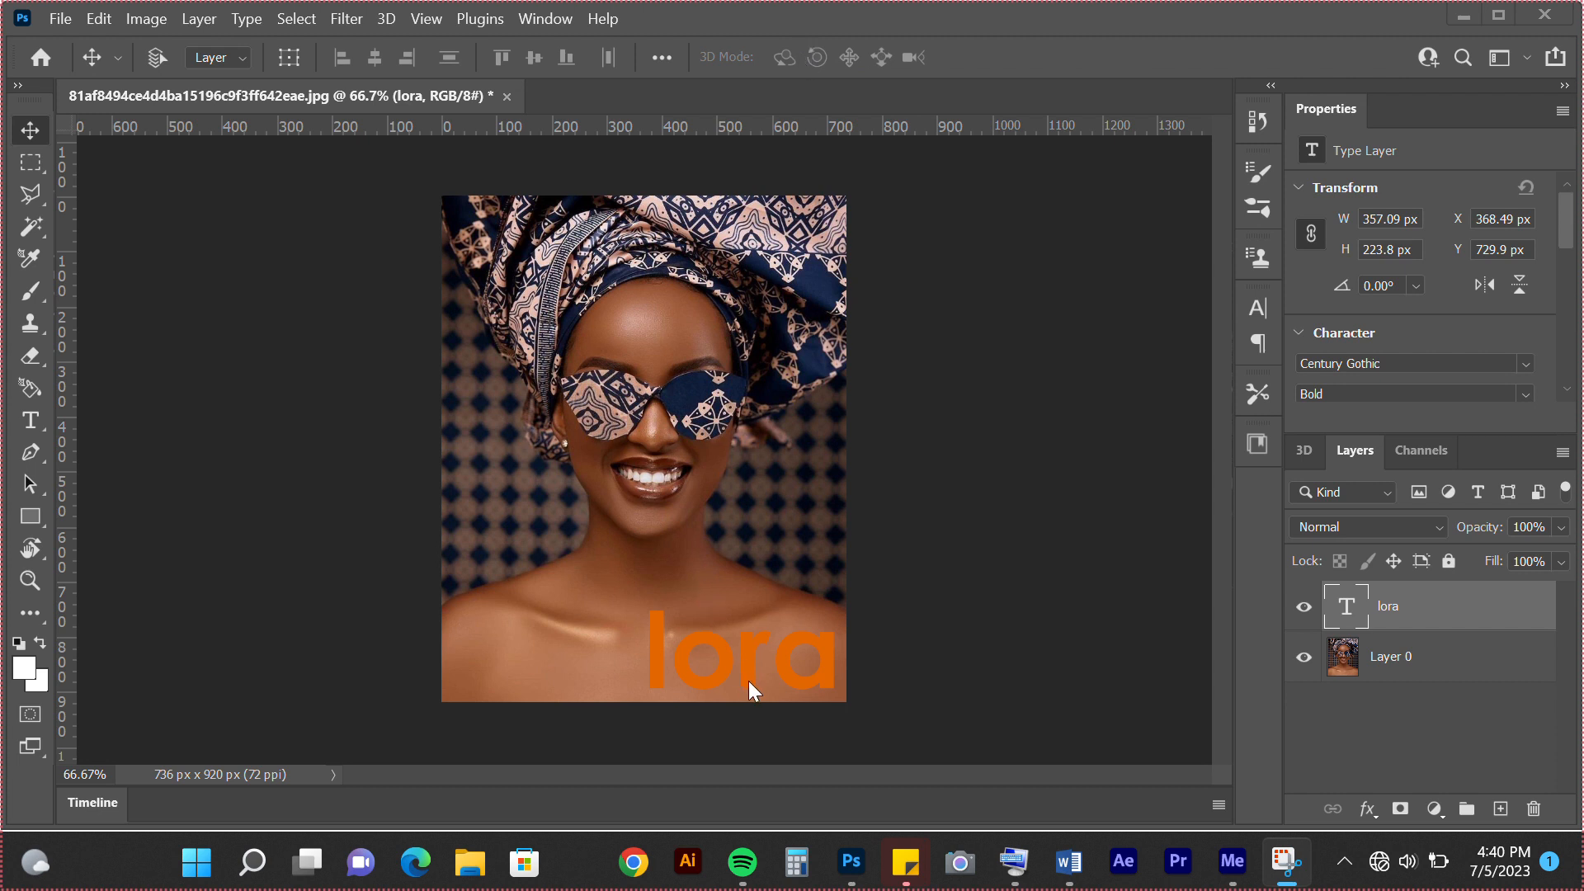
pyautogui.moveTo(752, 684); pyautogui.dragTo(658, 601)
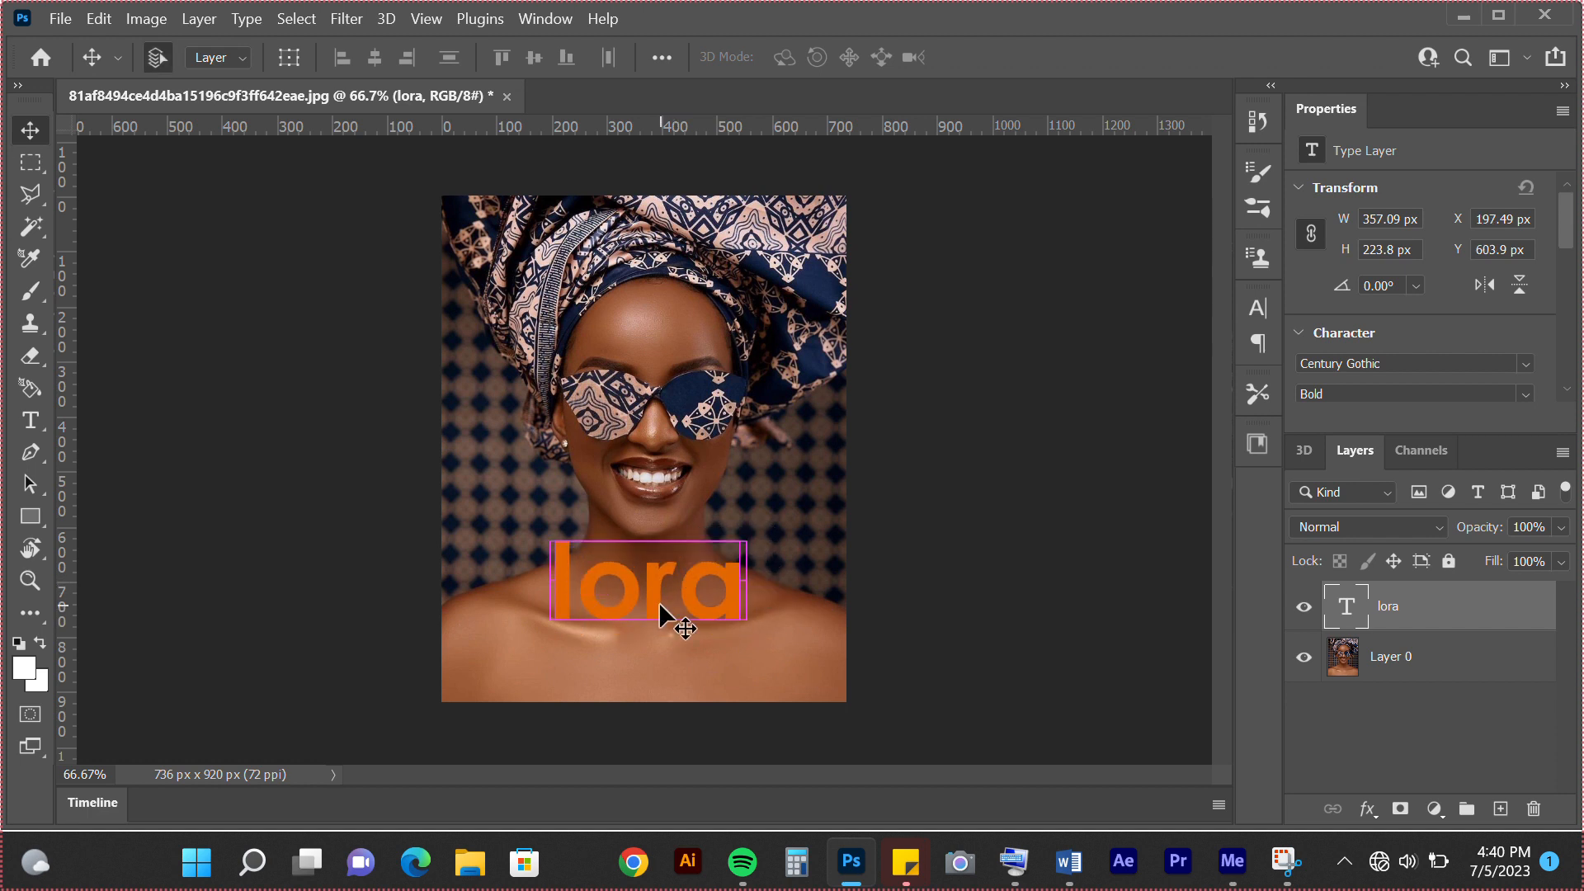
# Free-transform the "lora" text to about 583 px wide and place it against the image's left edge, across the shoulders
pyautogui.hotkey('ctrl', 't')
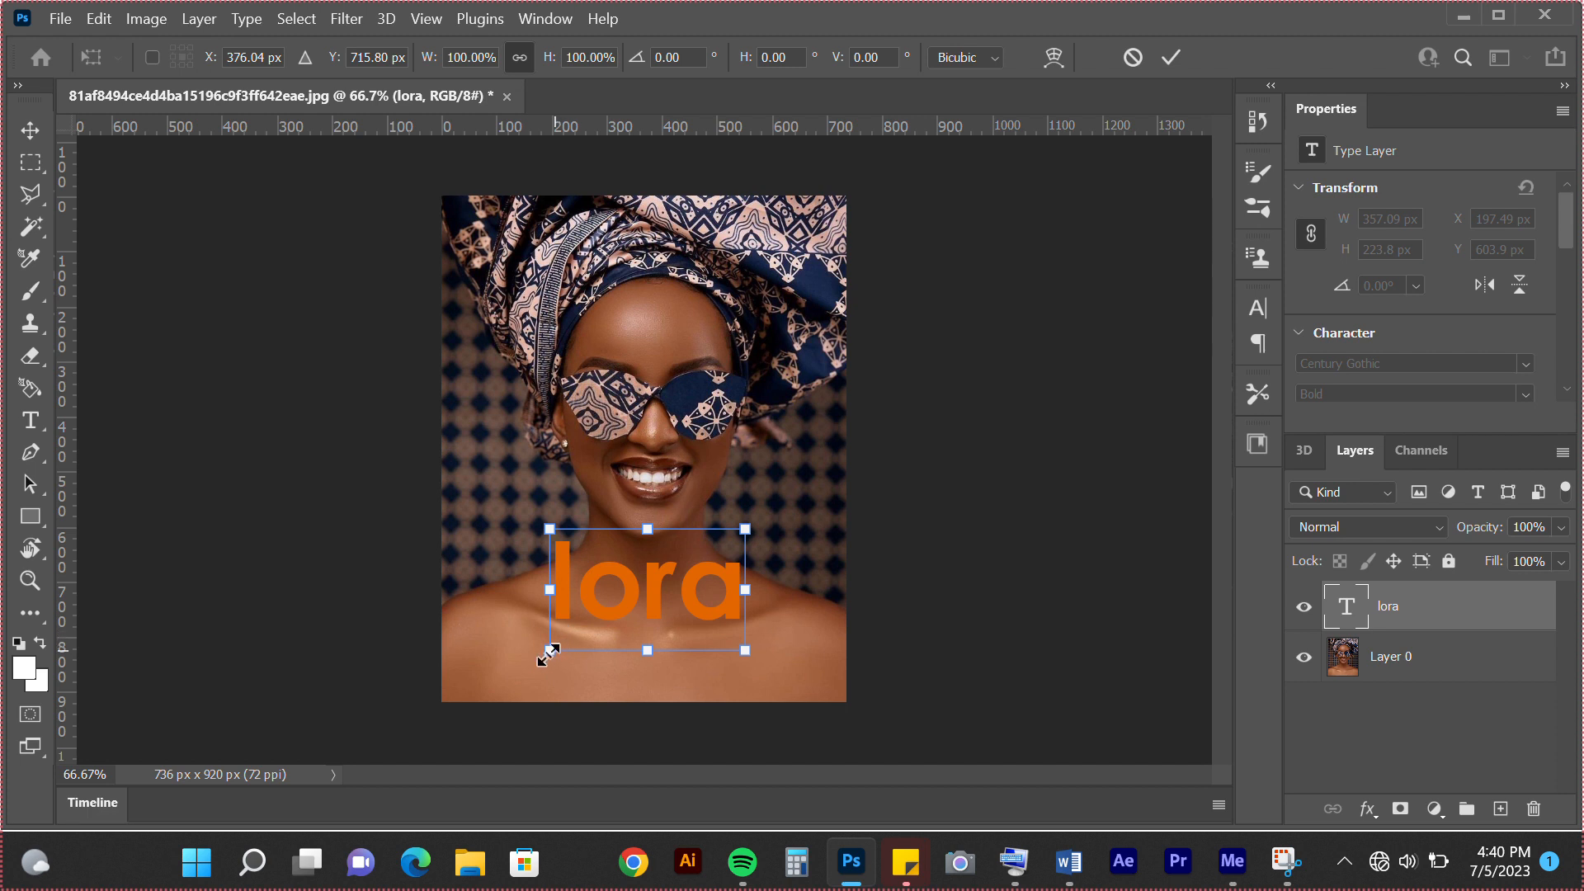
pyautogui.moveTo(550, 650); pyautogui.dragTo(426, 726)
pyautogui.moveTo(554, 636); pyautogui.dragTo(566, 646)
pyautogui.press('Return')
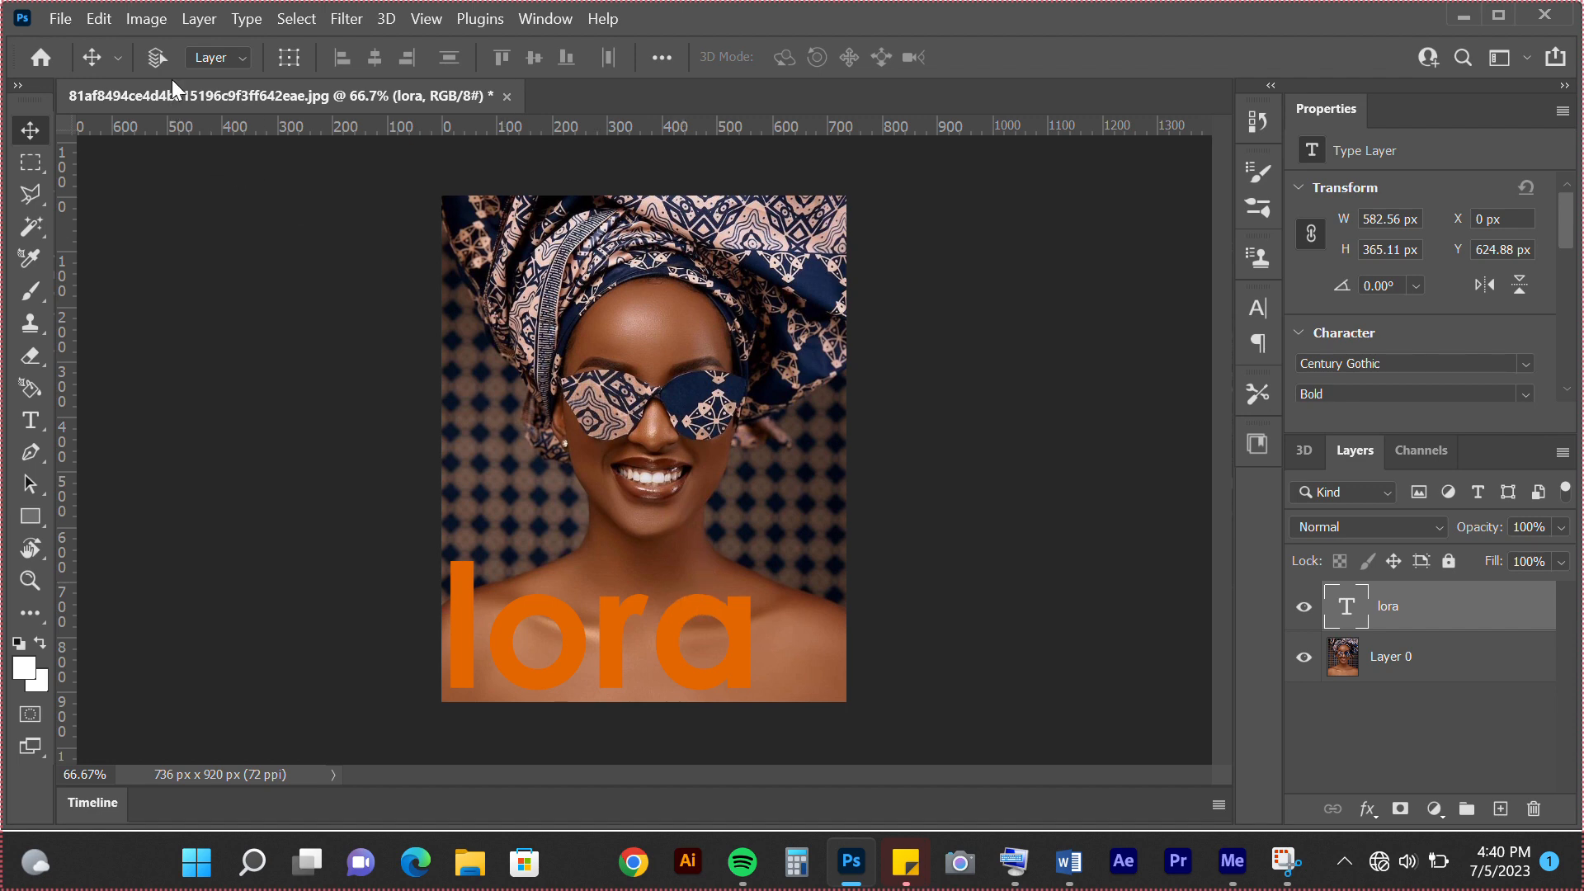
# Close the portrait document without saving its changes
pyautogui.click(506, 97)
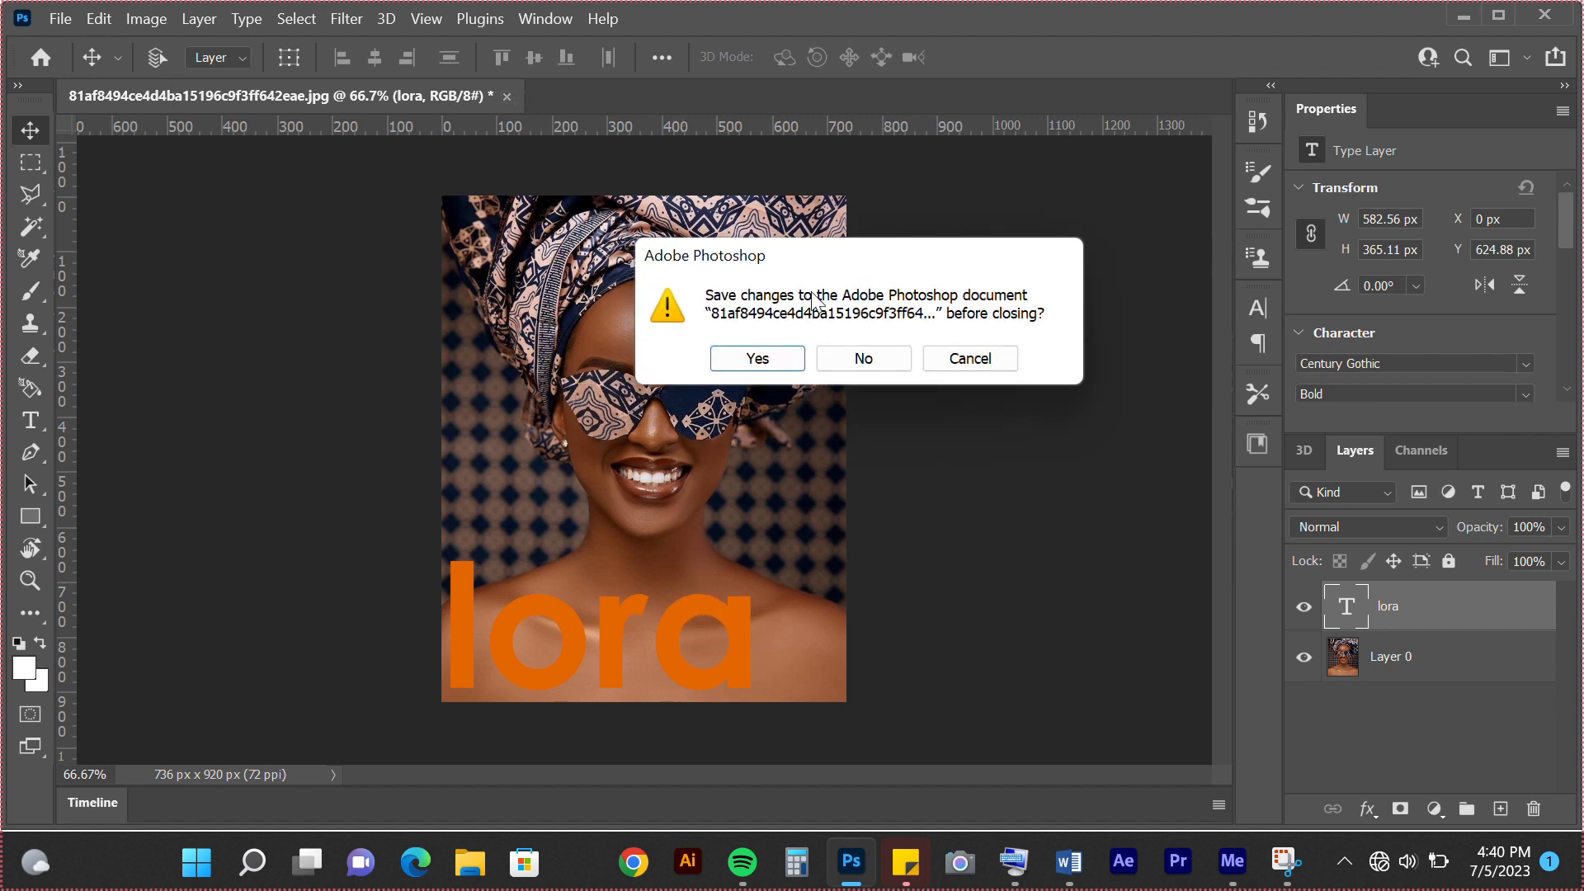
pyautogui.click(845, 353)
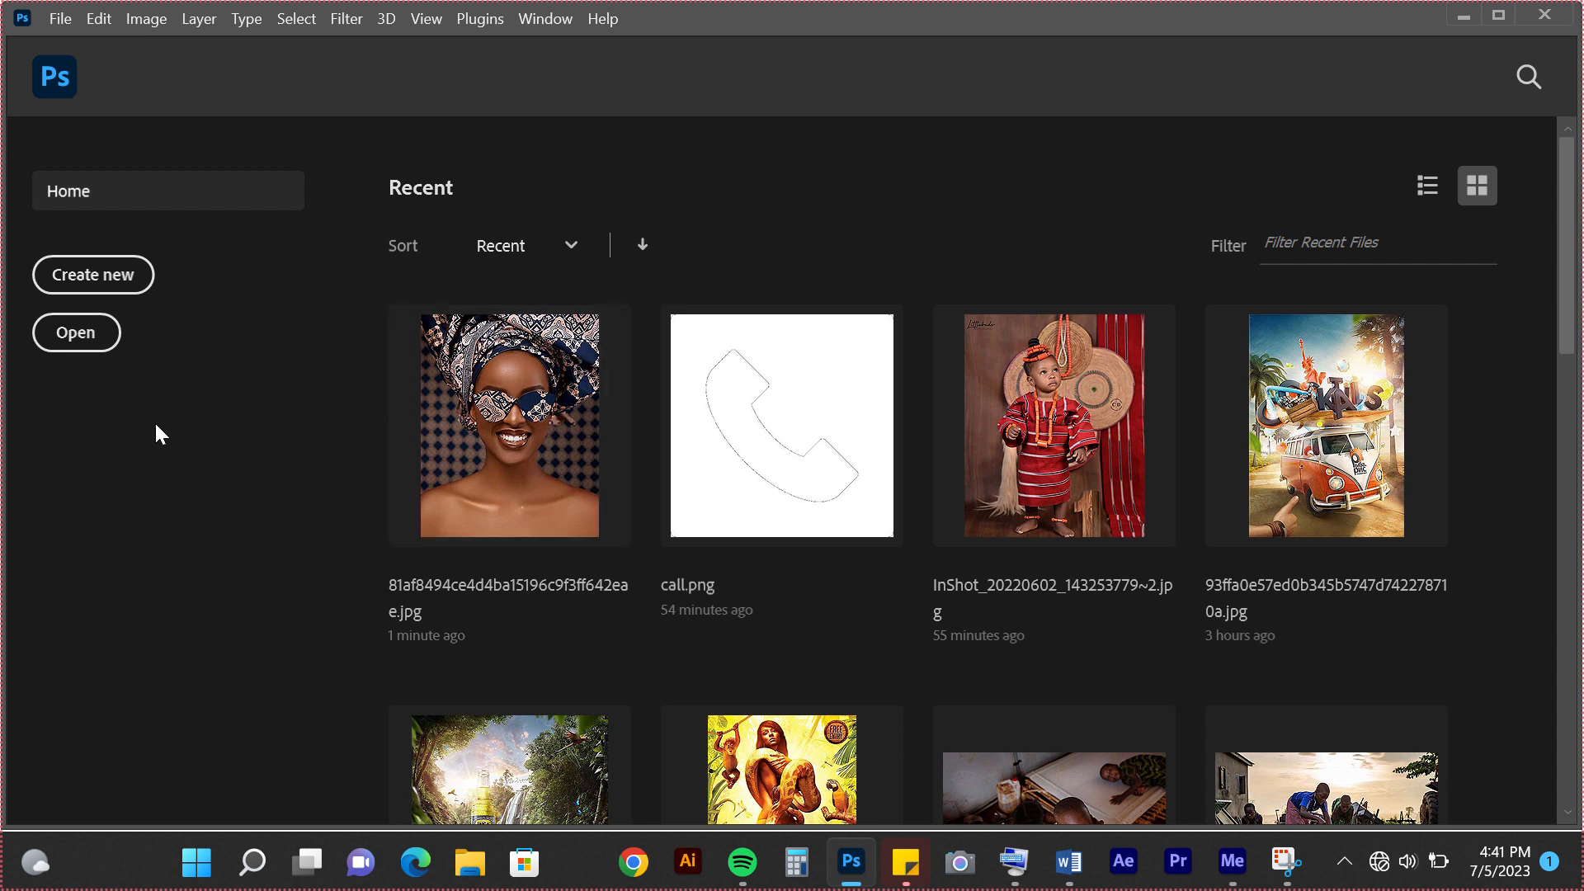
# Review the preset details for a new document, and leave without creating one
pyautogui.click(131, 273)
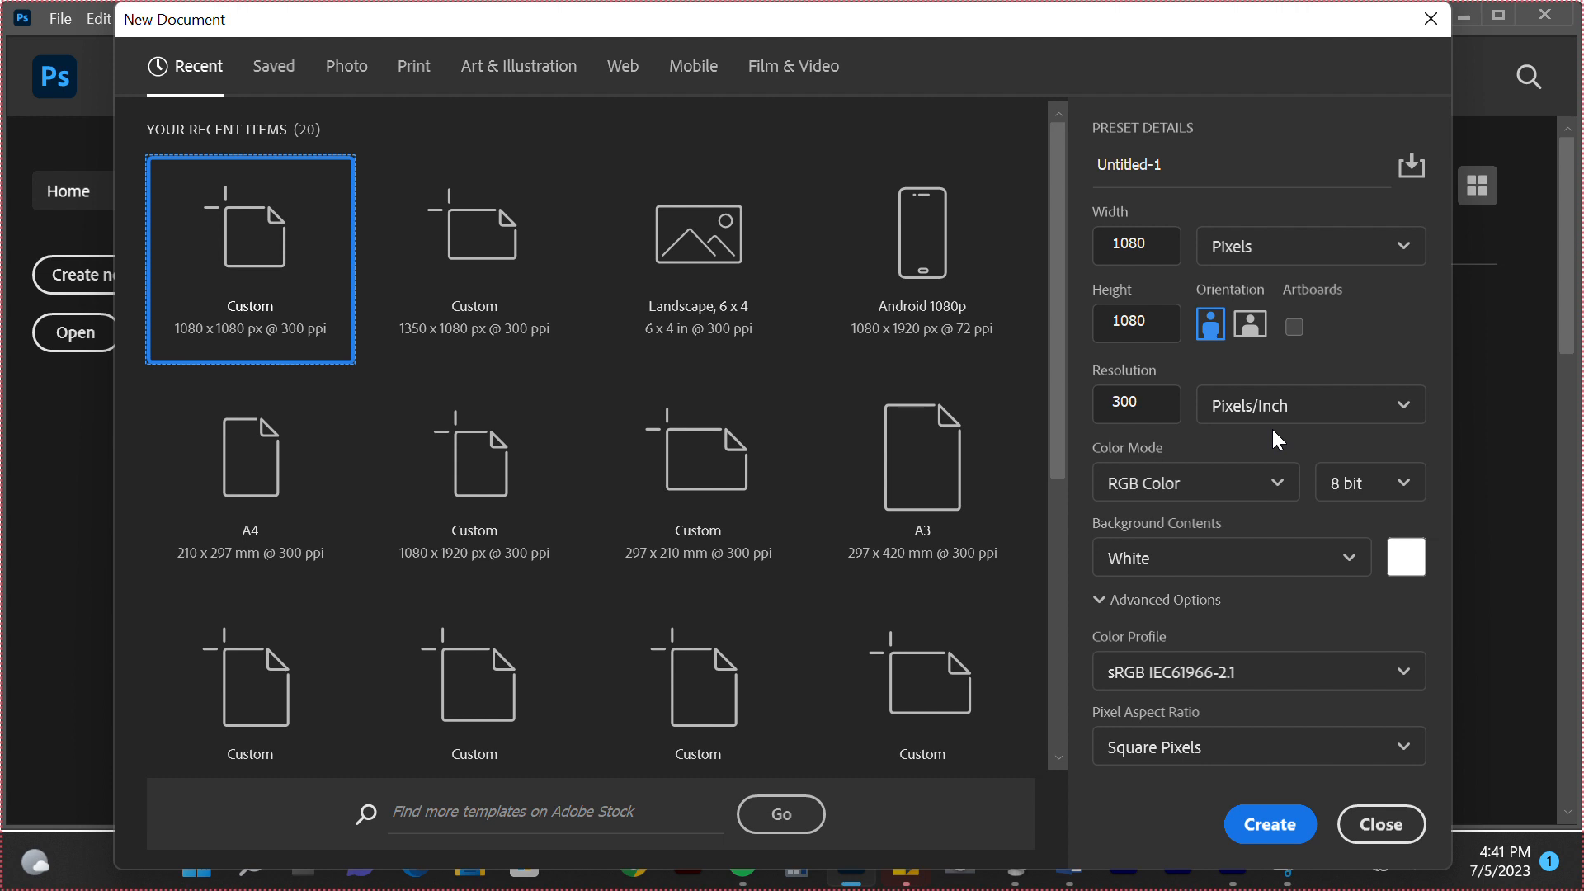
pyautogui.click(1432, 18)
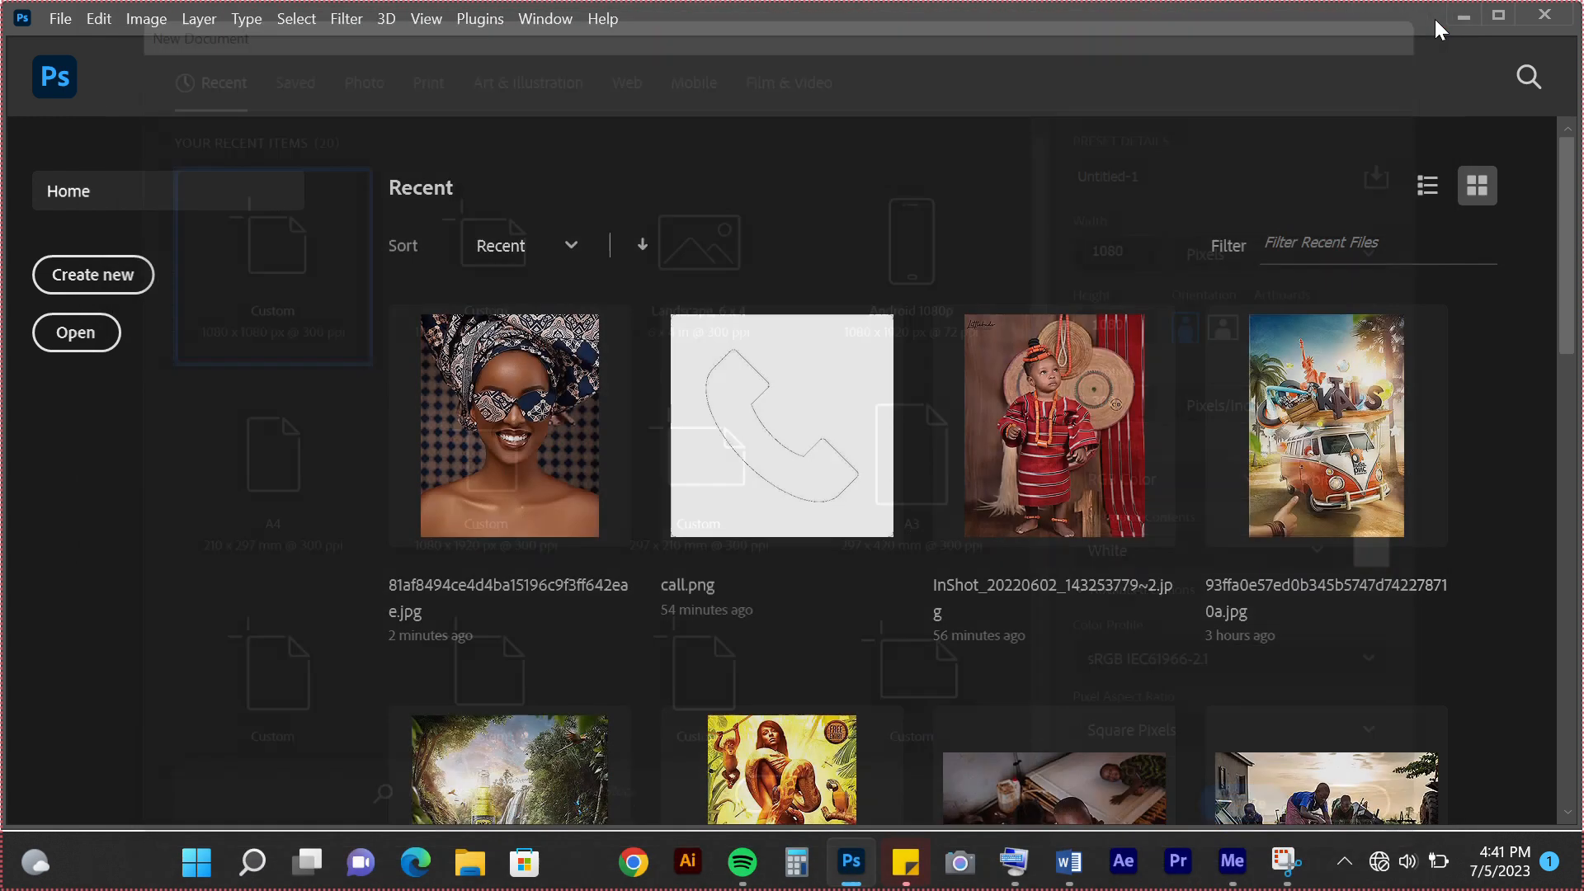